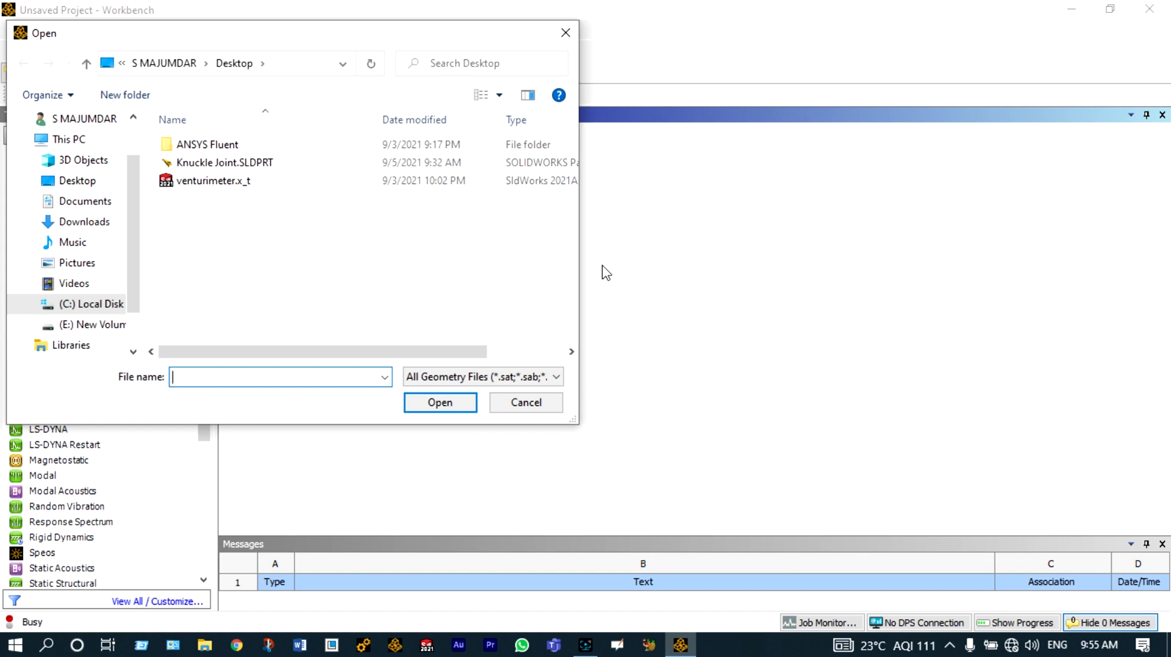
Step: Import venturimeter.x_t as the Fluid Flow (Fluent) geometry and open it for editing in SpaceClaim
double_click(239, 183)
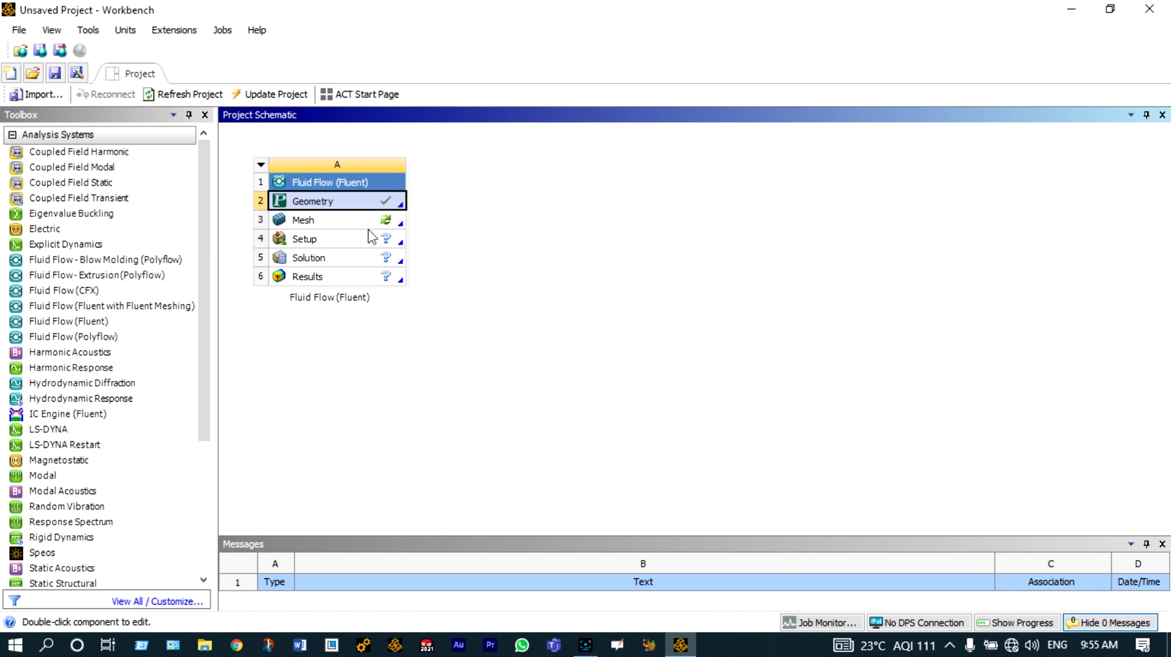
right_click(353, 205)
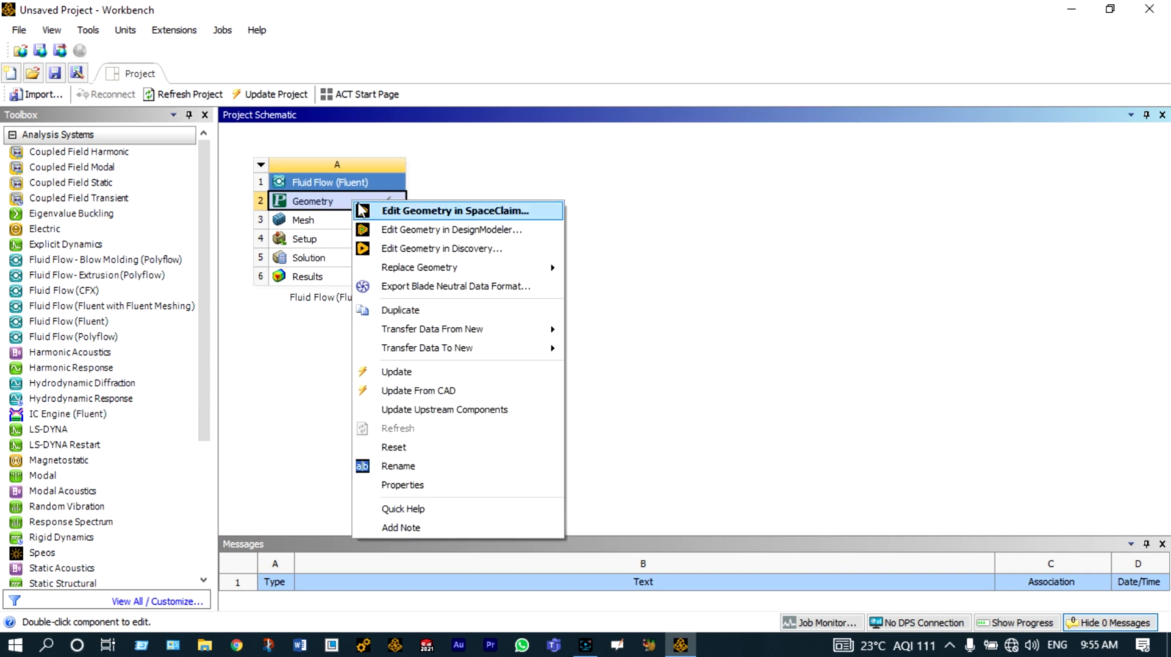
left_click(391, 215)
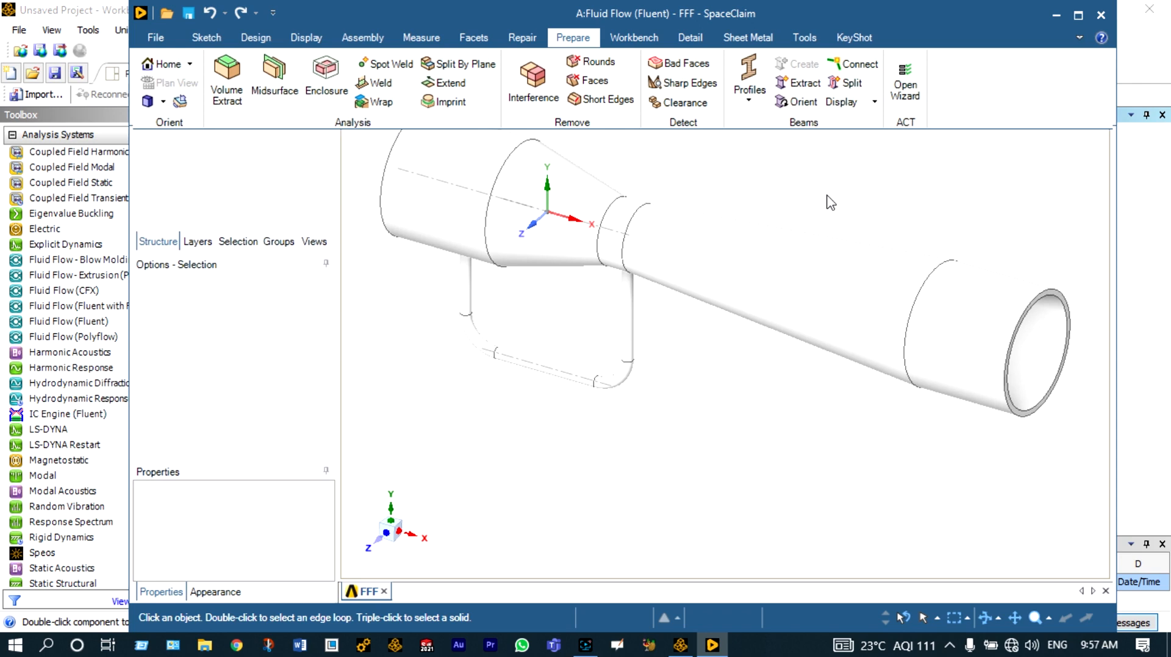
Step: Extract the internal fluid volume with Volume Extract, using the inner edge loops at both open ends of the venturimeter
left_click(226, 79)
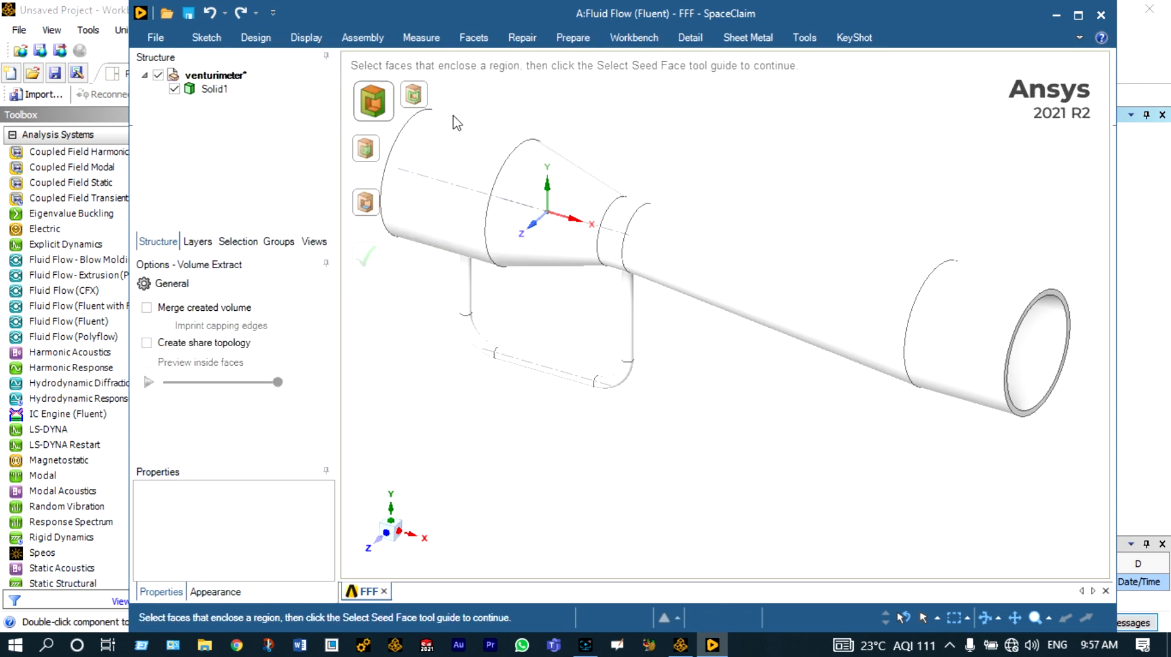
left_click(418, 104)
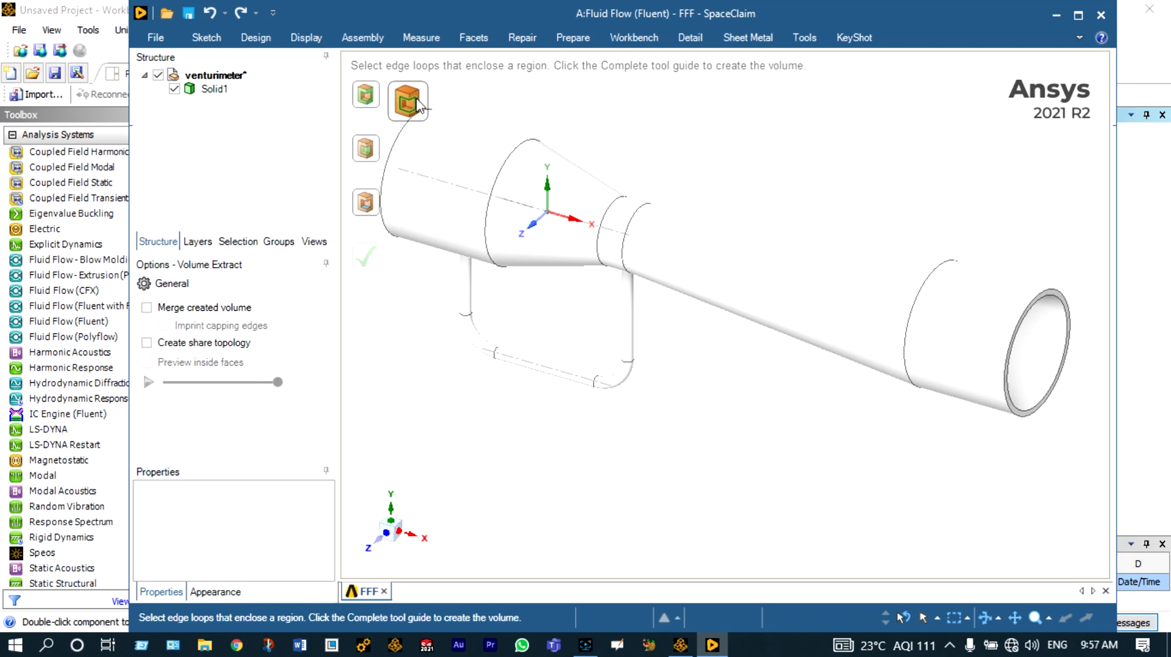
scroll(1121, 325, "up", 3)
left_click(1095, 326)
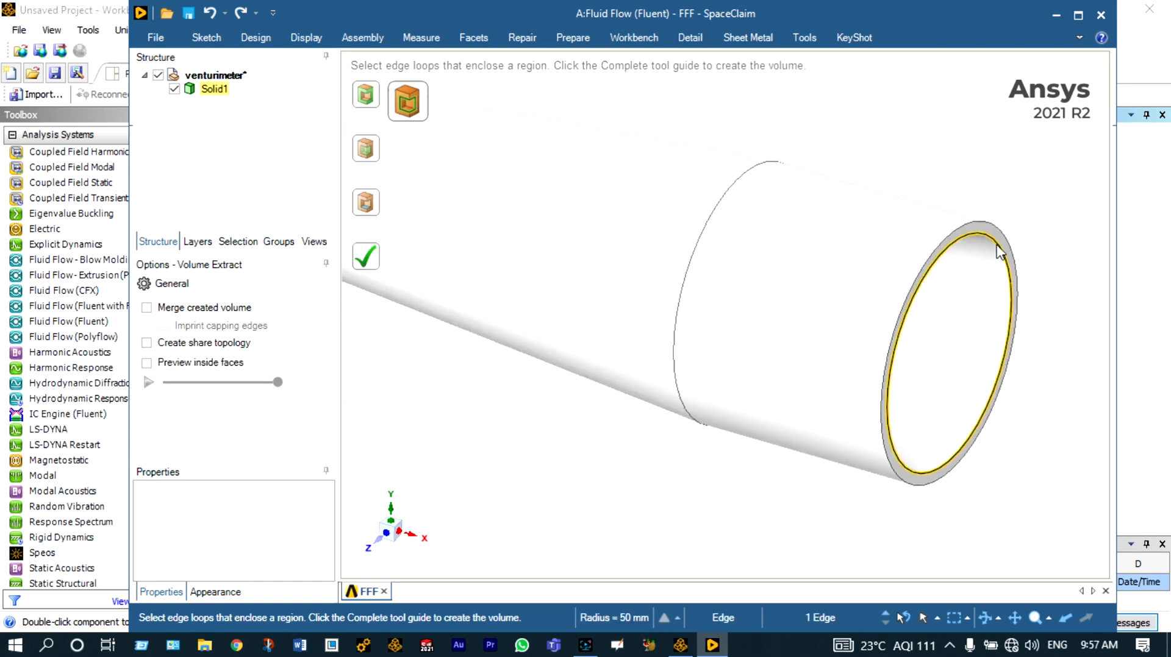
scroll(1095, 325, "down", 4)
scroll(999, 252, "down", 2)
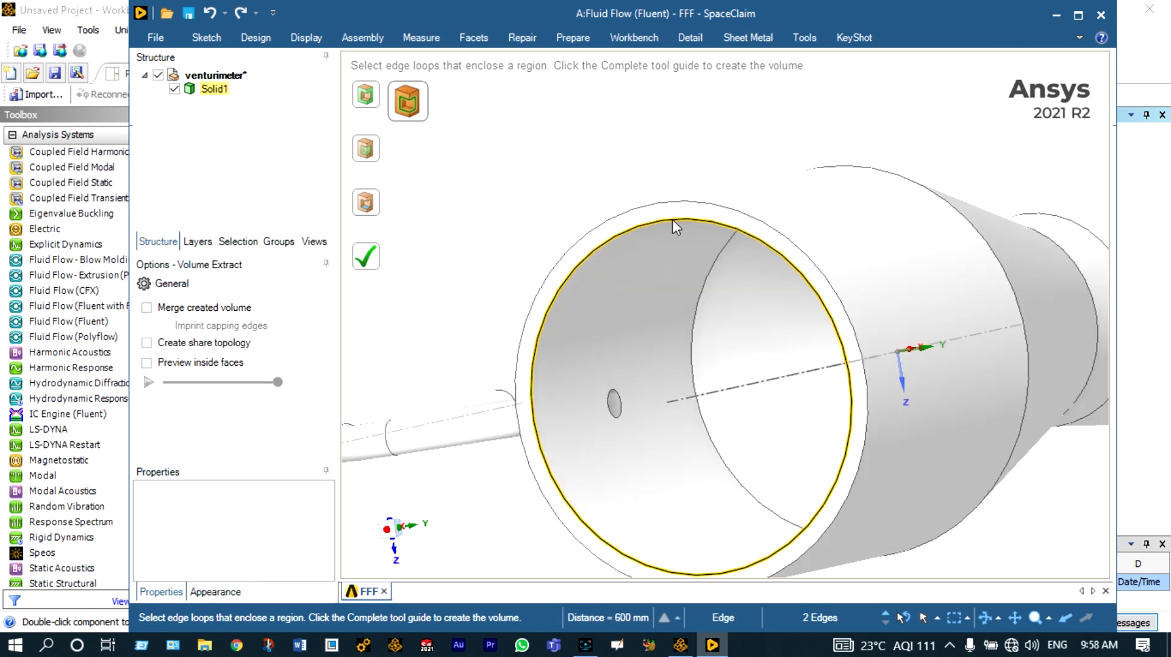
left_click(377, 256)
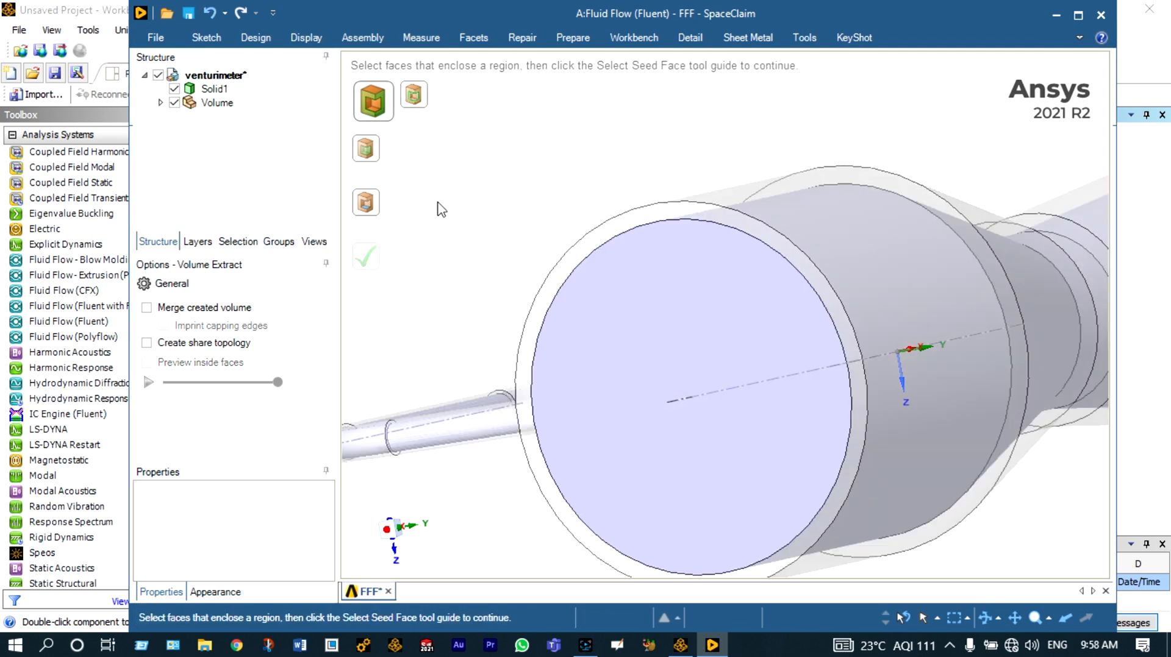
Step: Temporarily hide Solid1 to examine the extracted fluid volume on its own, dismiss the physics tip, and show the solid again
scroll(438, 203, "down", 5)
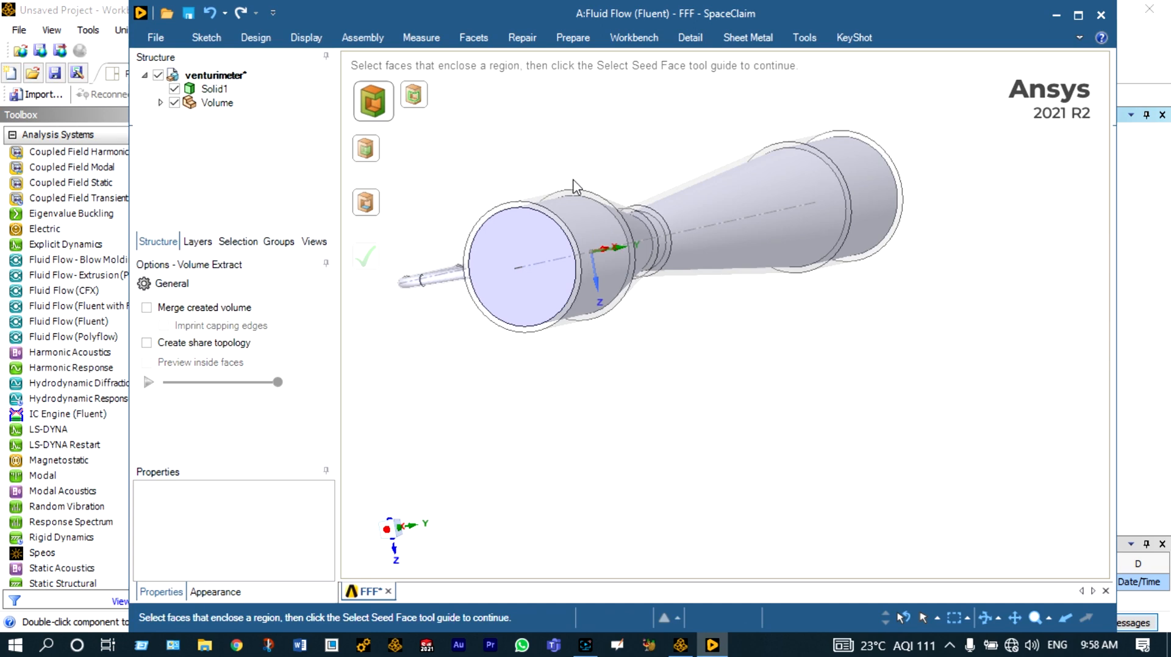
middle_click_drag(875, 368, 741, 201)
scroll(741, 201, "down", 3)
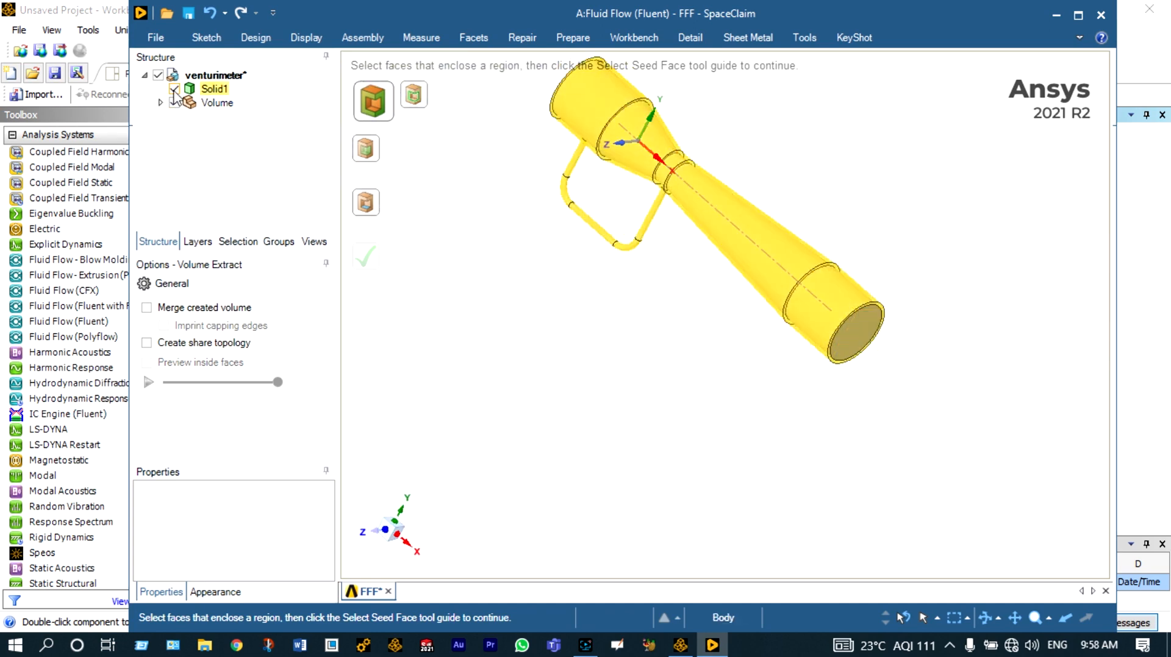
left_click(174, 89)
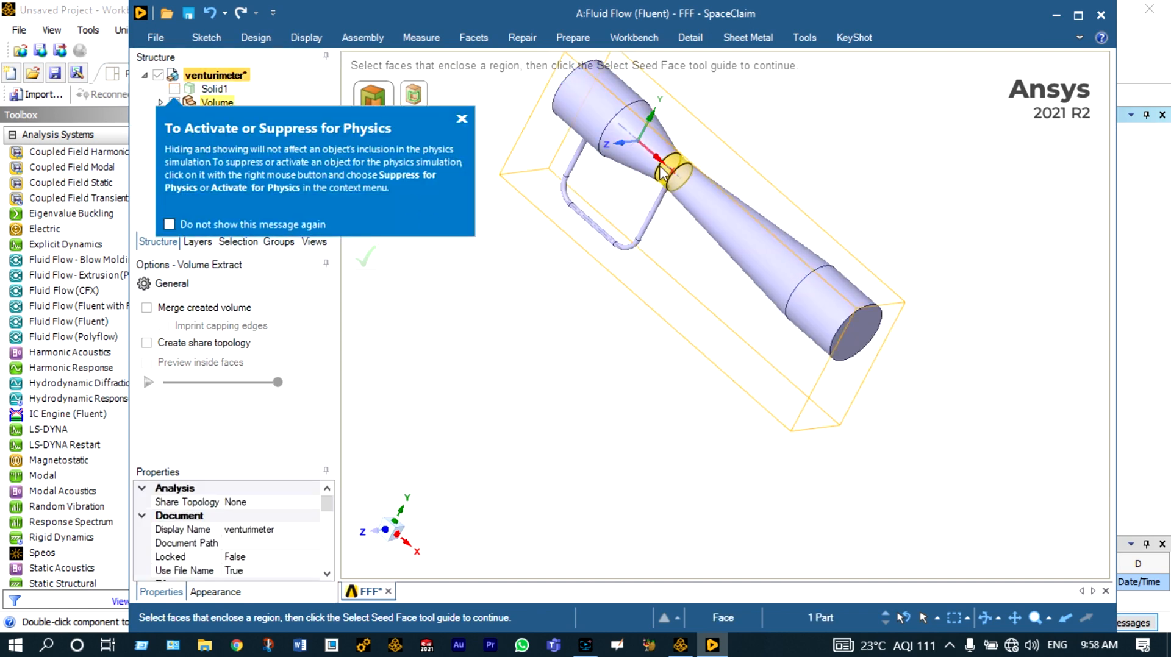
scroll(506, 325, "up", 2)
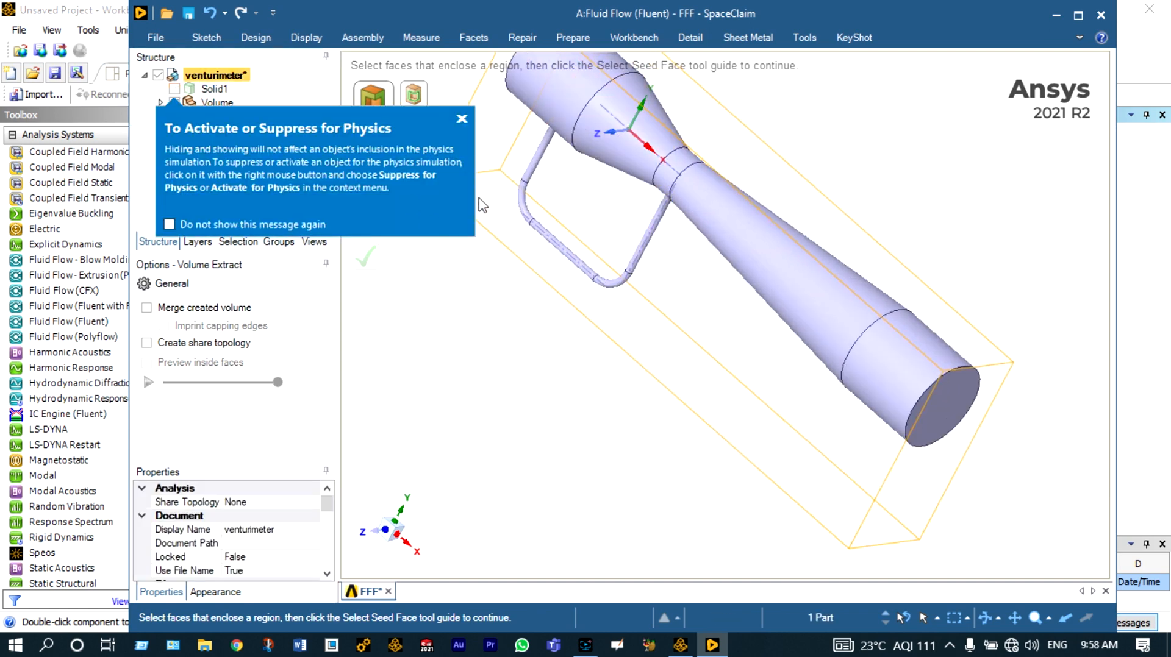
left_click(461, 119)
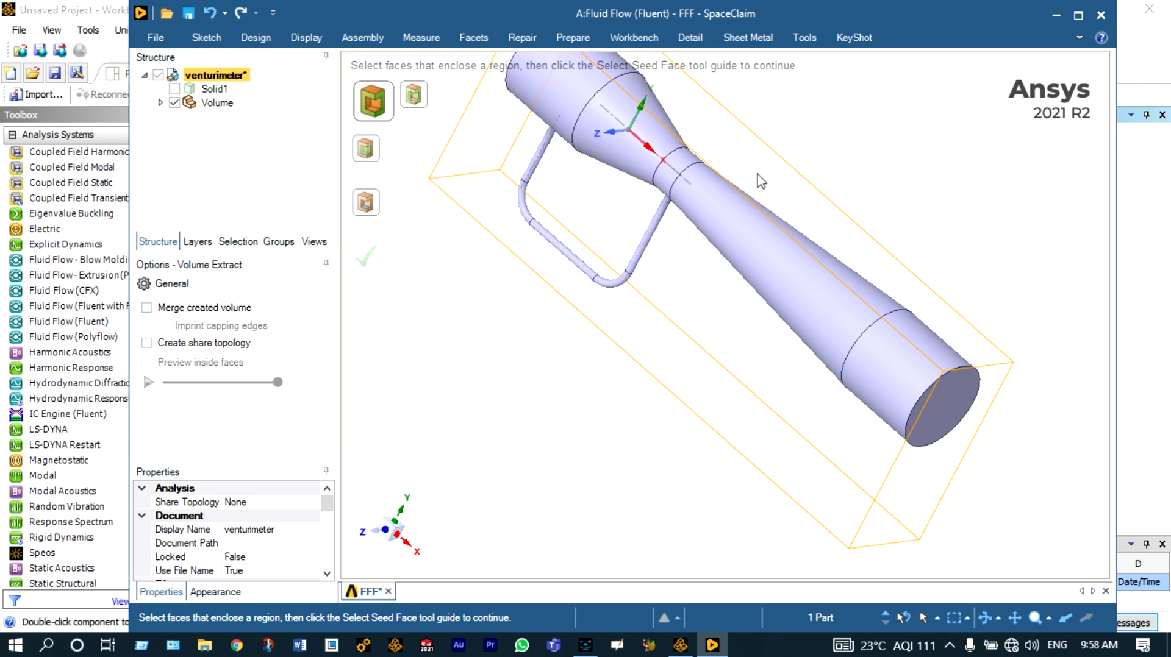
scroll(804, 201, "down", 1)
scroll(575, 178, "up", 2)
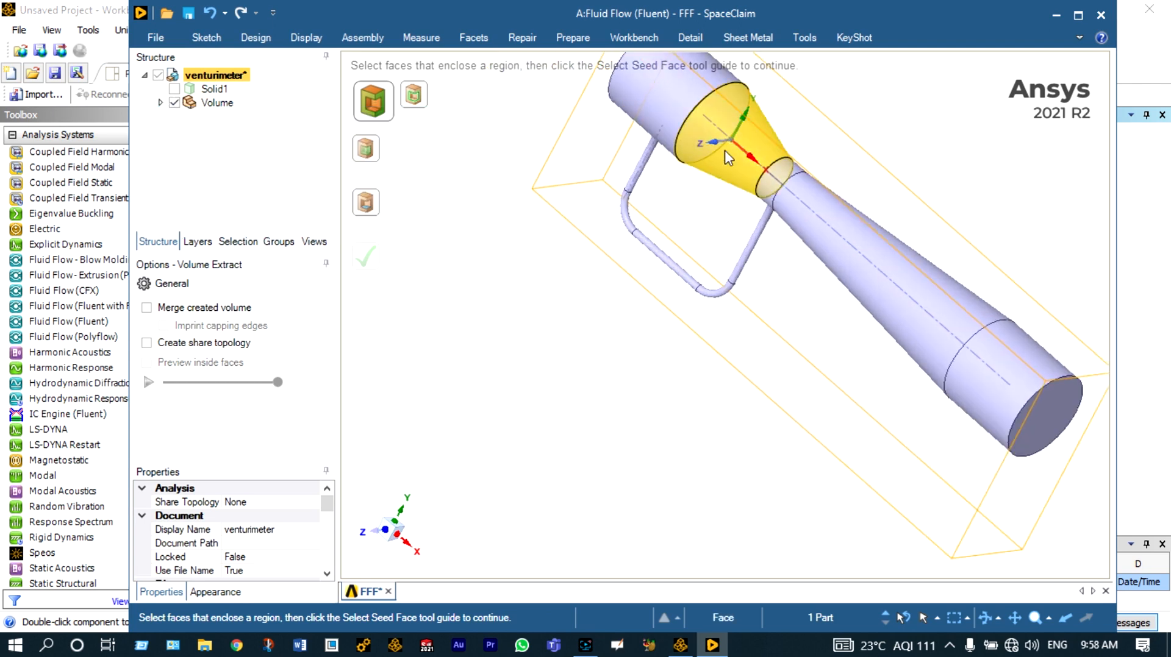
scroll(689, 142, "down", 2)
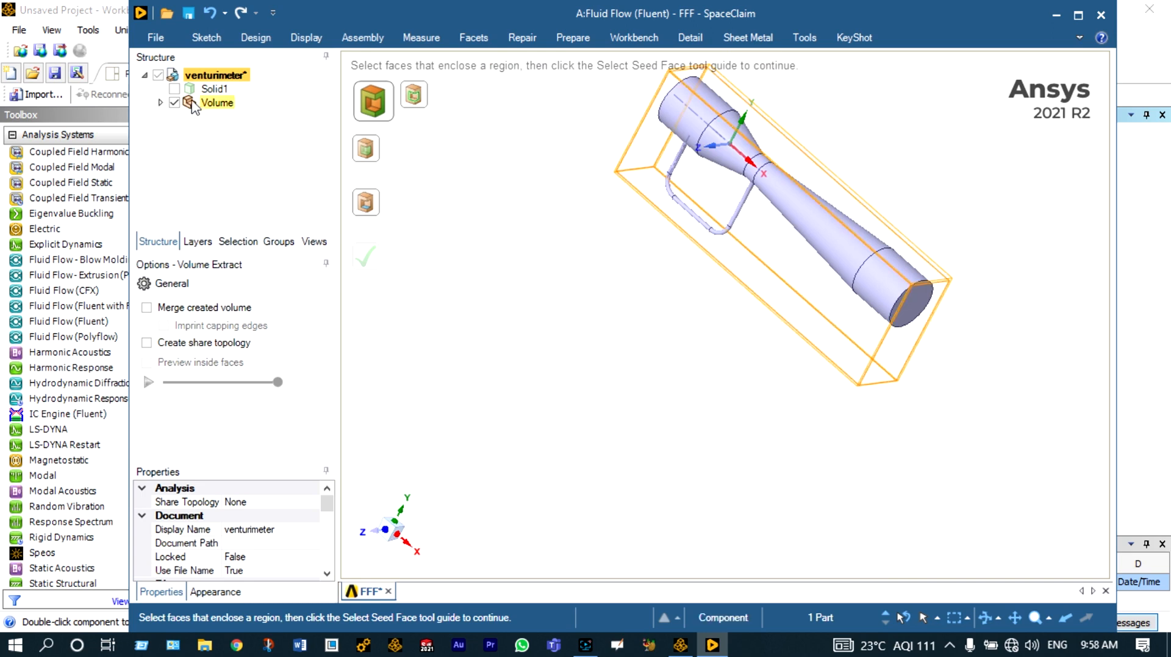
left_click(175, 92)
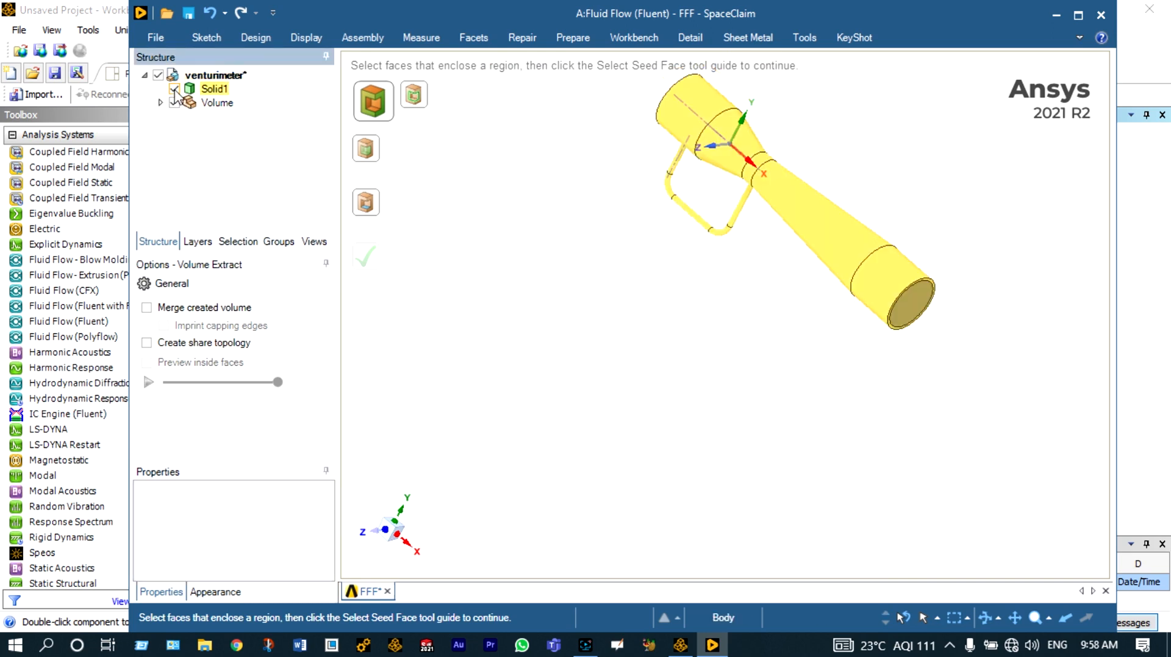
left_click(505, 182)
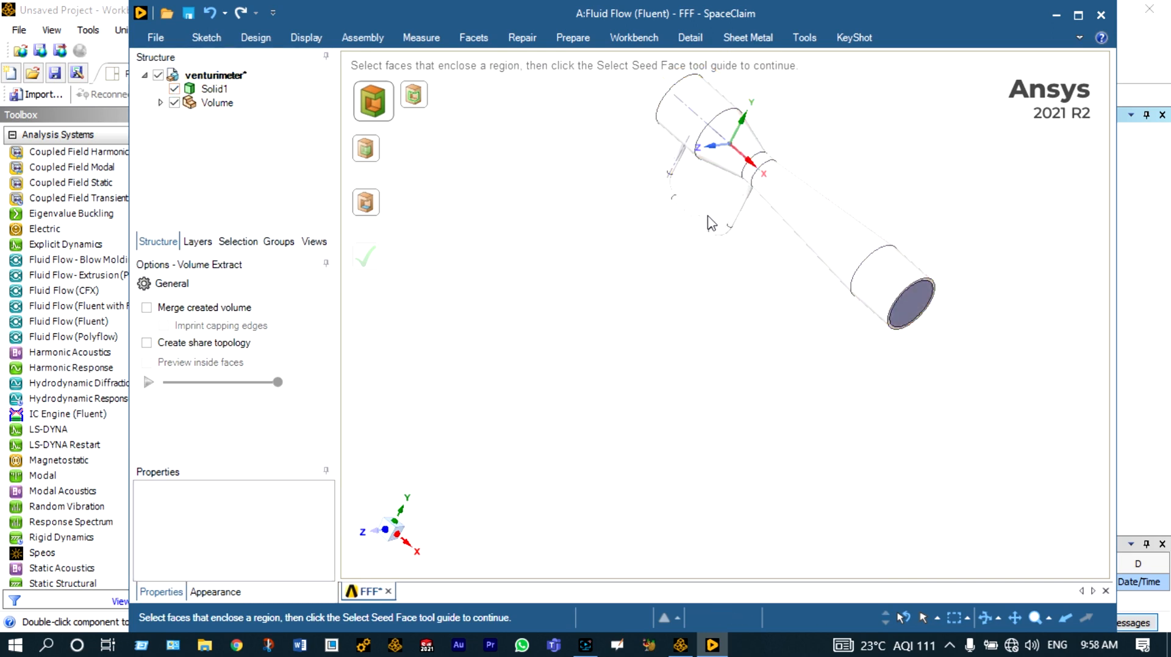
Step: Suppress the Solid1 body for physics so that only the extracted volume takes part in the simulation
scroll(905, 244, "up", 5)
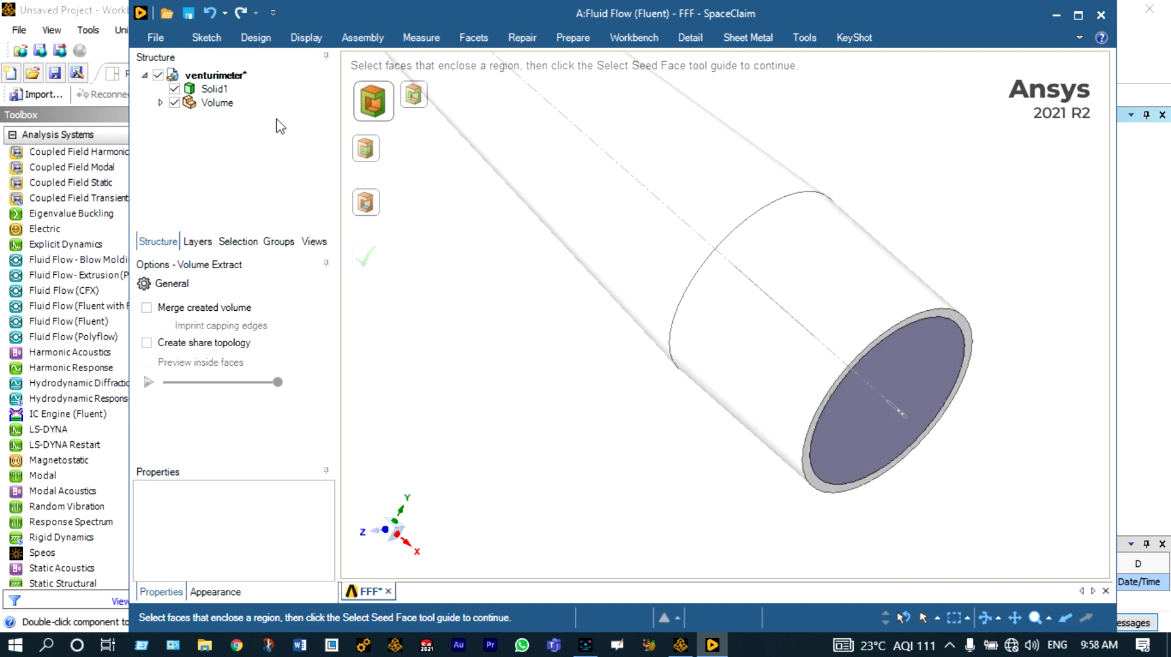
right_click(212, 89)
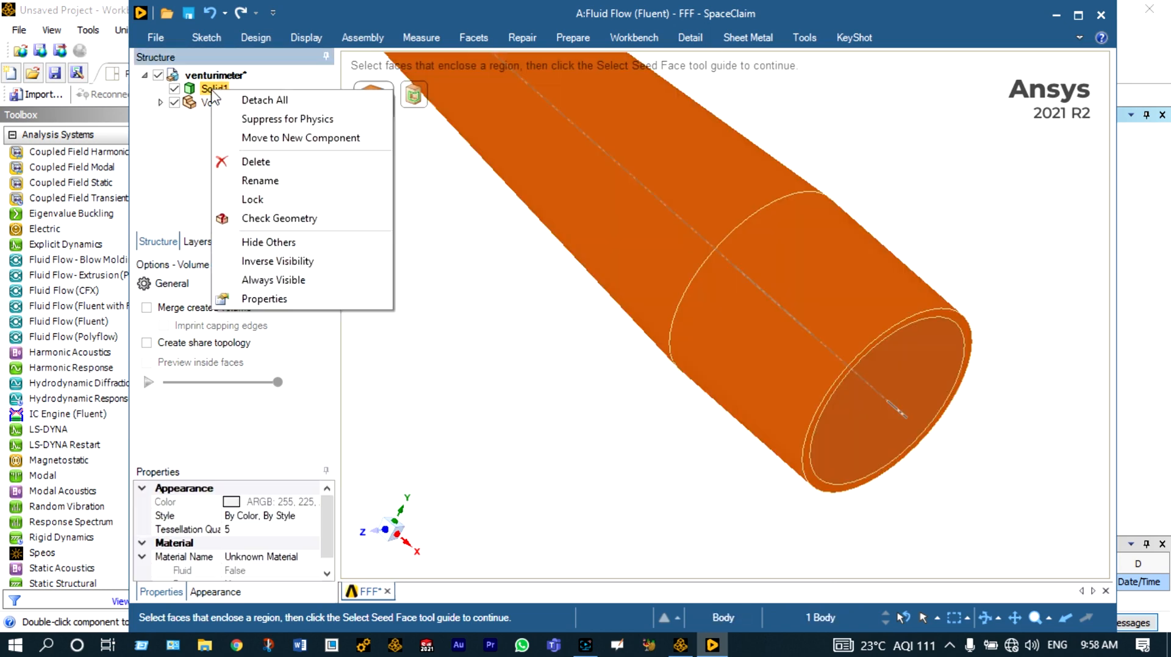
left_click(245, 120)
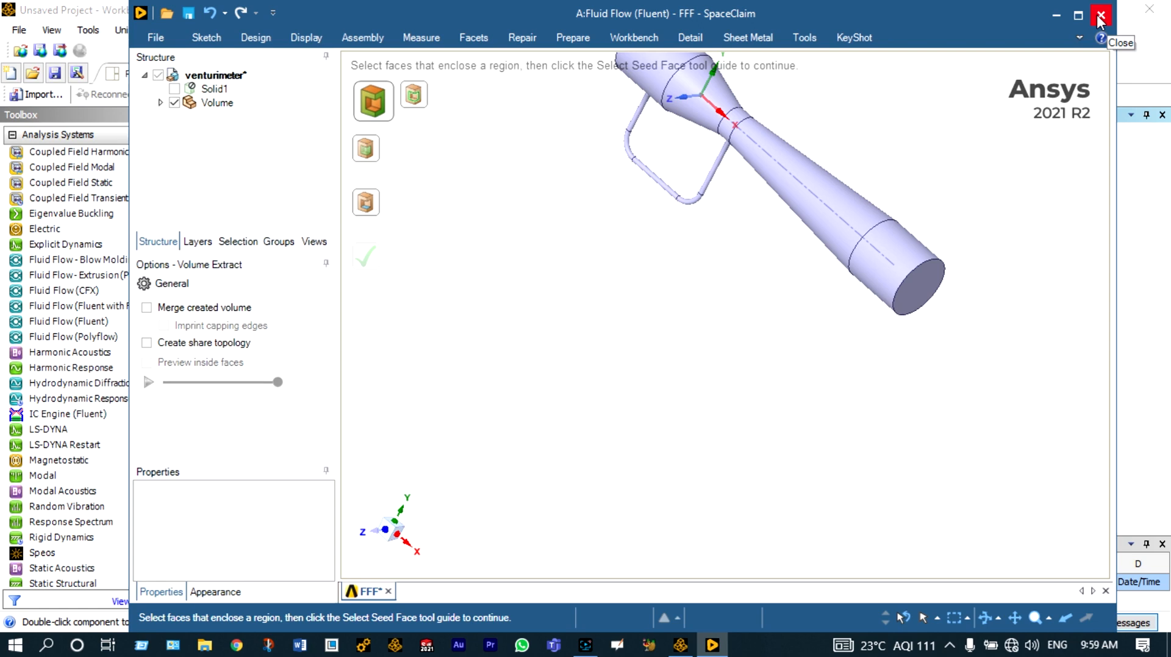
Step: Close SpaceClaim and open the Mesh cell of the Fluid Flow (Fluent) system for editing in Meshing
left_click(1099, 15)
left_click(366, 220)
right_click(378, 220)
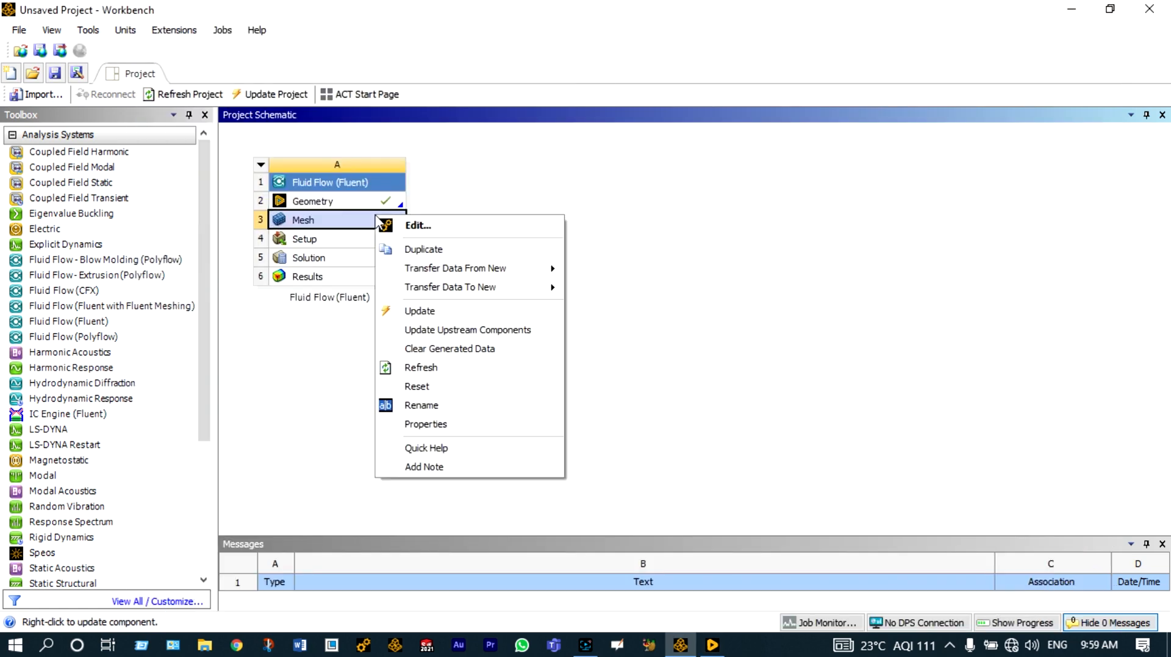
left_click(406, 225)
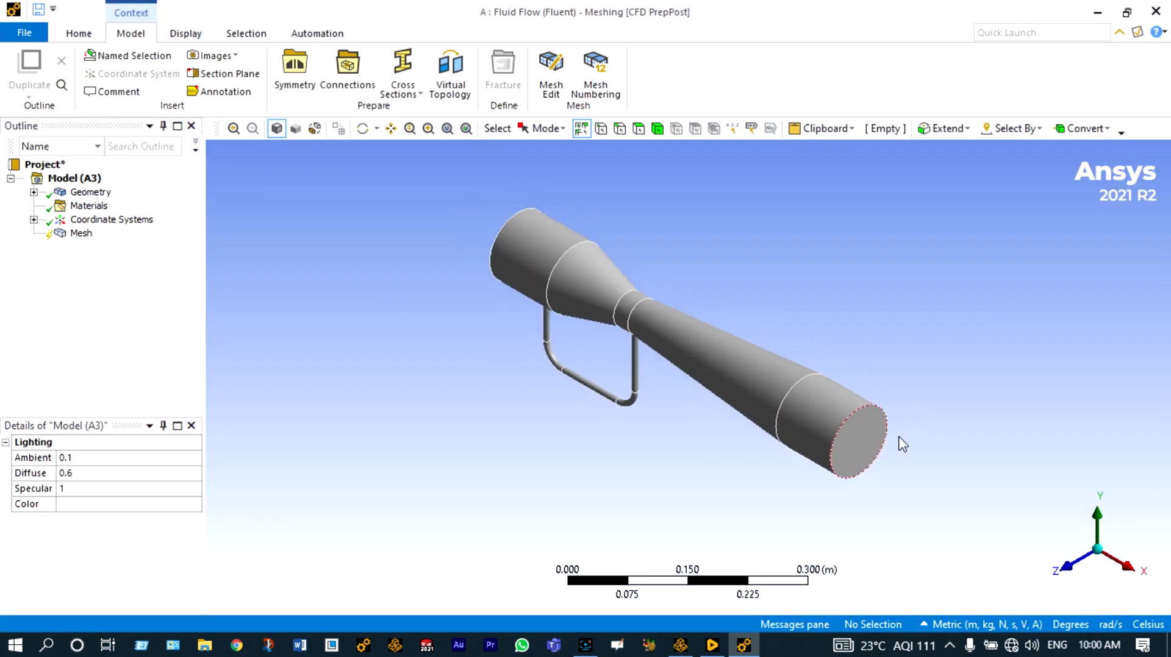
Step: Examine the imported fluid volume and expand the Geometry branch of the model to check its bodies
scroll(903, 444, "up", 5)
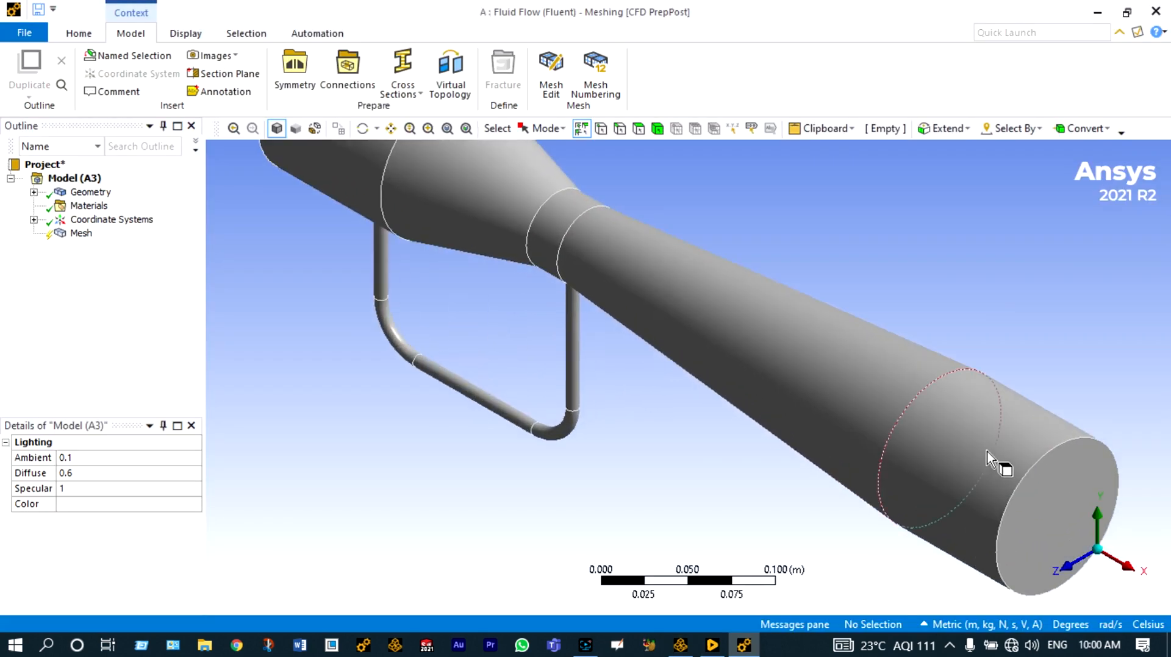
scroll(1085, 475, "up", 2)
scroll(1085, 475, "down", 4)
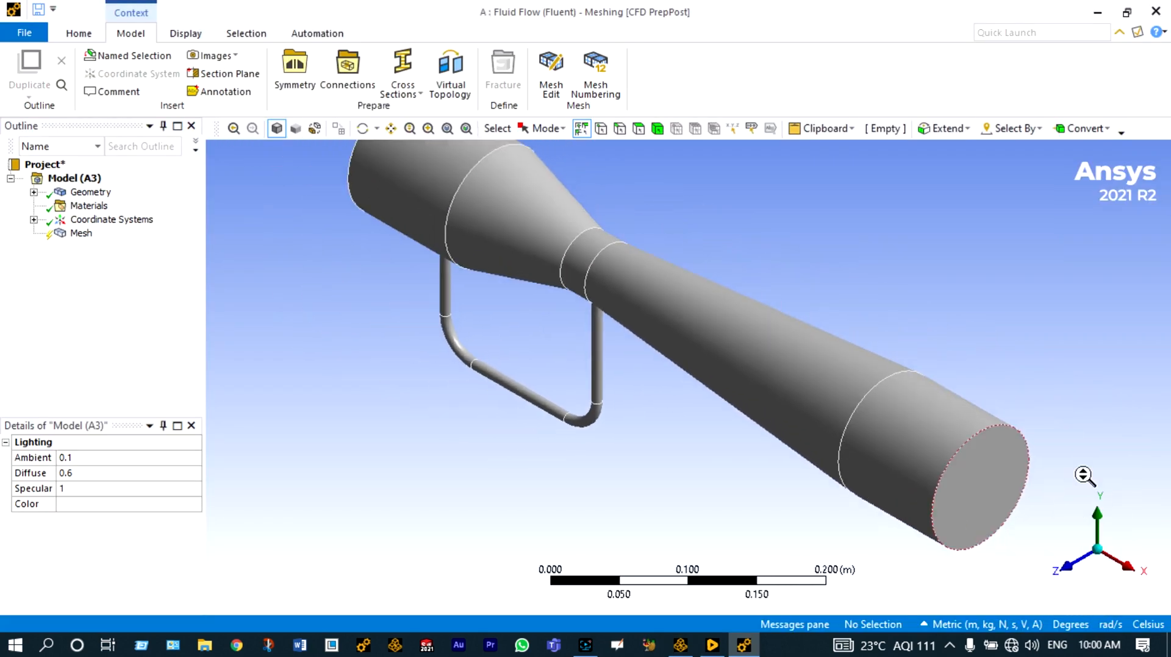
scroll(1080, 474, "up", 3)
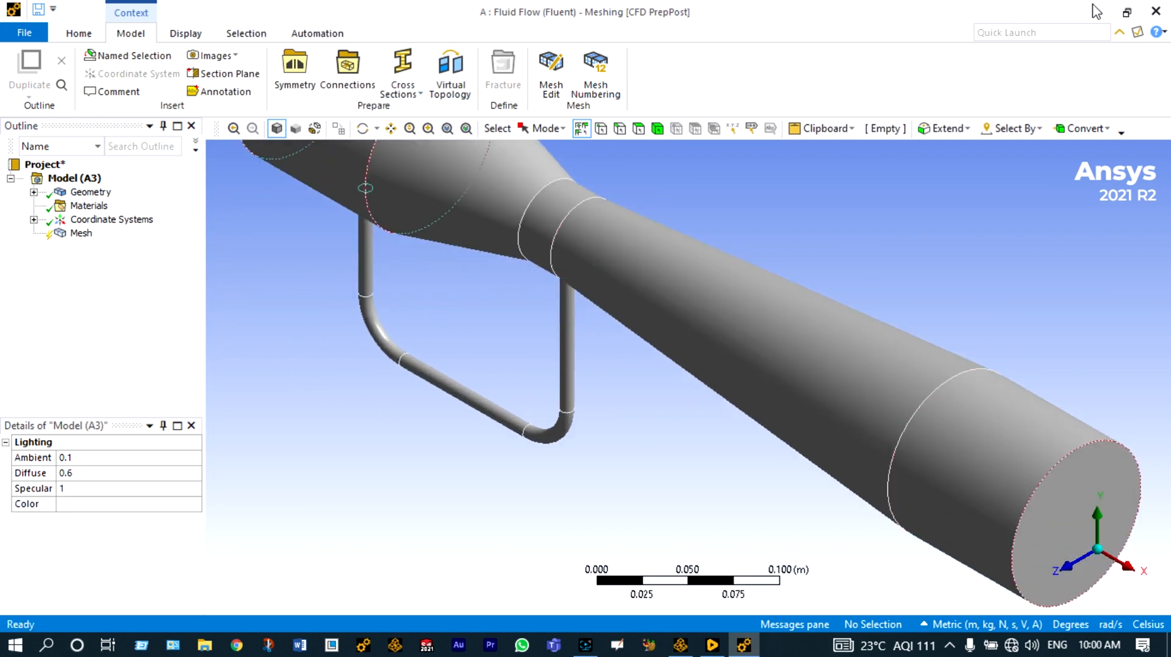
left_click(1127, 12)
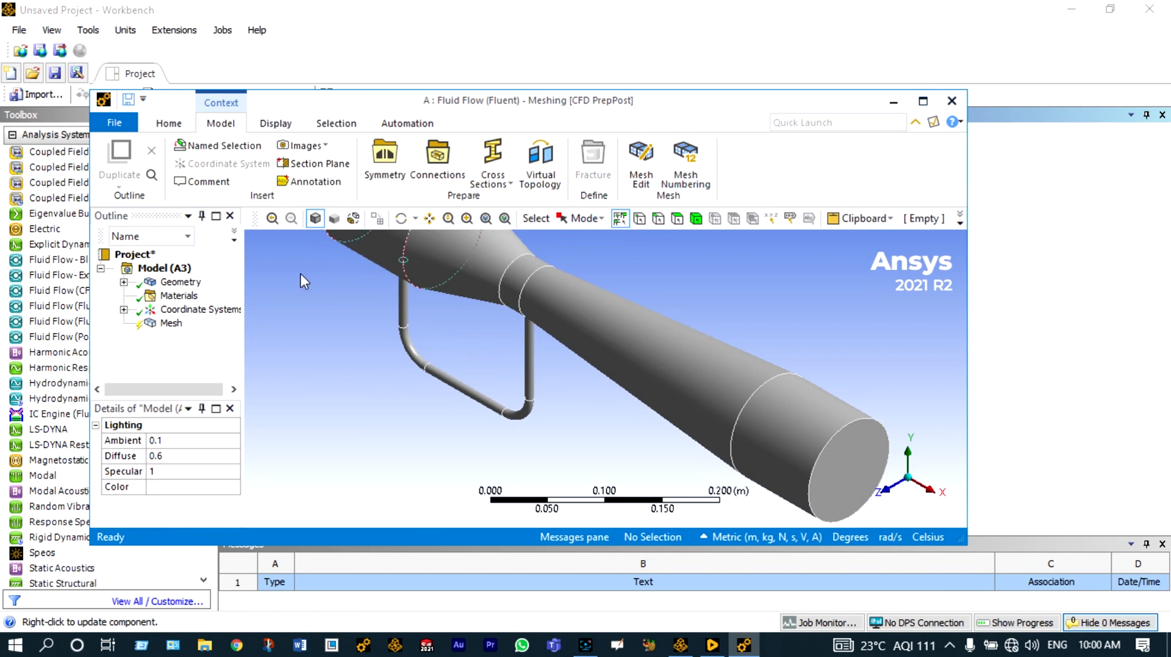
left_click(123, 283)
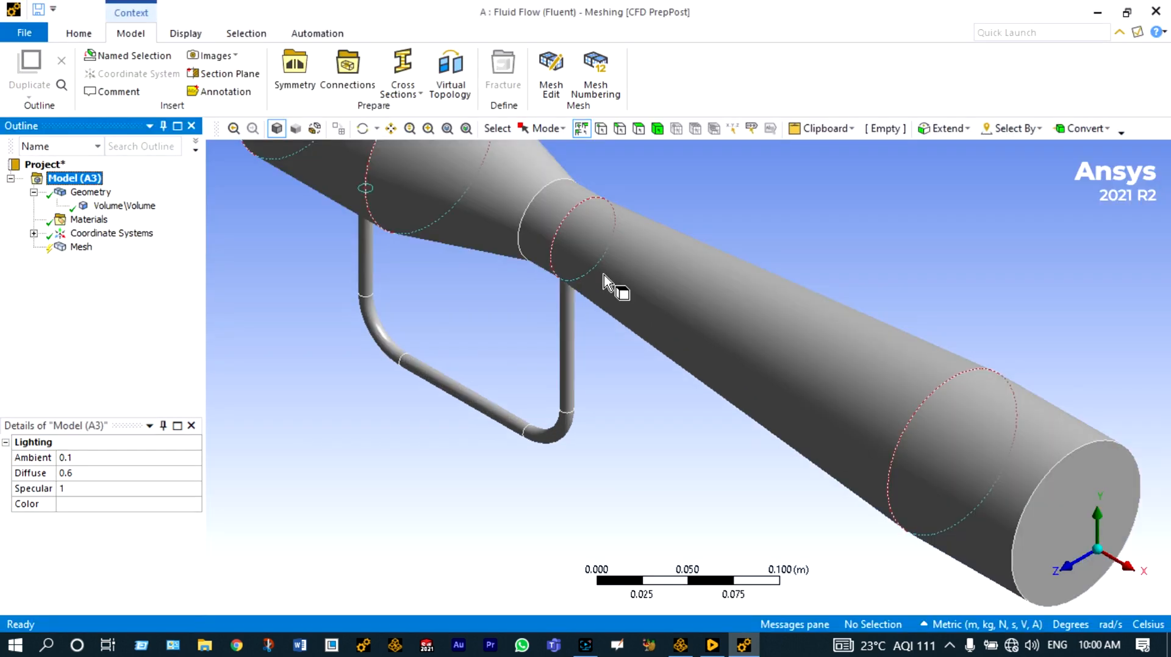
Step: Create a named selection called "outlet" from the circular end face of the long diverging section
left_click(640, 135)
left_click(1066, 483)
right_click(1067, 483)
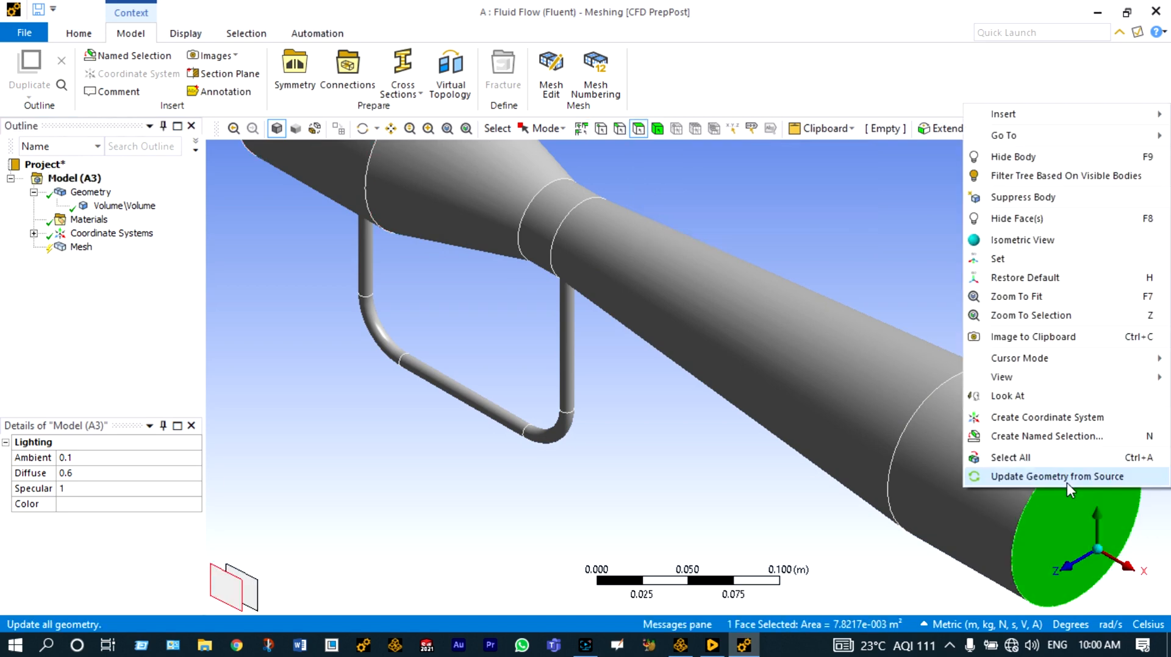
left_click(1047, 436)
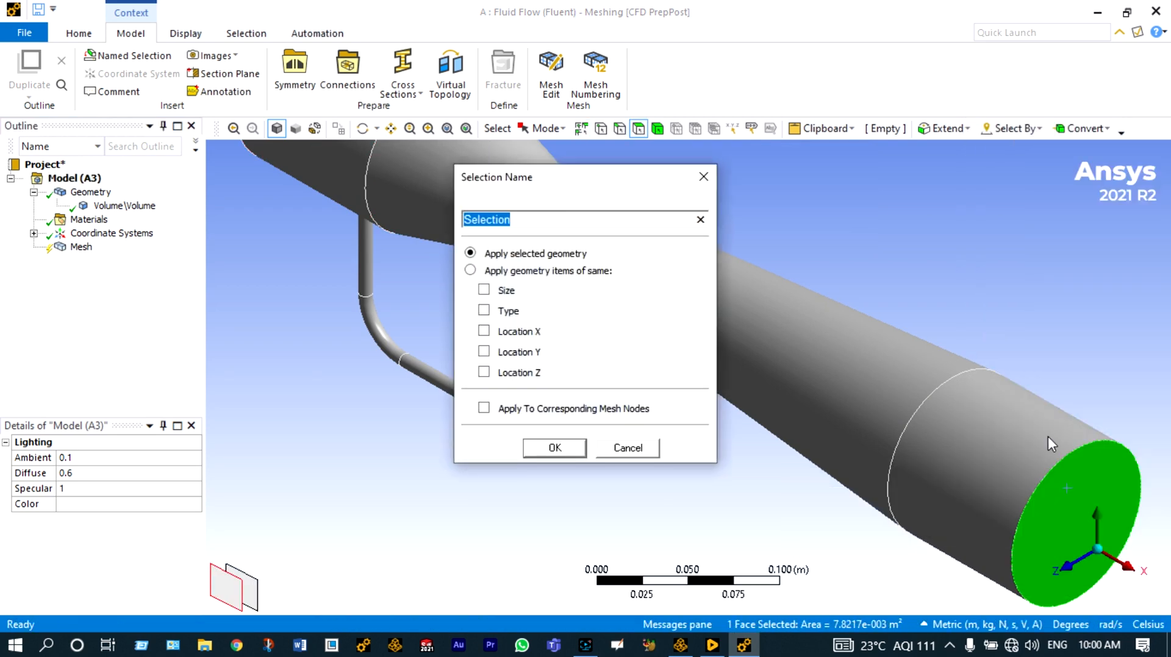
type("outlet")
left_click(566, 448)
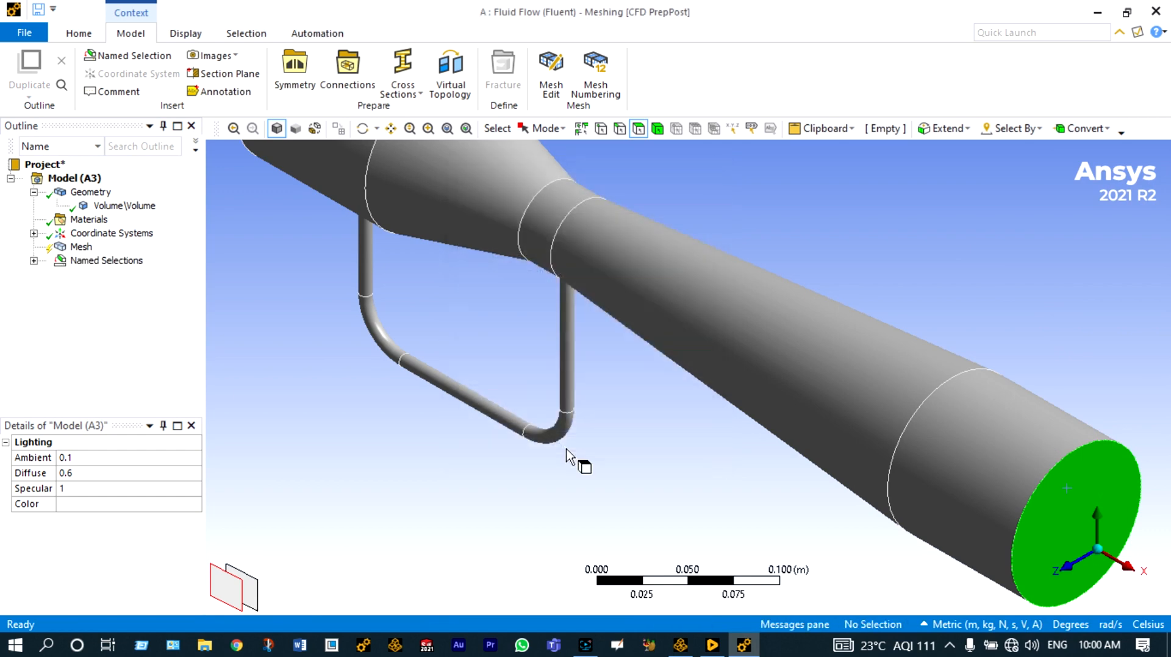
Step: Create a named selection from the circular end face of the cylindrical section on the side-tube end
middle_click_drag(566, 448, 495, 262)
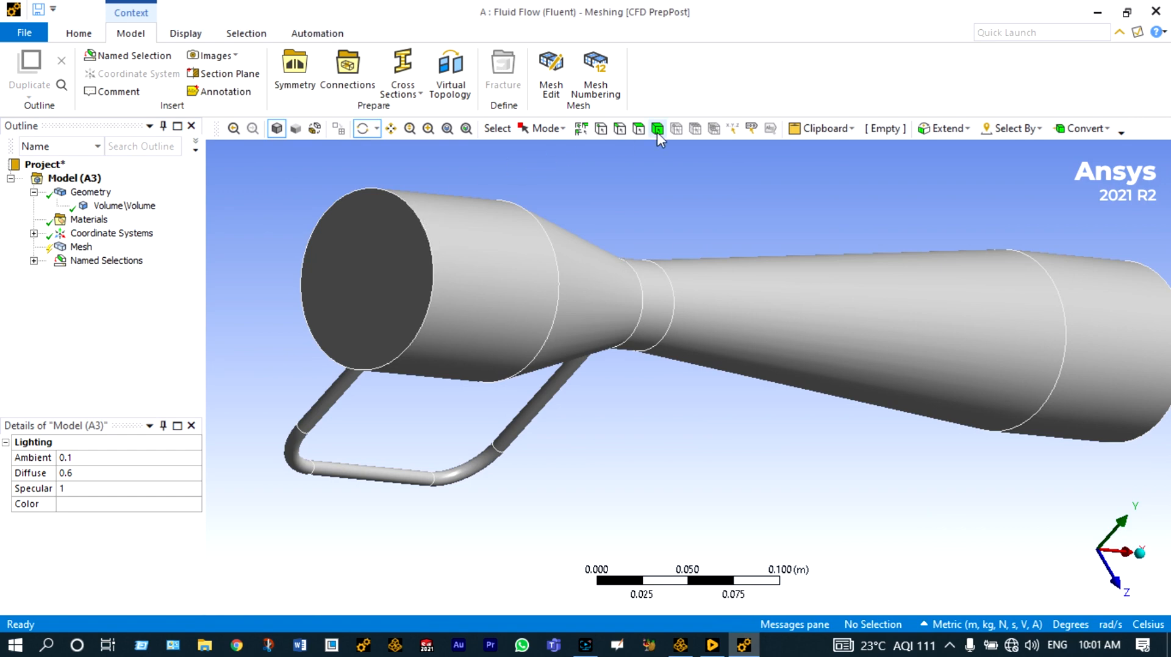
left_click(639, 131)
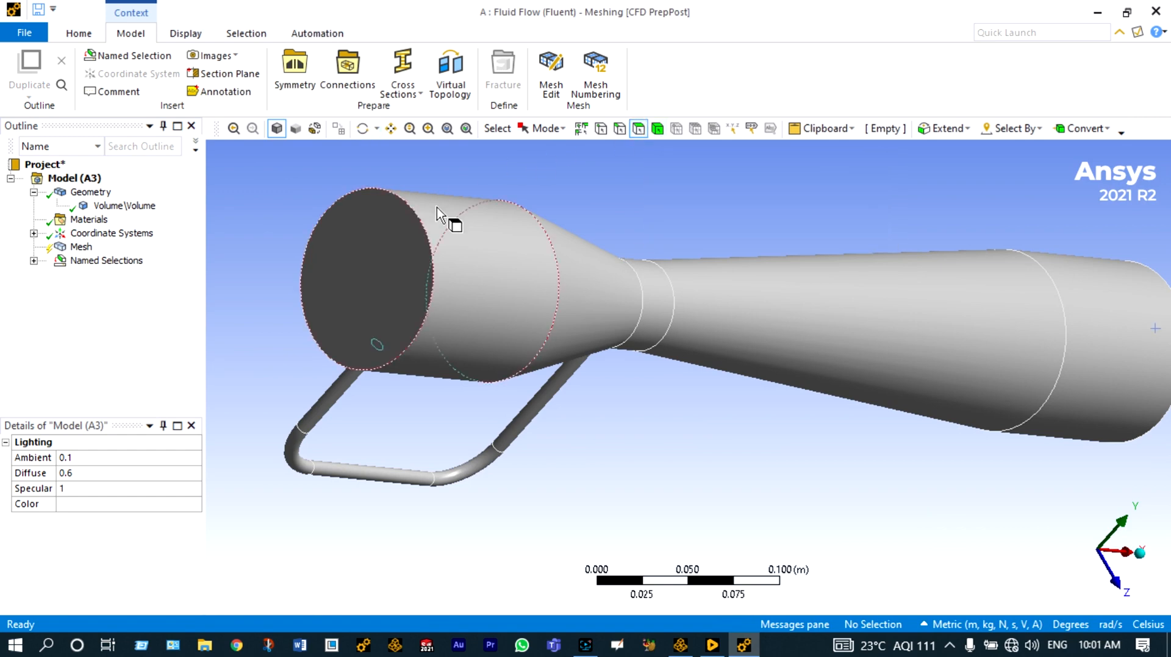
left_click(381, 242)
right_click(381, 241)
left_click(461, 575)
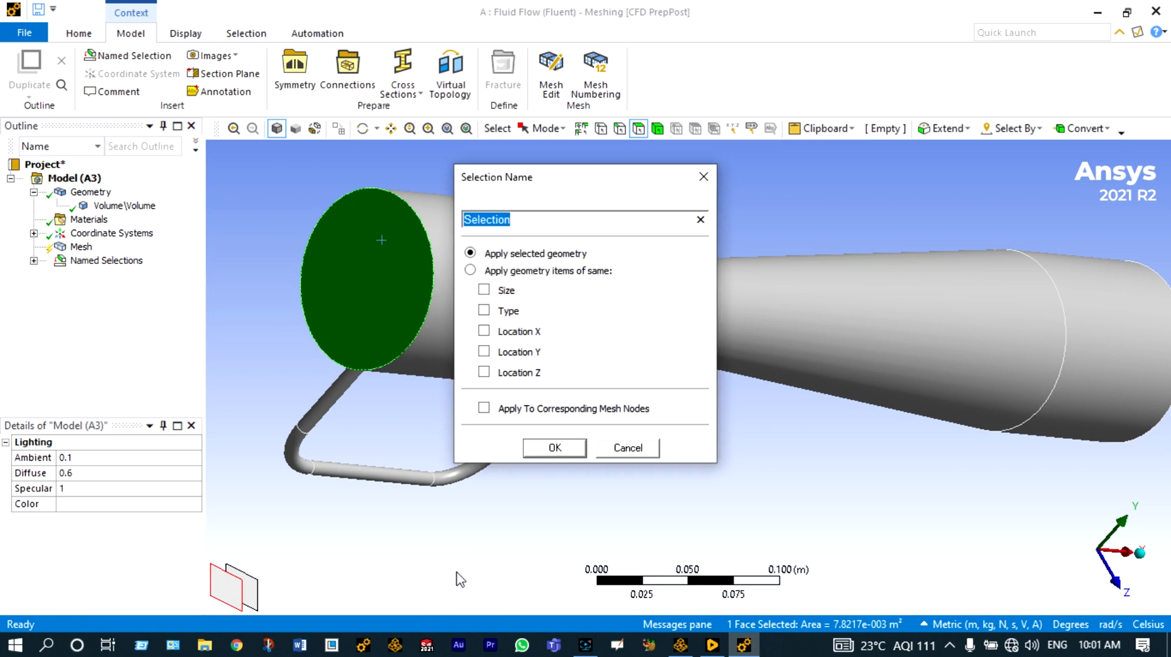
key("Return")
Step: Create a named selection called "Wall" from all outer faces of the venturi and its side tube, excluding the two circular end faces
left_click(496, 329)
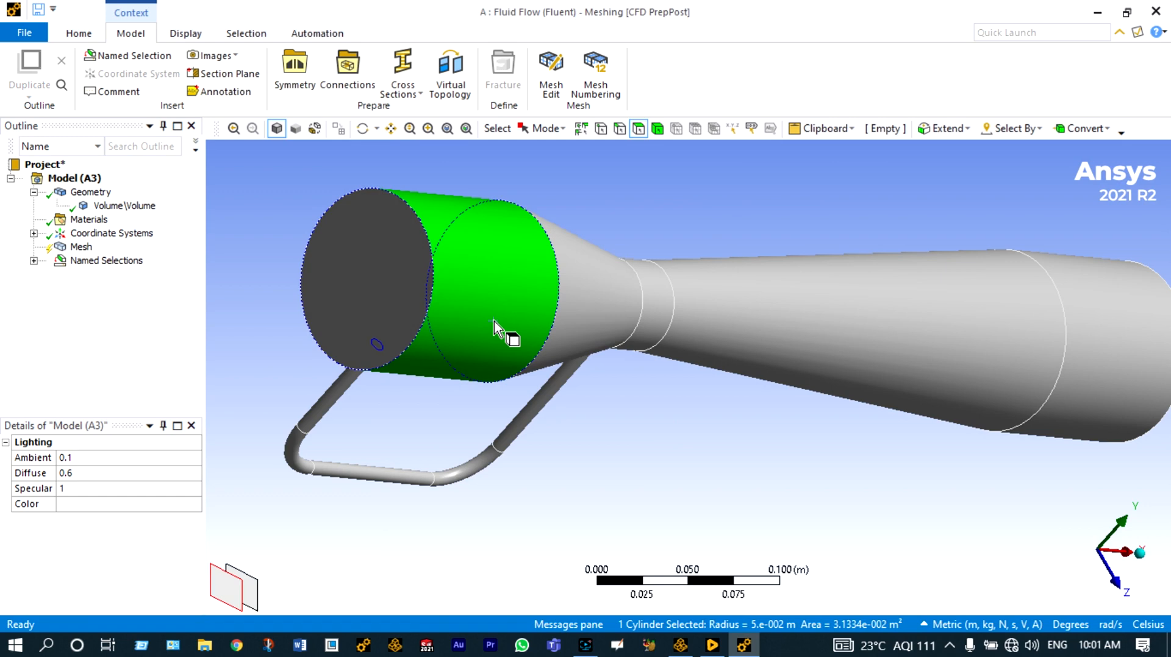
left_click(340, 395, "ctrl")
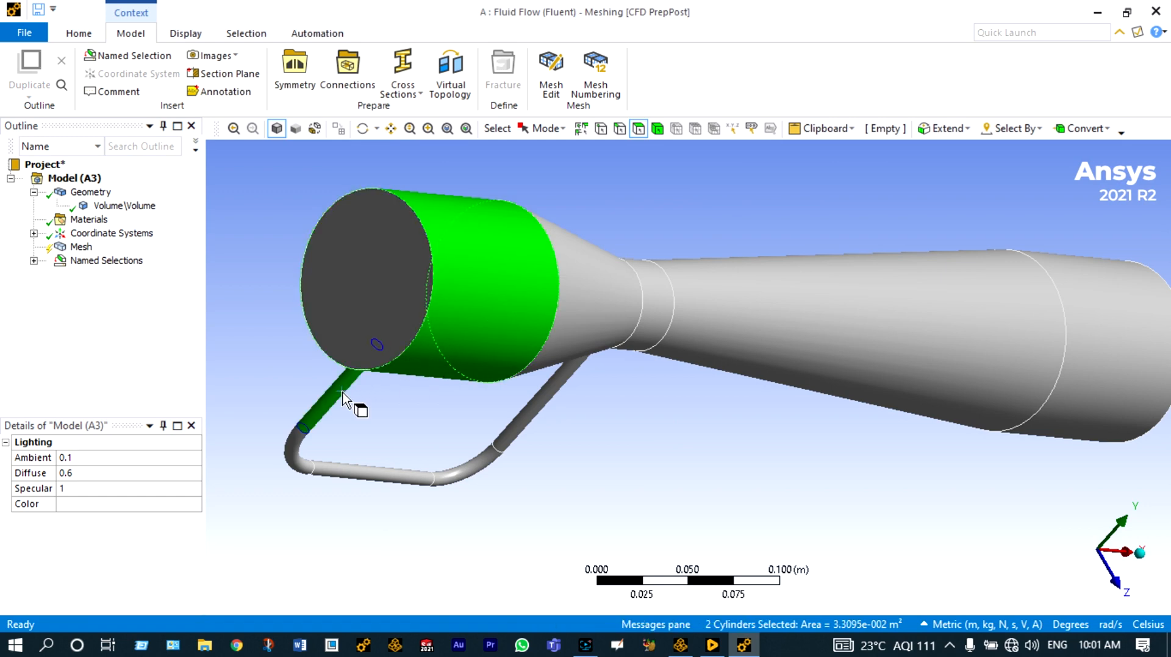
left_click(301, 453, "ctrl")
left_click(354, 474, "ctrl")
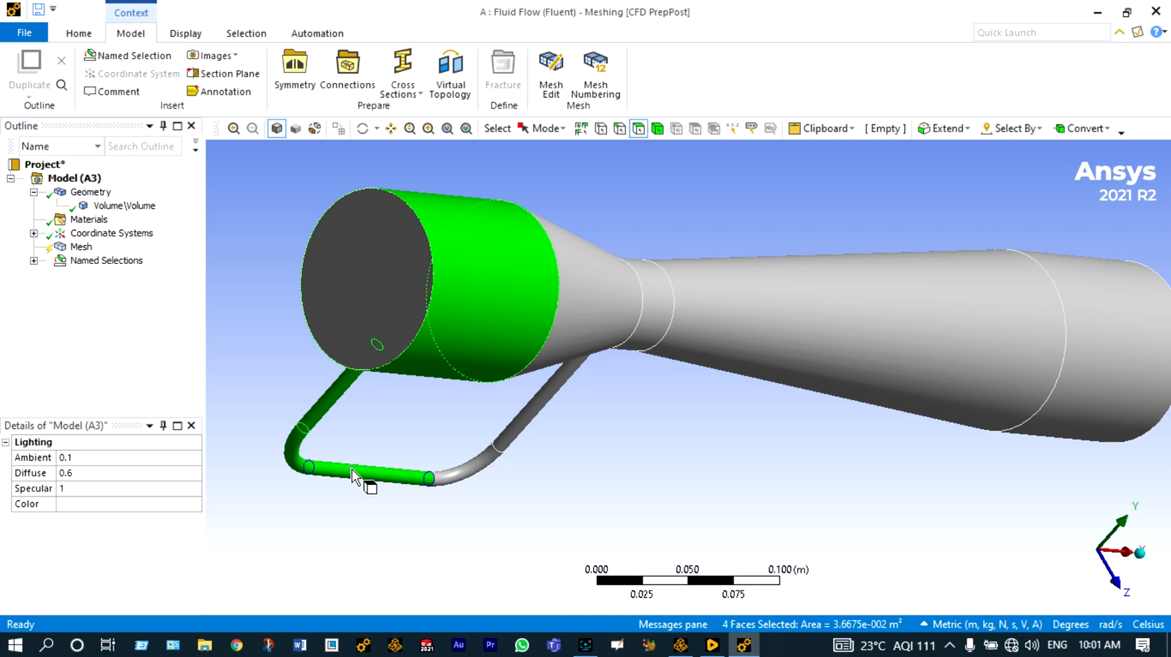
left_click(467, 480, "ctrl")
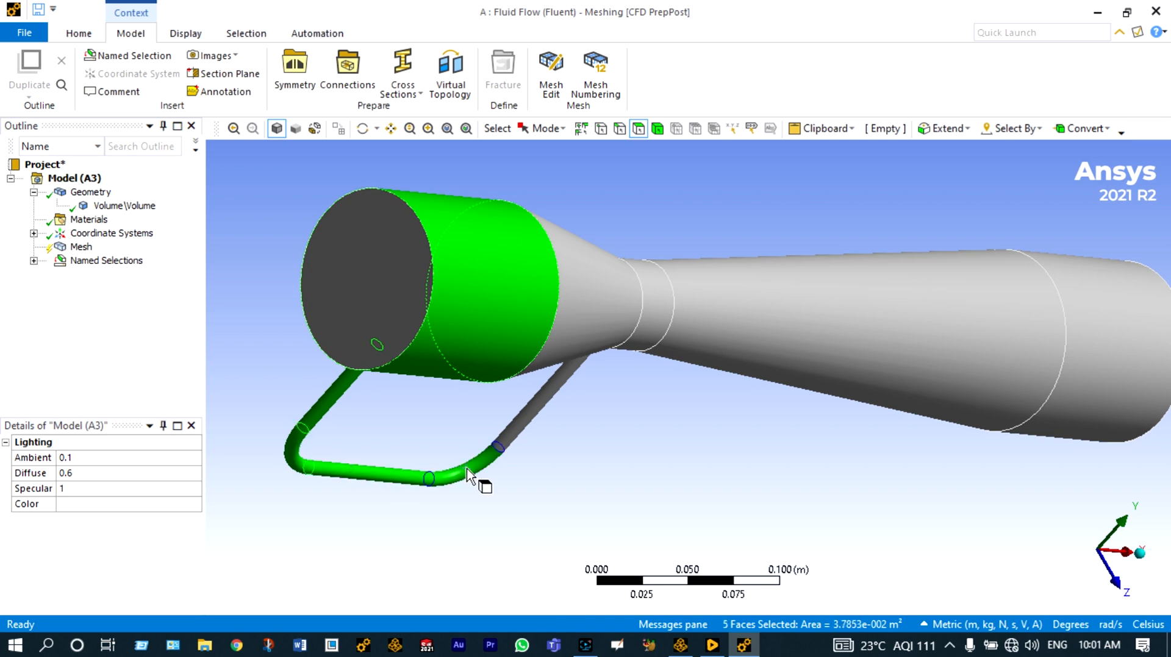
left_click(507, 441, "ctrl")
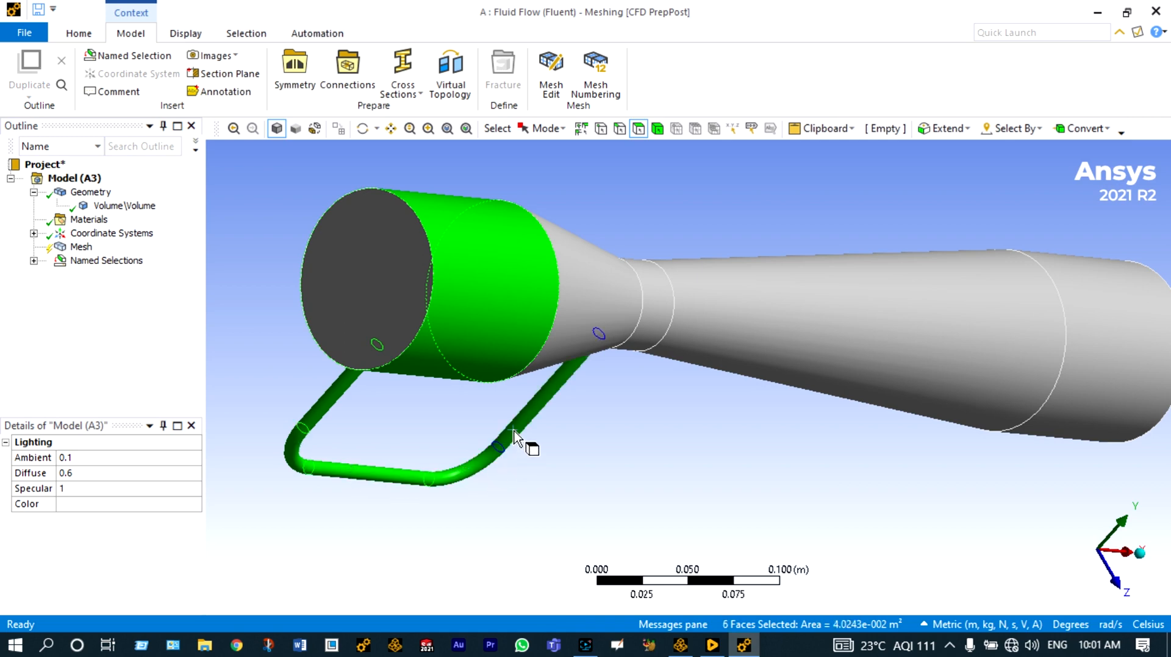
left_click(583, 305, "ctrl")
left_click(654, 306, "ctrl")
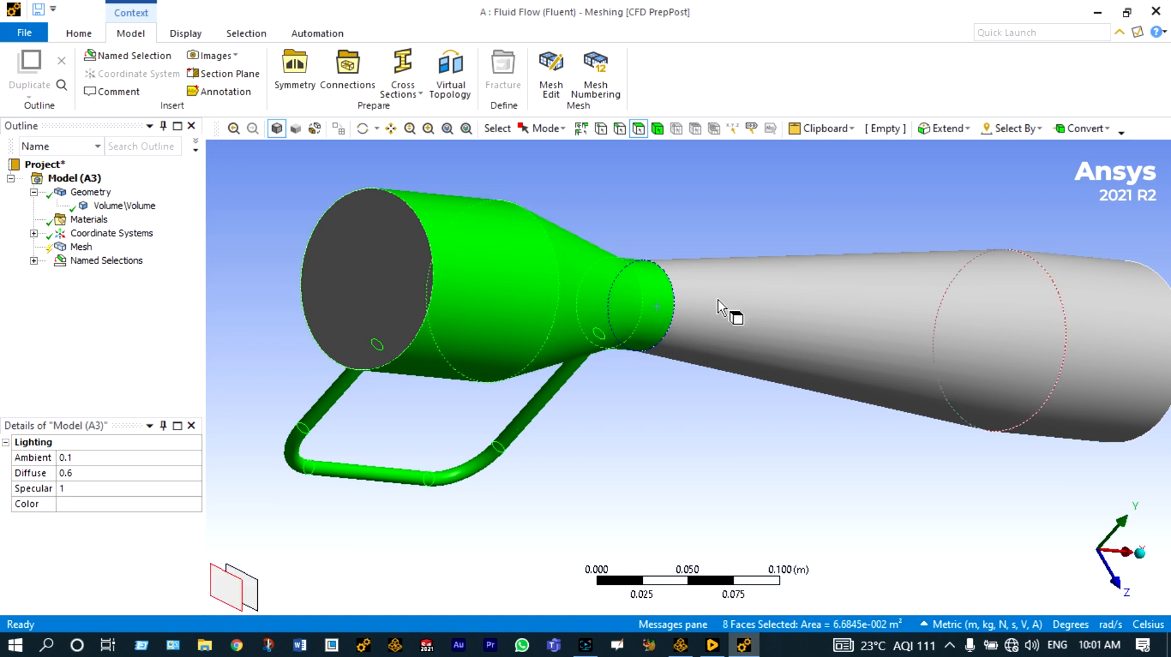
left_click(791, 299, "ctrl")
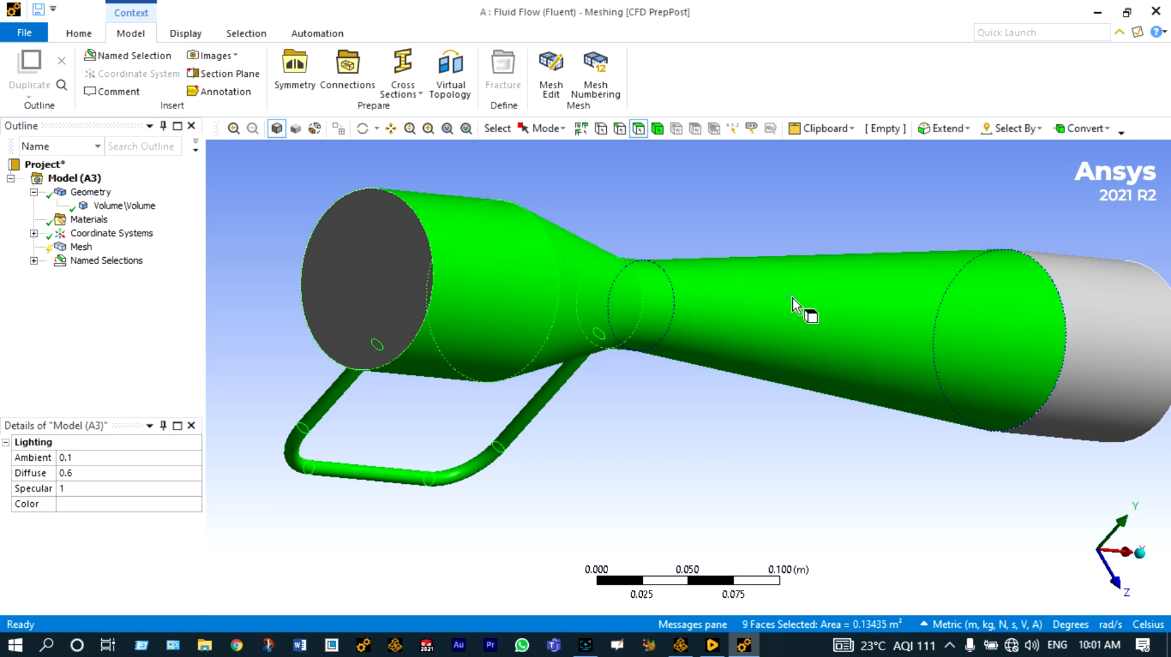
left_click(1091, 314, "ctrl")
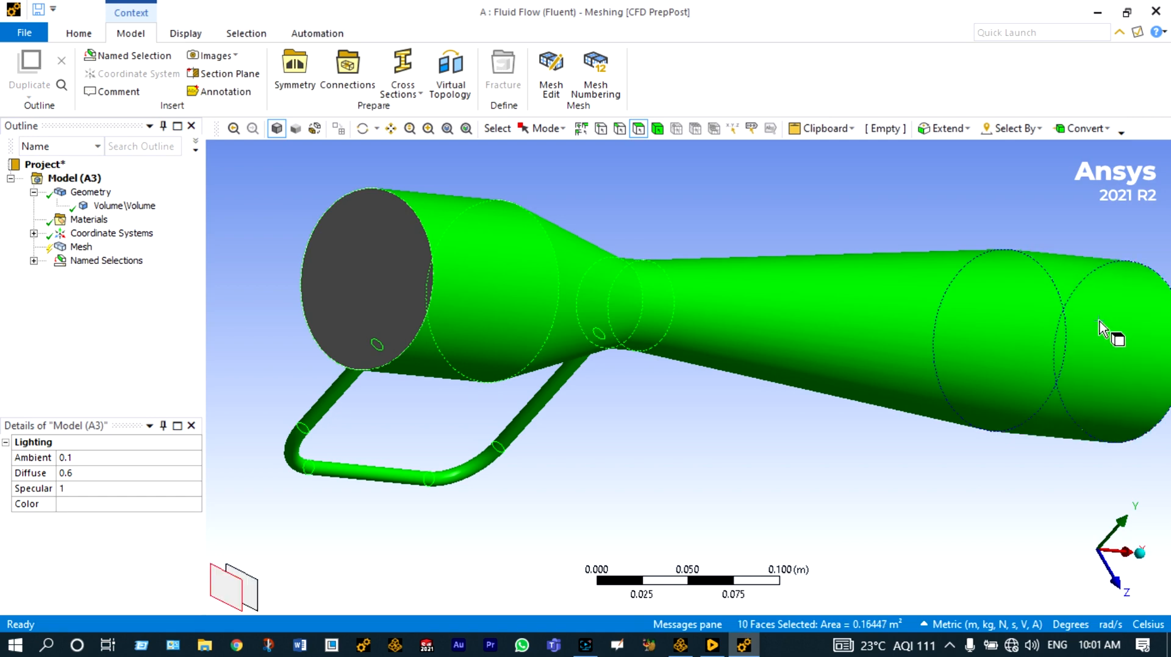
right_click(722, 295)
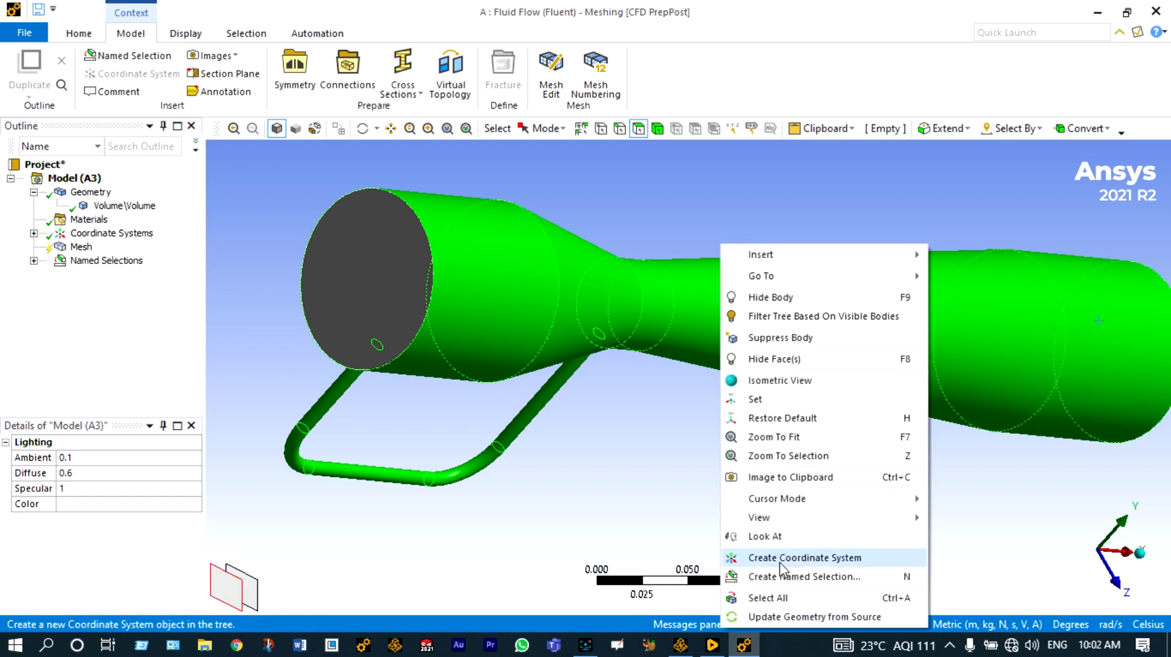
left_click(778, 576)
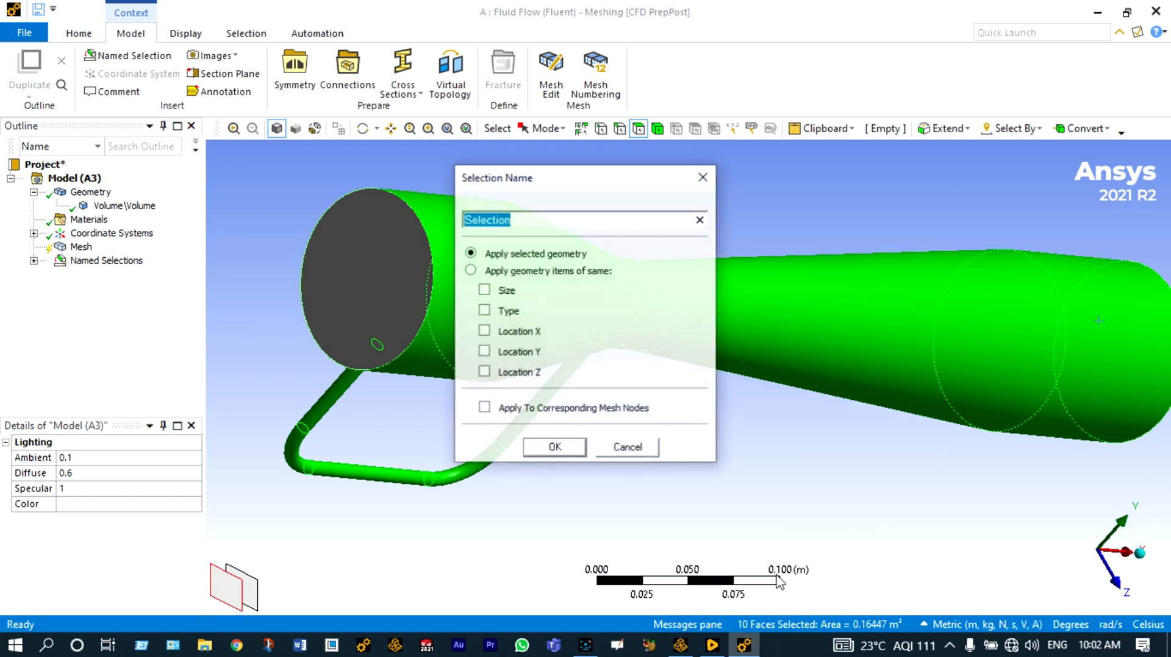
type("Wall")
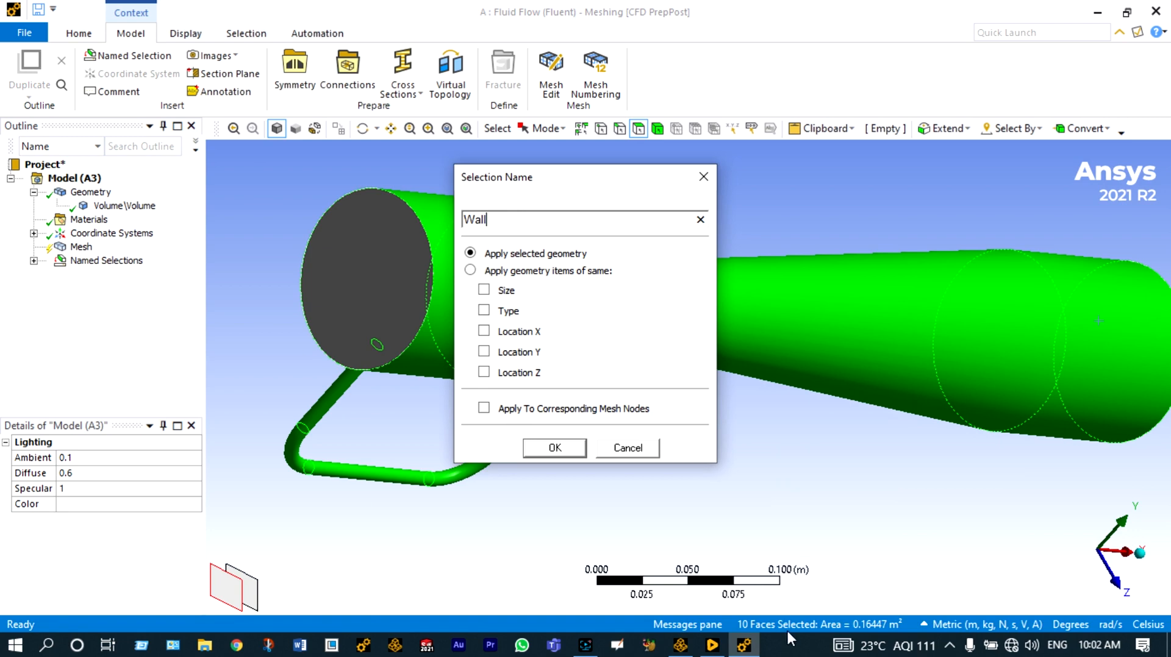
left_click(567, 450)
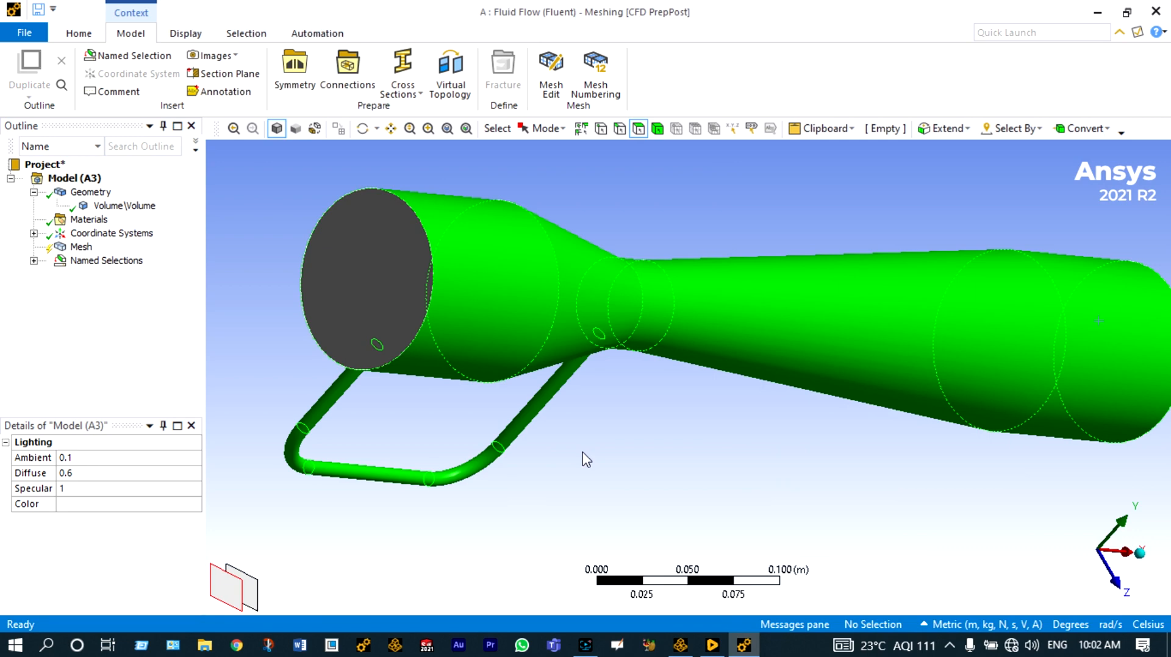
left_click(582, 452)
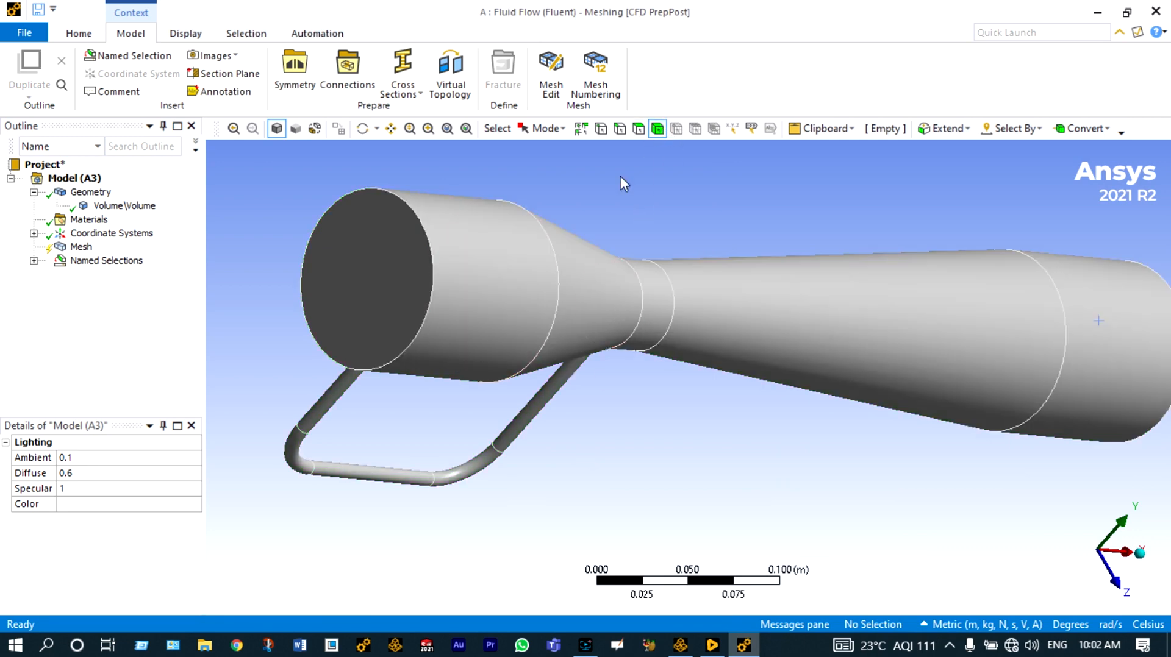
Step: Create a named selection called "Fluid Domain" from the entire venturimeter fluid body
left_click(532, 268)
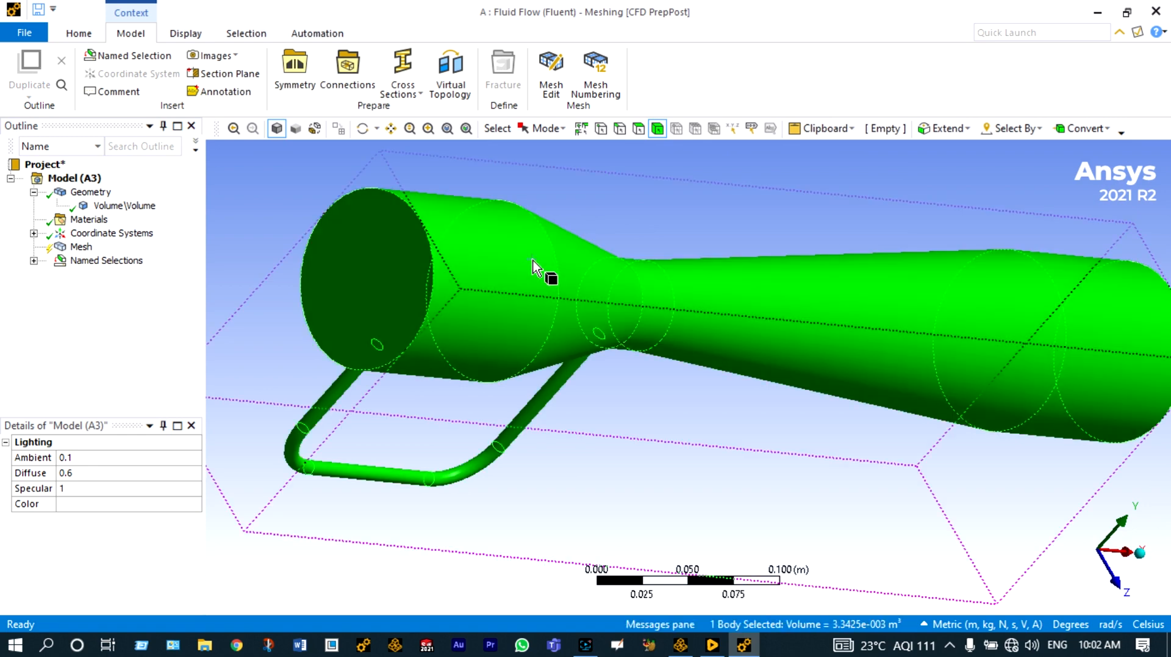
key("n")
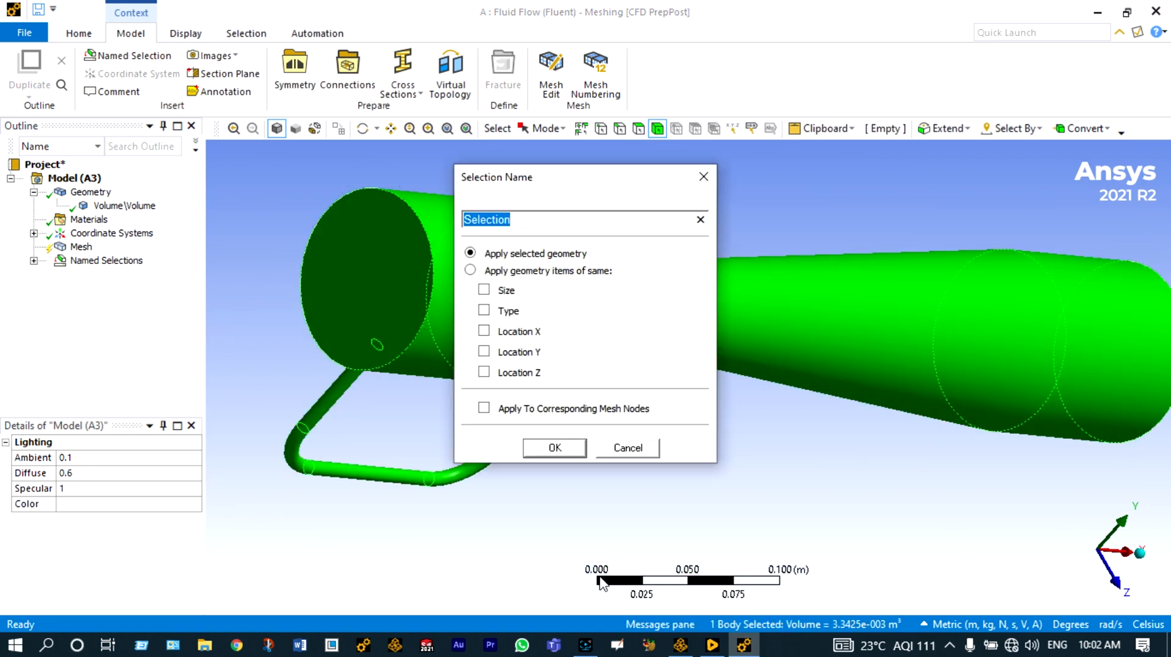
type("Fluid Domain")
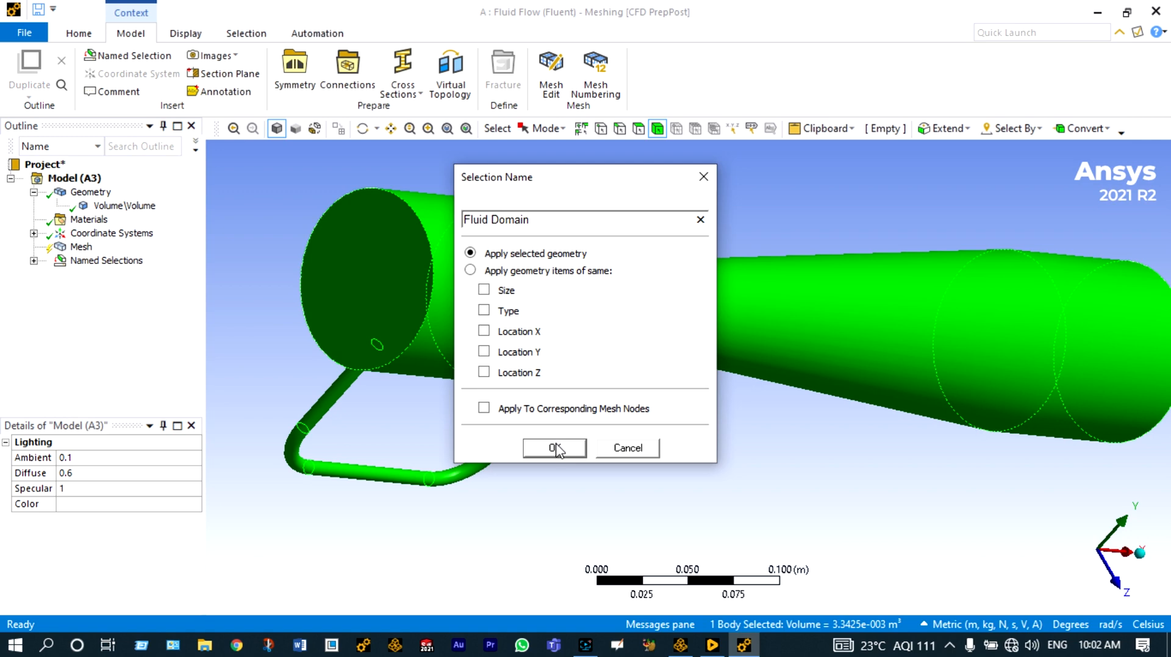
left_click(555, 447)
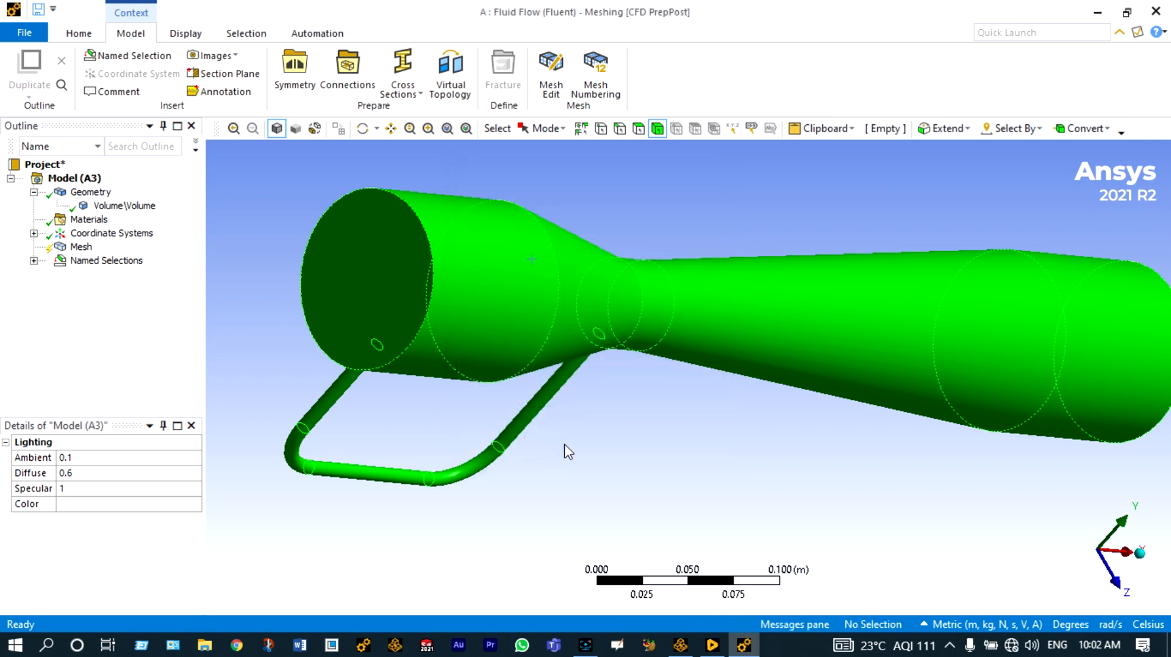
left_click(596, 454)
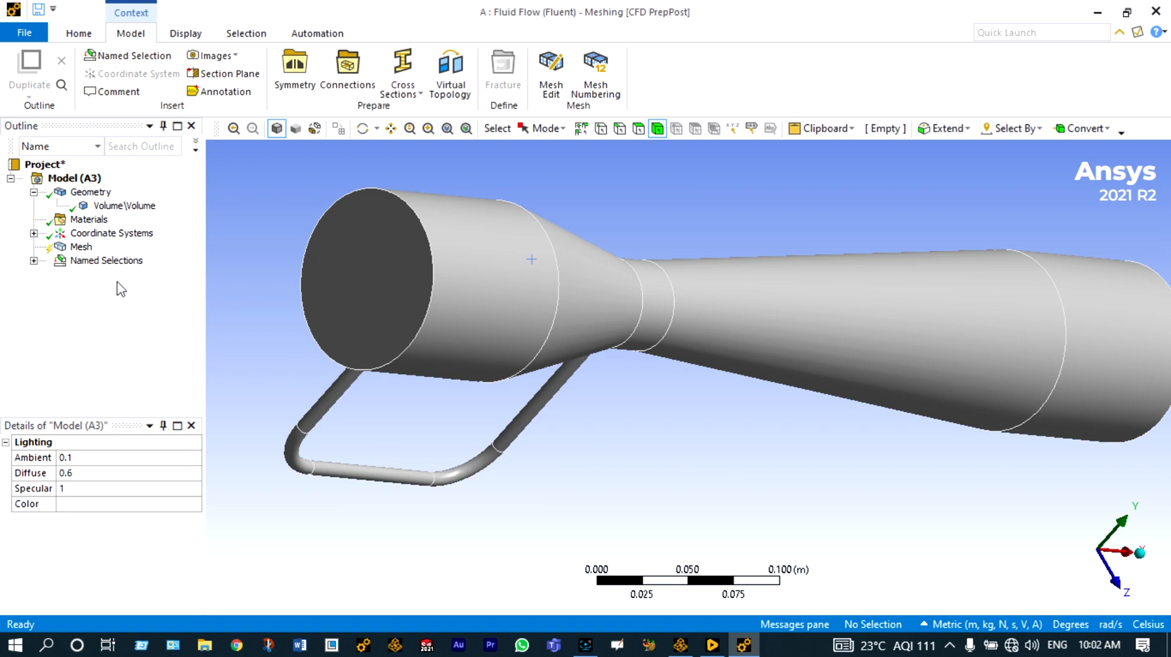
Step: Add a sizing control to the mesh and scope it to the whole fluid body
right_click(92, 251)
mouse_move(143, 268)
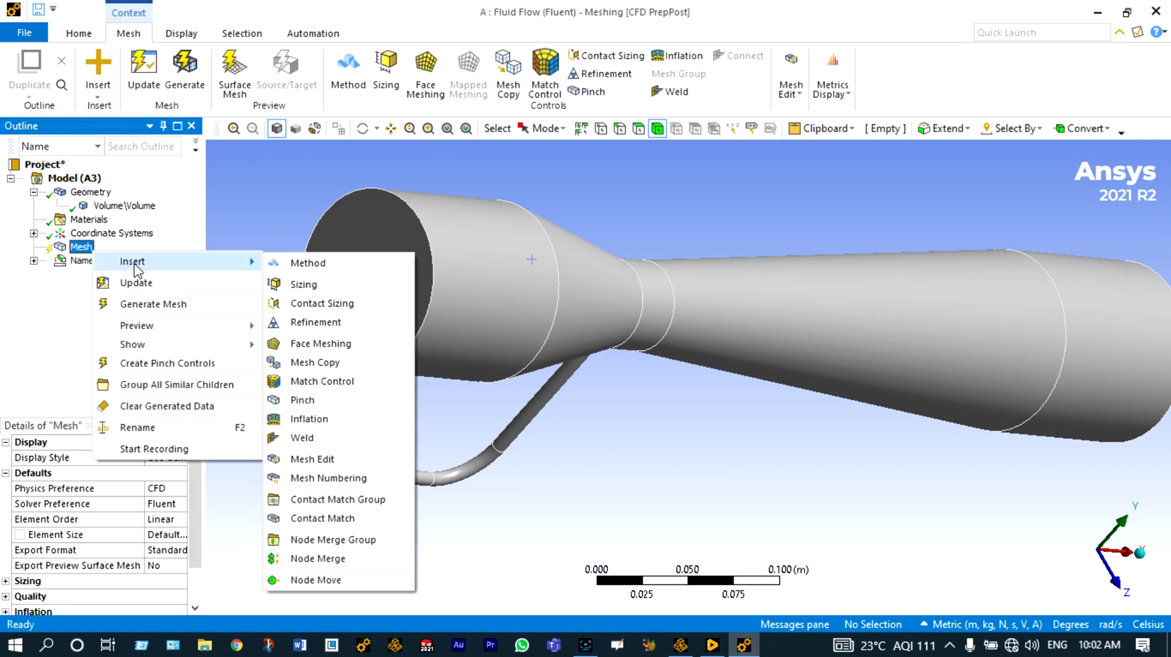
left_click(303, 285)
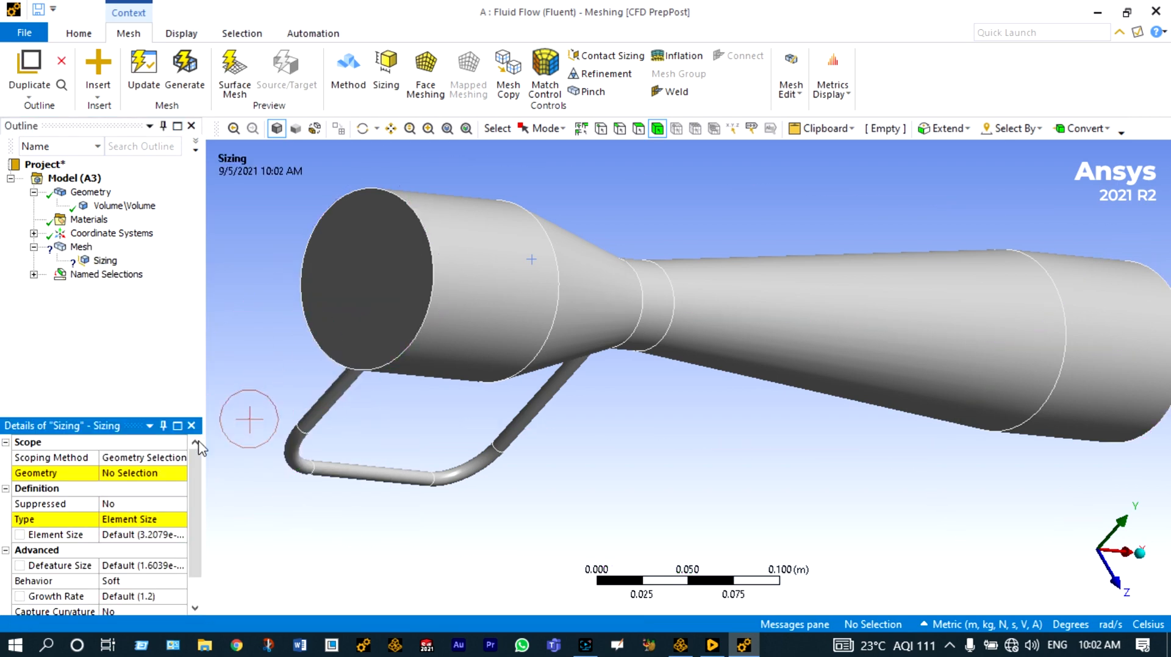
left_click(157, 474)
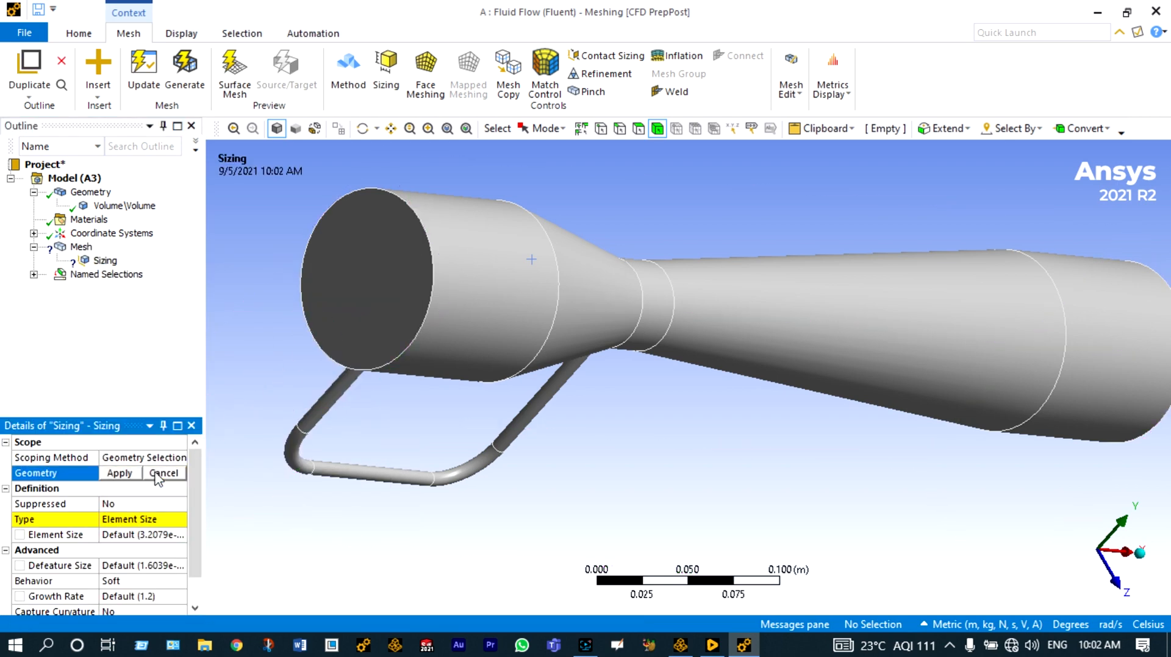
left_click(518, 269)
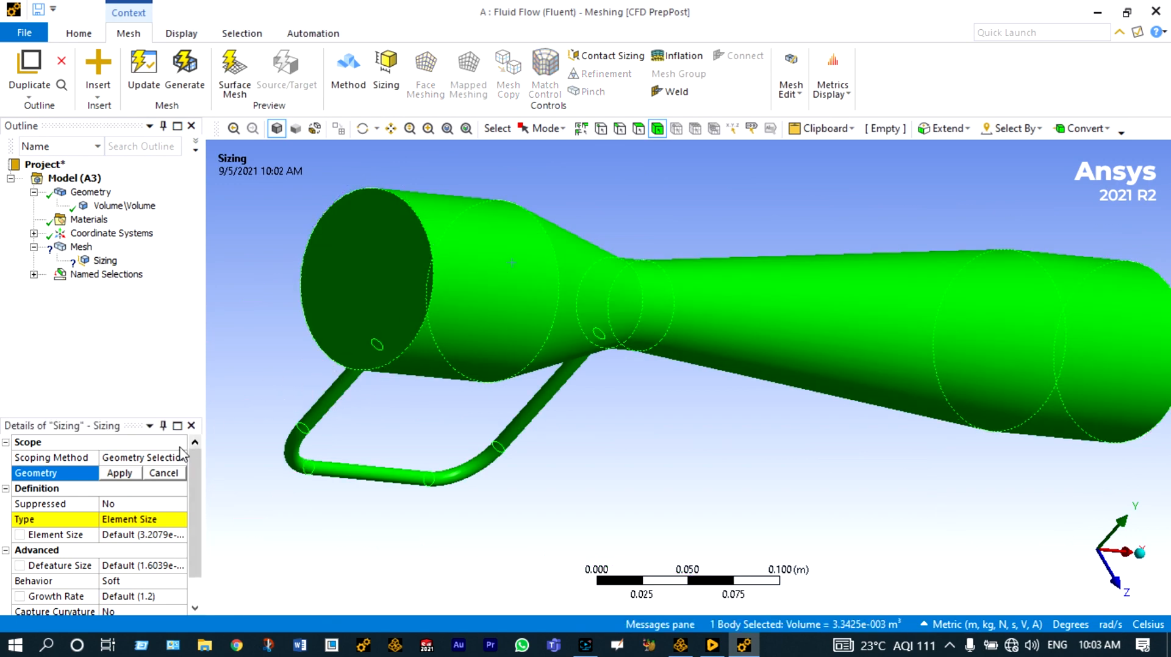
left_click(133, 474)
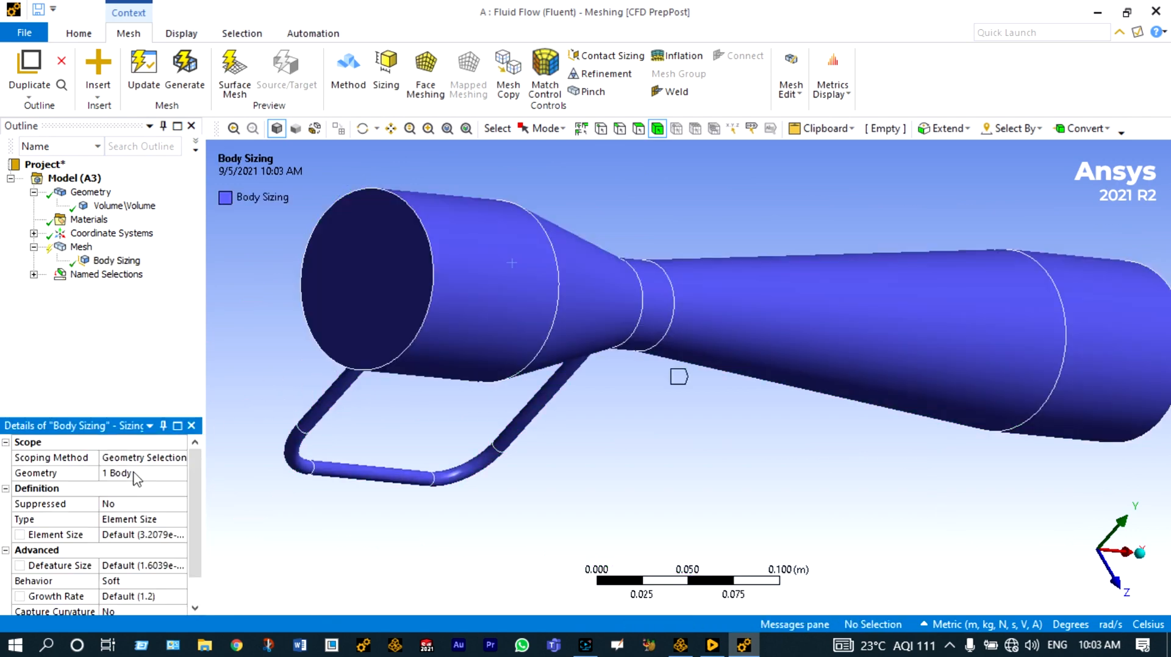
Step: Set the body sizing's element size to 0.005 m and its behavior to Hard
left_click(175, 536)
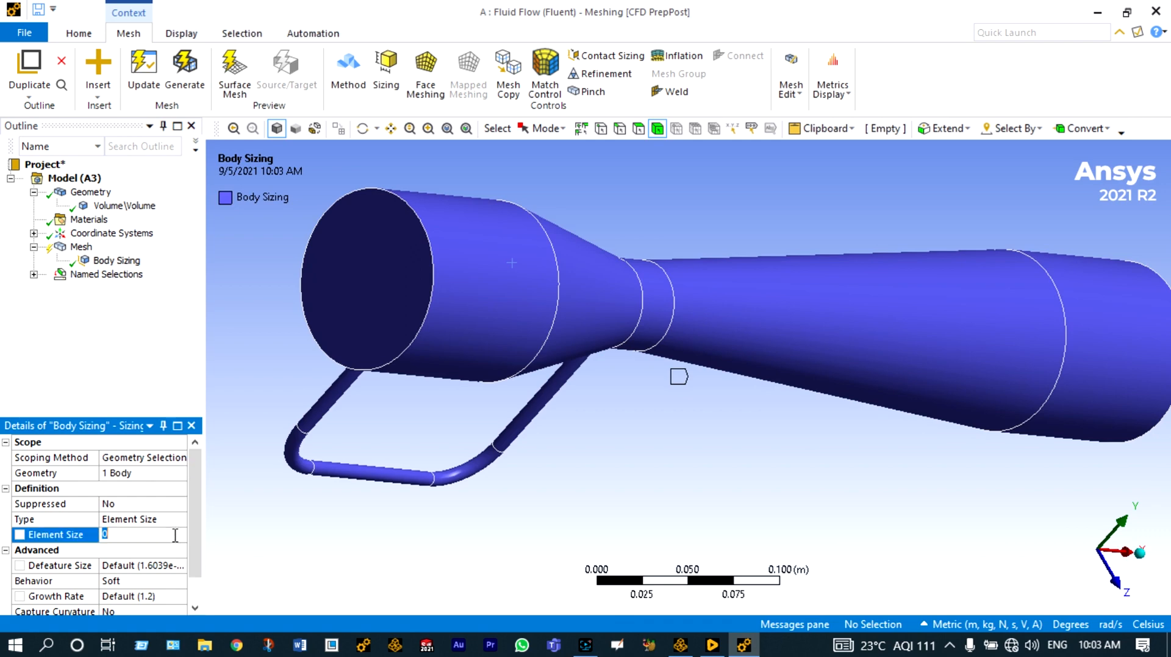
type("0.005")
key("Return")
left_click(137, 580)
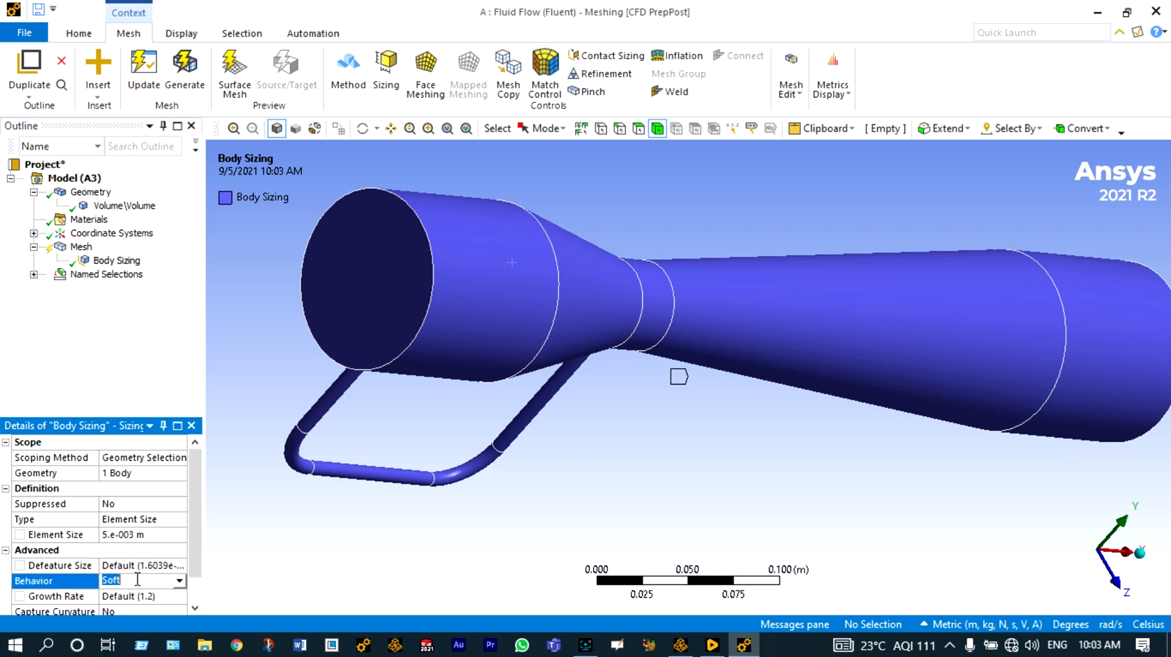
scroll(196, 574, "down", 1)
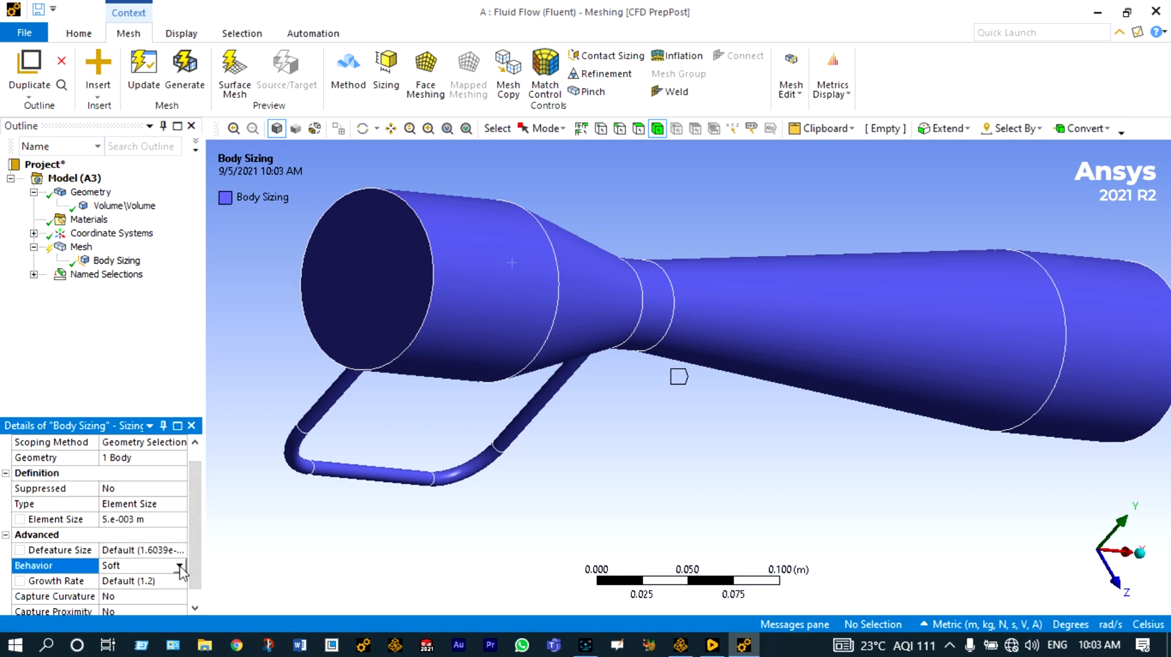
left_click(179, 566)
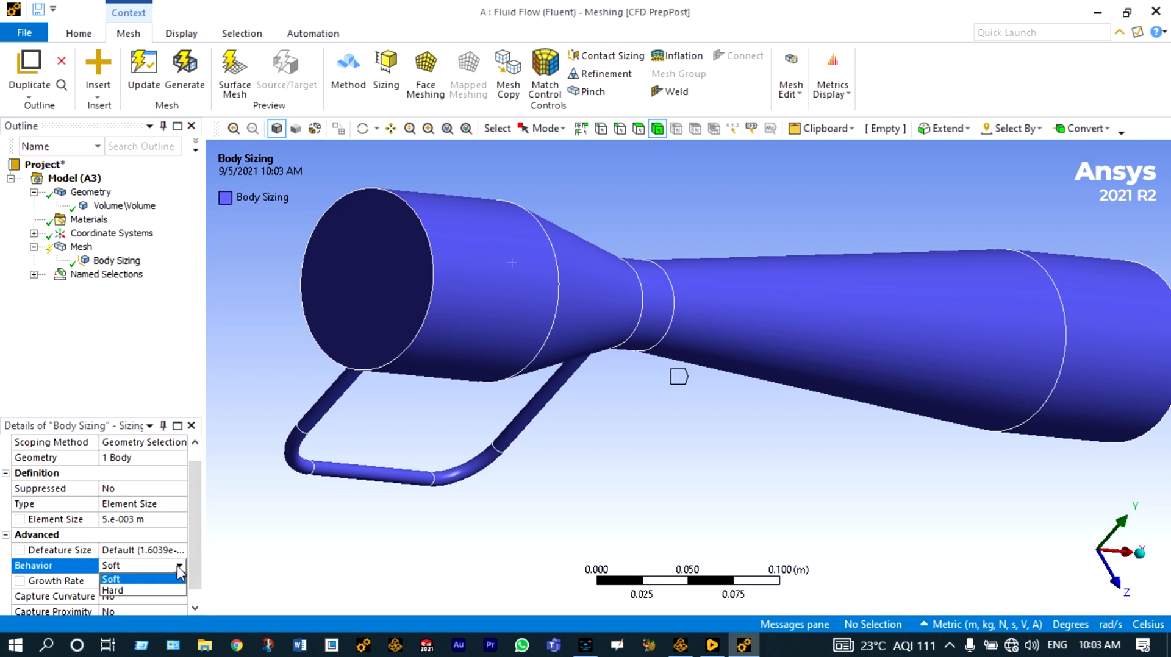
left_click(155, 592)
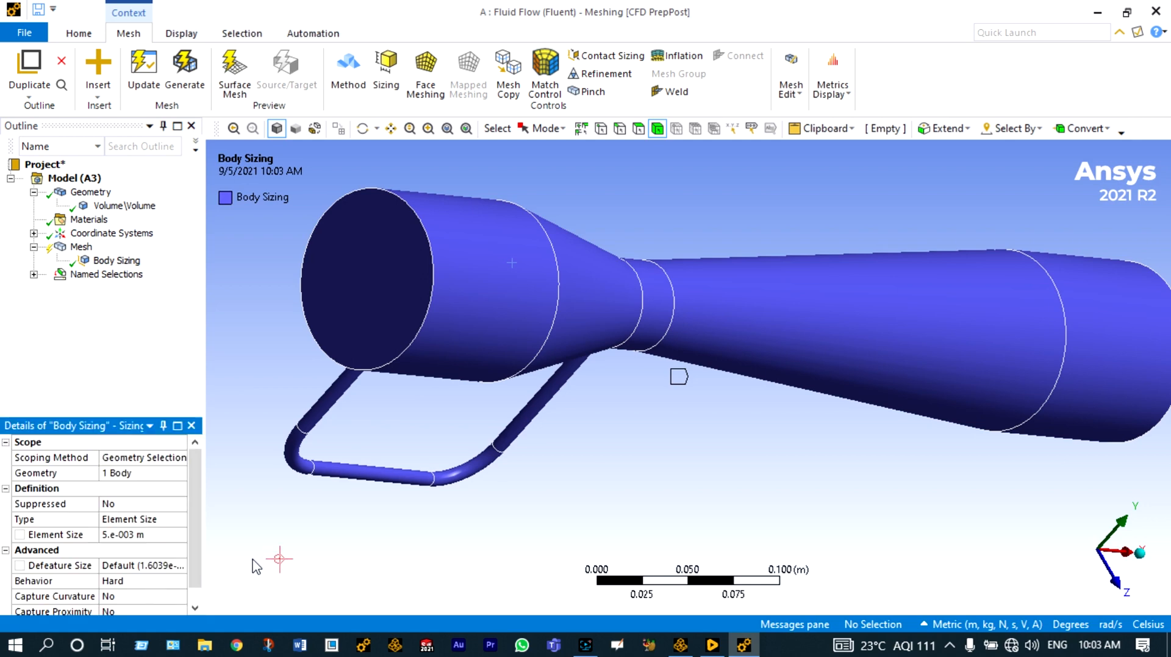
Step: Generate the mesh of the fluid body and update it for the Fluent setup
left_click(190, 81)
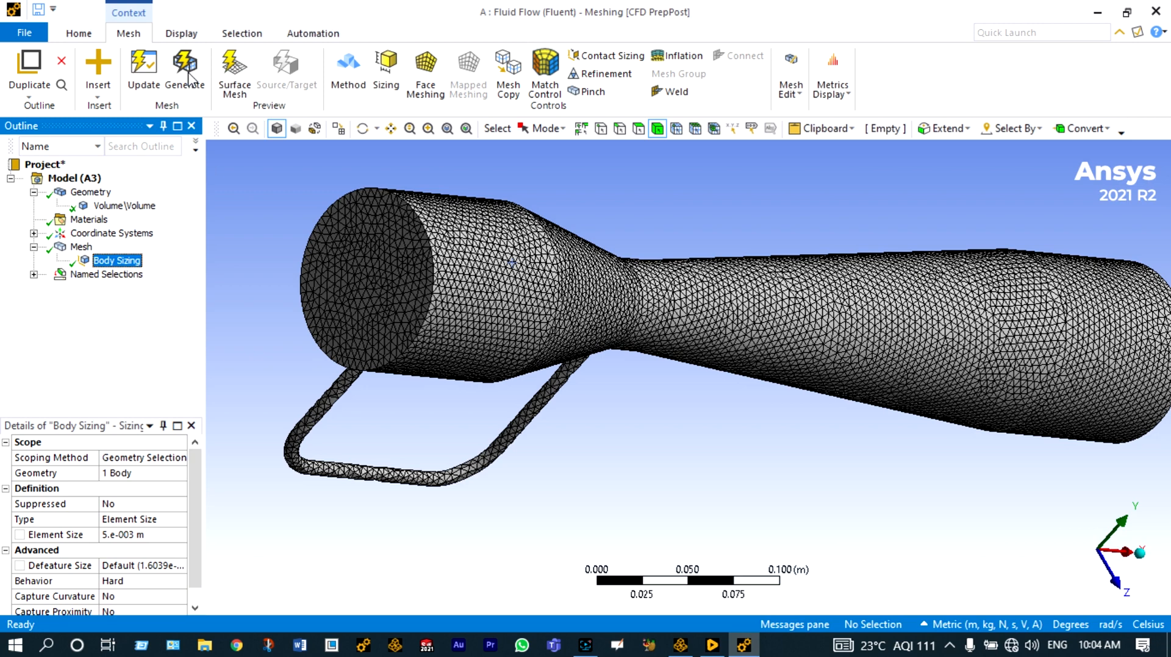
mouse_move(196, 495)
left_mouse_down()
mouse_move(196, 521)
mouse_move(195, 509)
left_mouse_up()
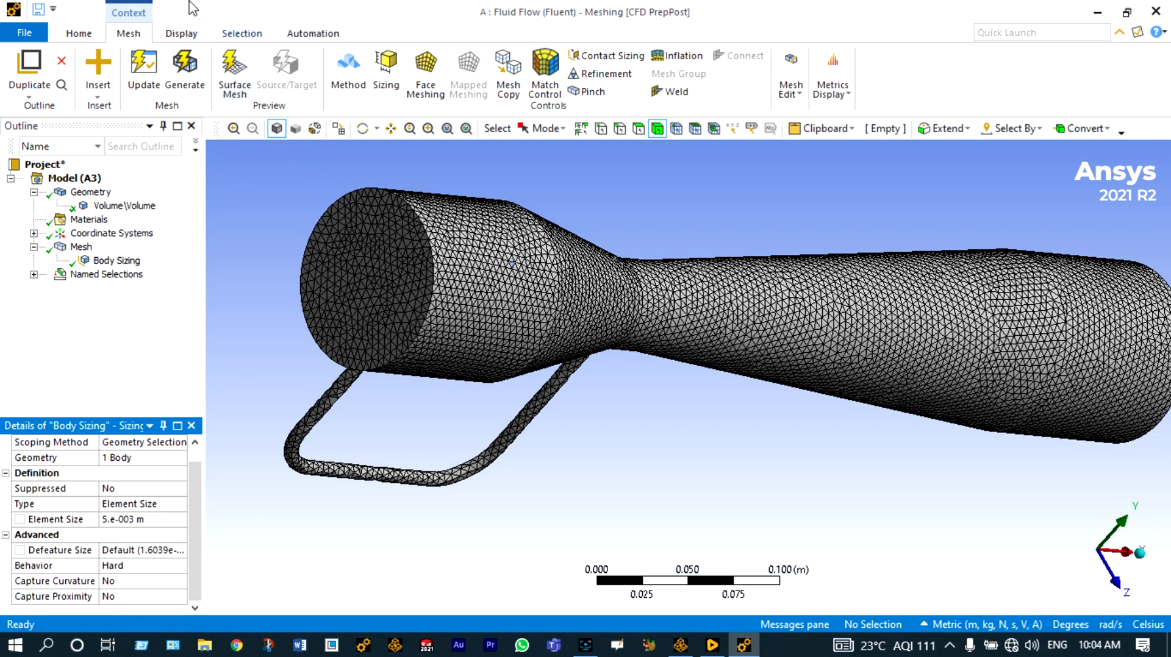
left_click(144, 68)
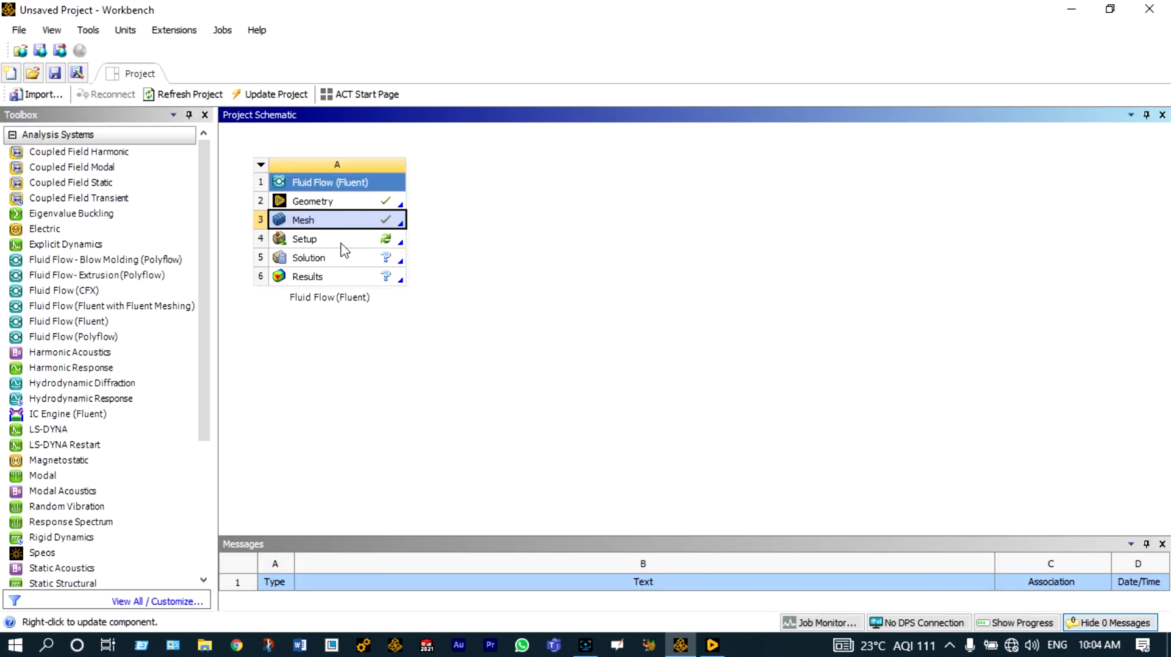
Step: Switch to Workbench, launch Fluent from the Setup cell with Double Precision enabled, and dismiss the Key Behavioral Changes notice
left_click(343, 247)
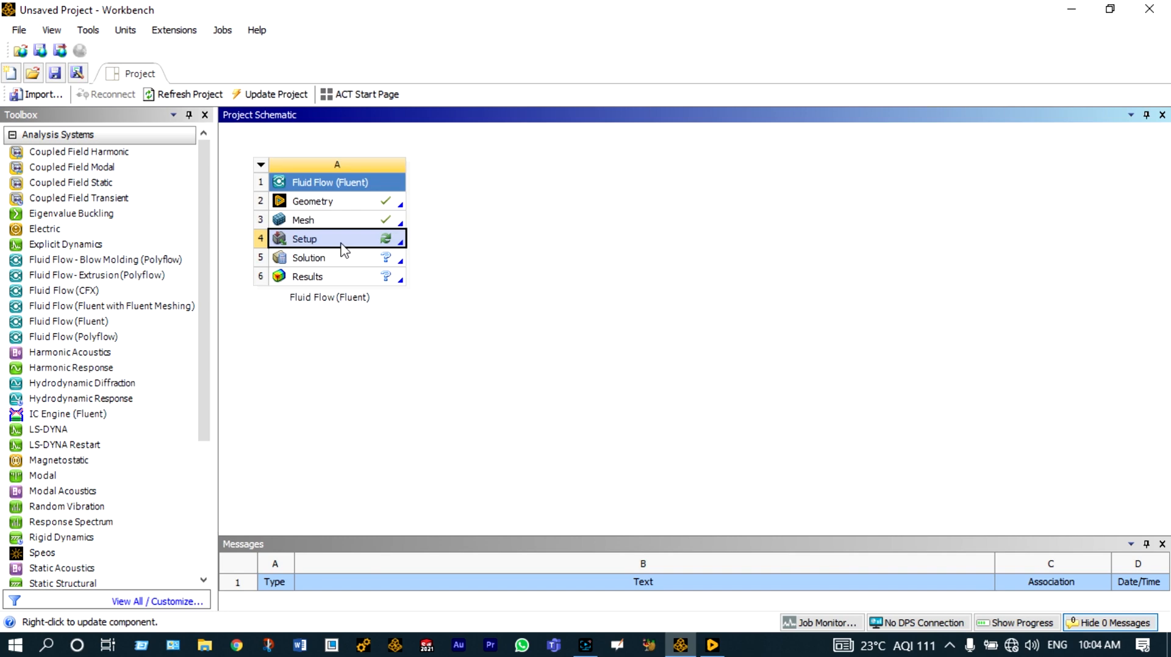
double_click(343, 247)
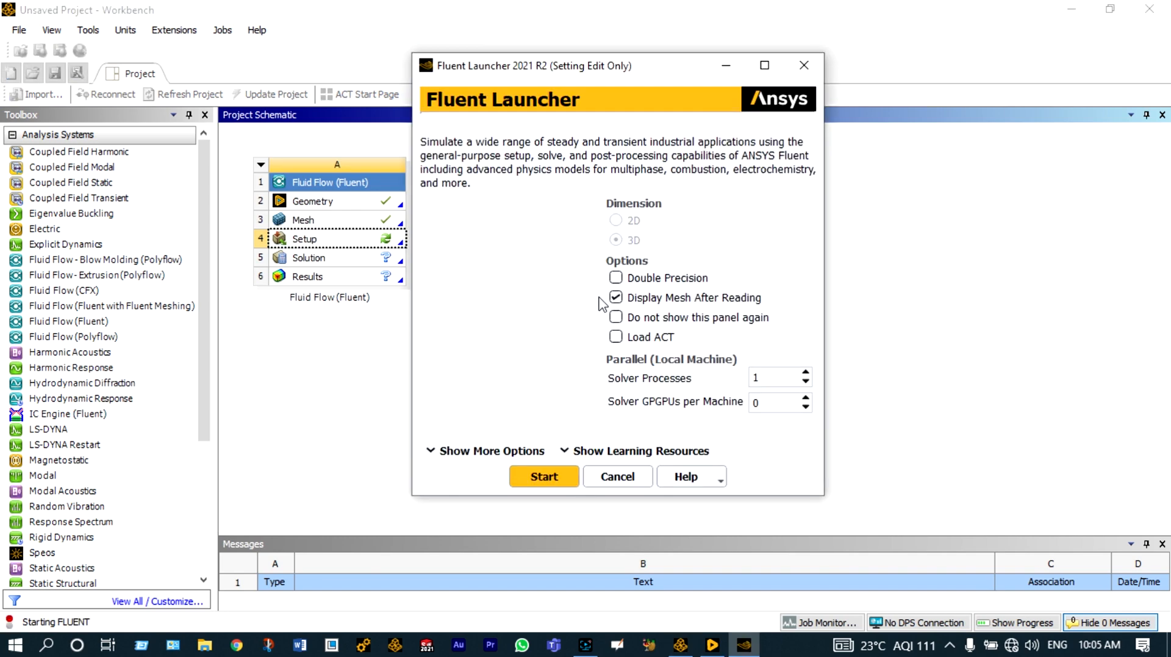
left_click(617, 280)
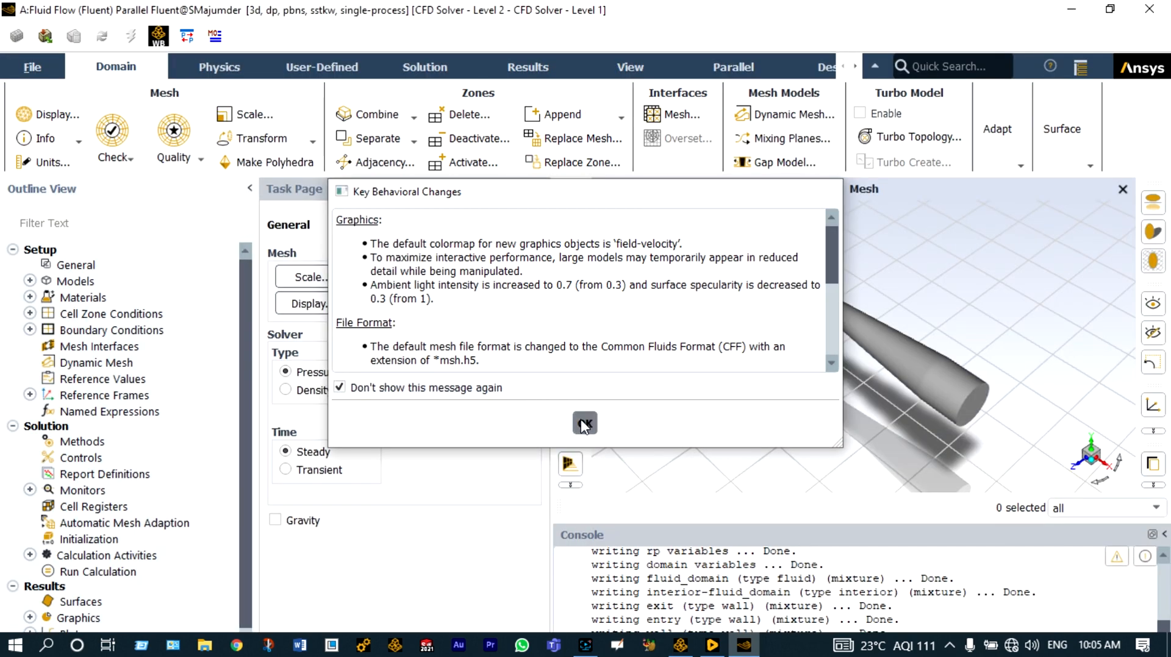
left_click(581, 421)
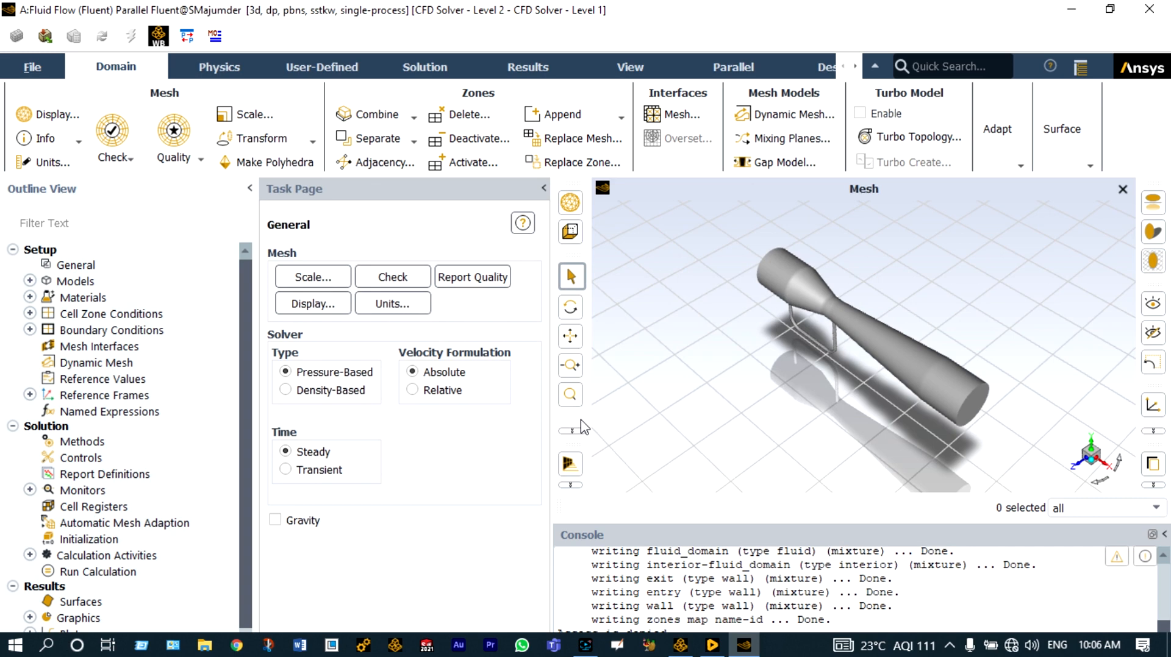
Step: Set the unit of the temperature quantity to C
left_click(395, 306)
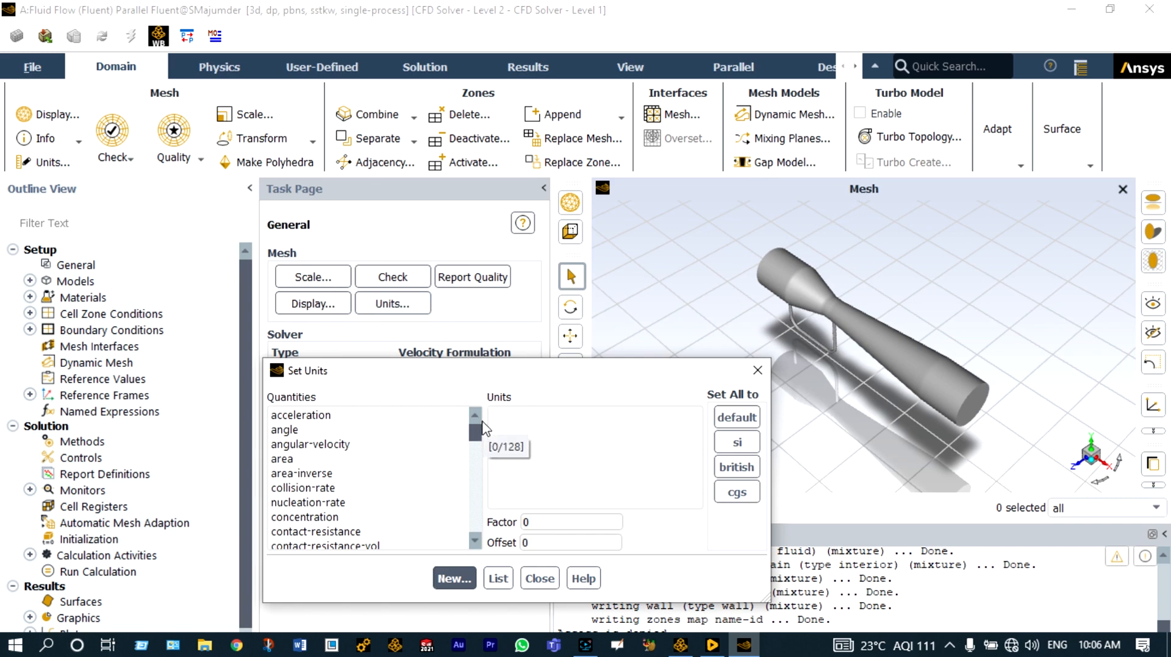
left_click_drag(475, 432, 475, 512)
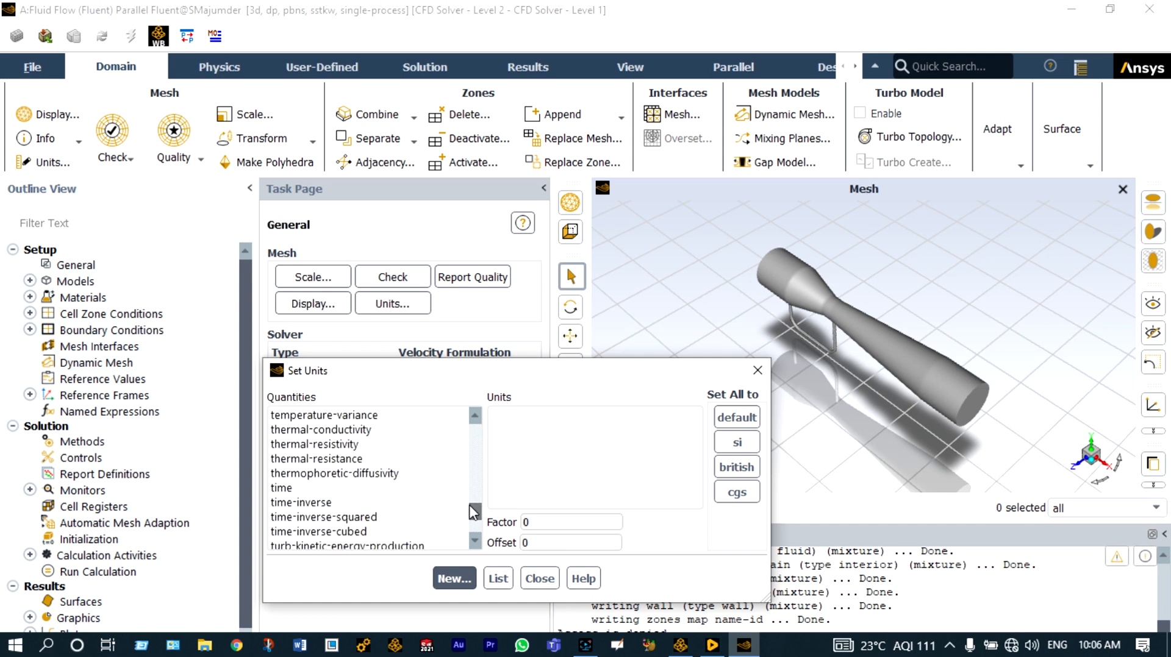
left_click_drag(473, 512, 477, 519)
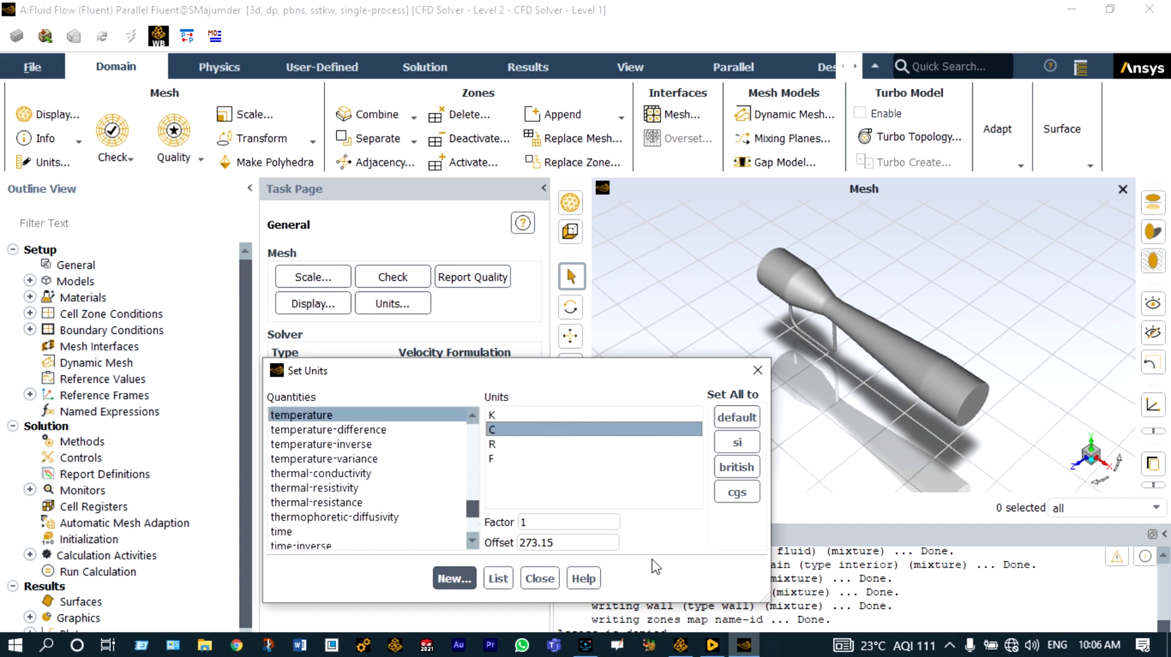
left_click(758, 370)
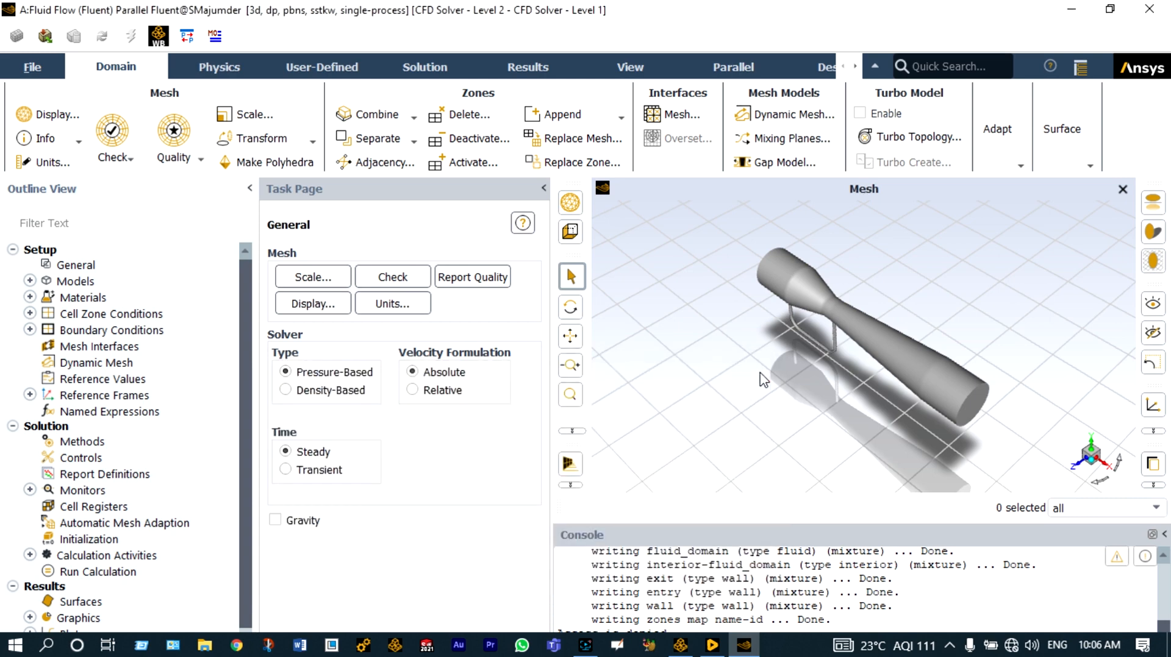
Step: Run the mesh check and report the mesh quality
left_click(398, 282)
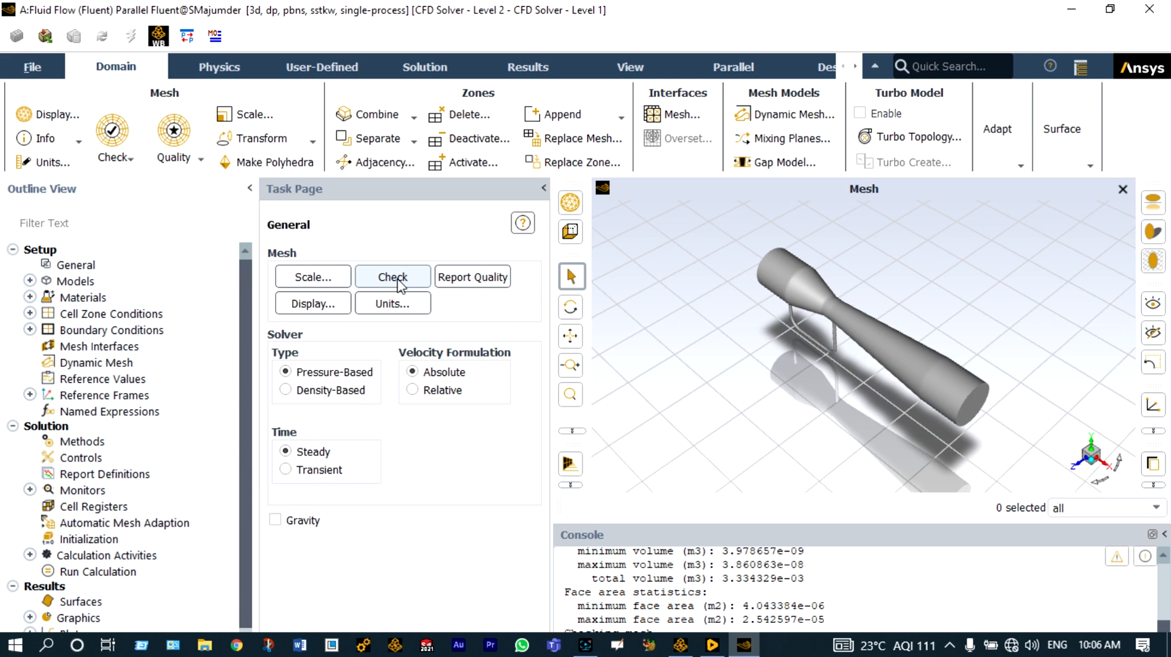
left_click(455, 281)
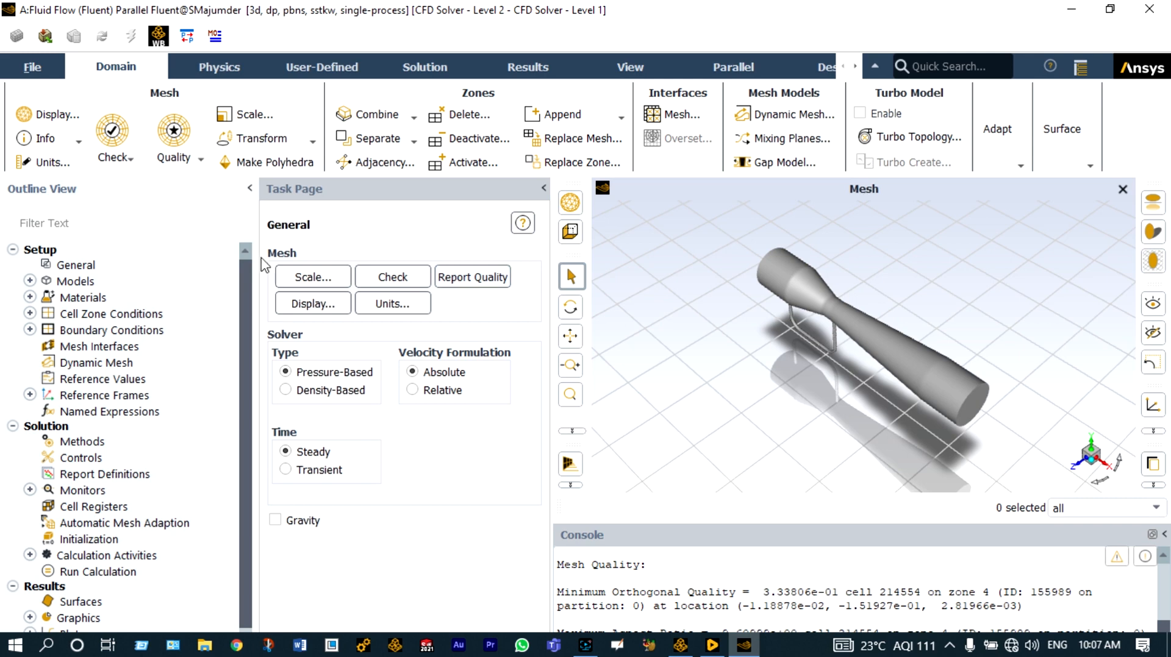
Step: Turn on the energy equation and set the viscous model to Laminar
left_click(29, 281)
double_click(108, 315)
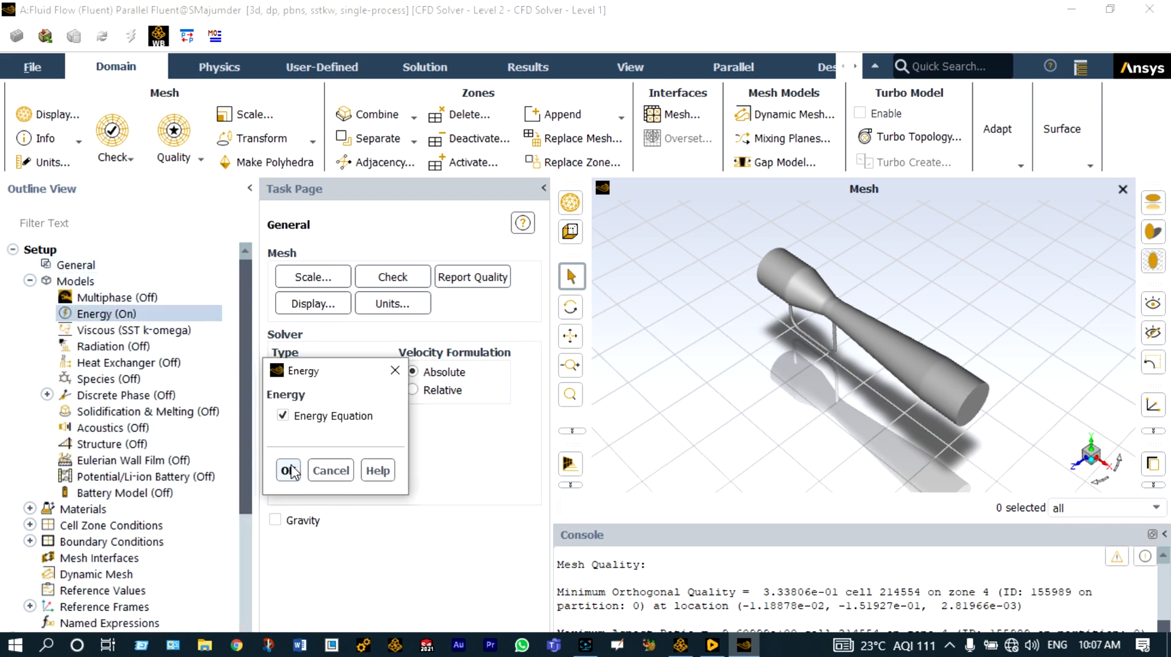
left_click(289, 468)
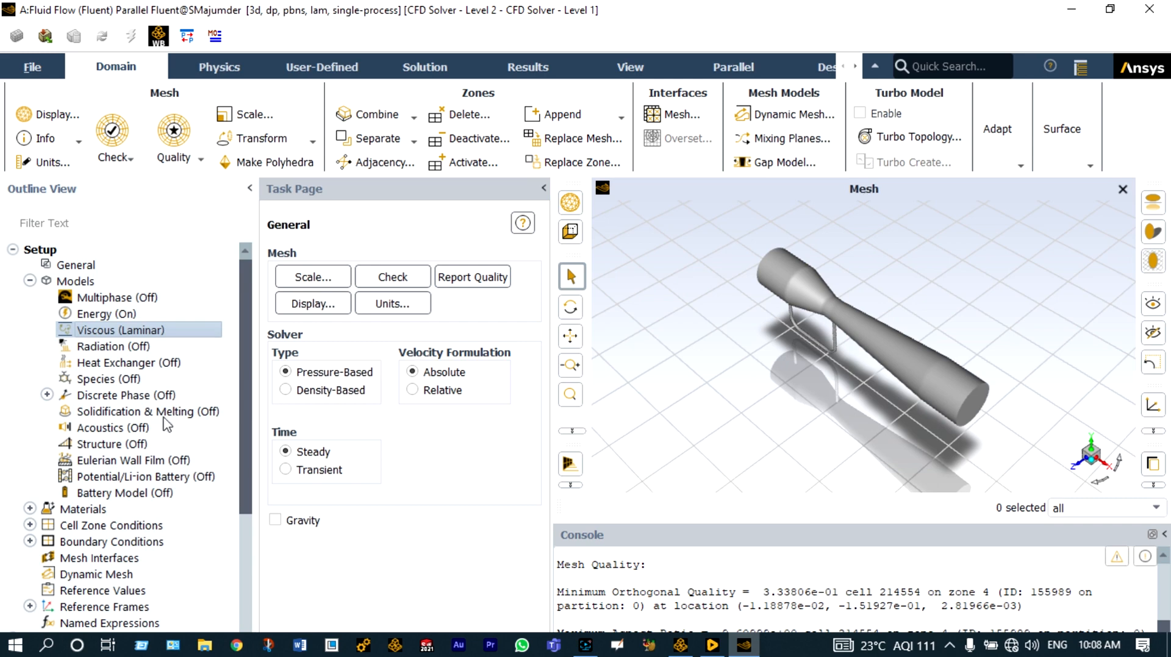
Step: Copy water-liquid (h2o<l>) from the Fluent database into the case's fluid materials
left_click(30, 509)
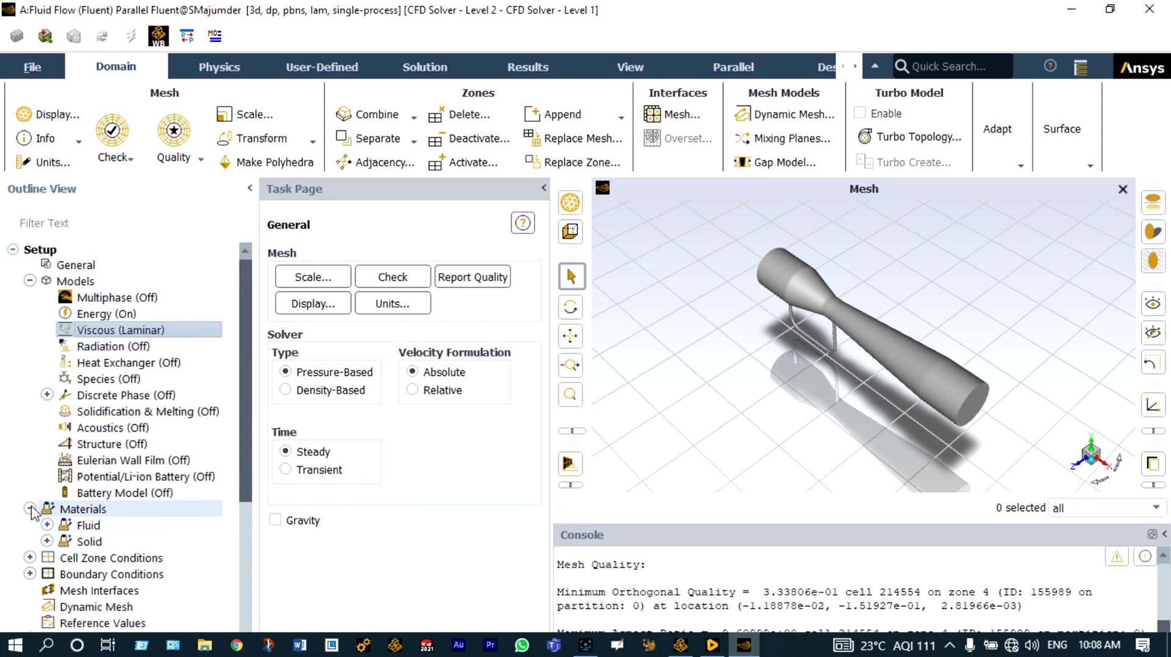
double_click(85, 526)
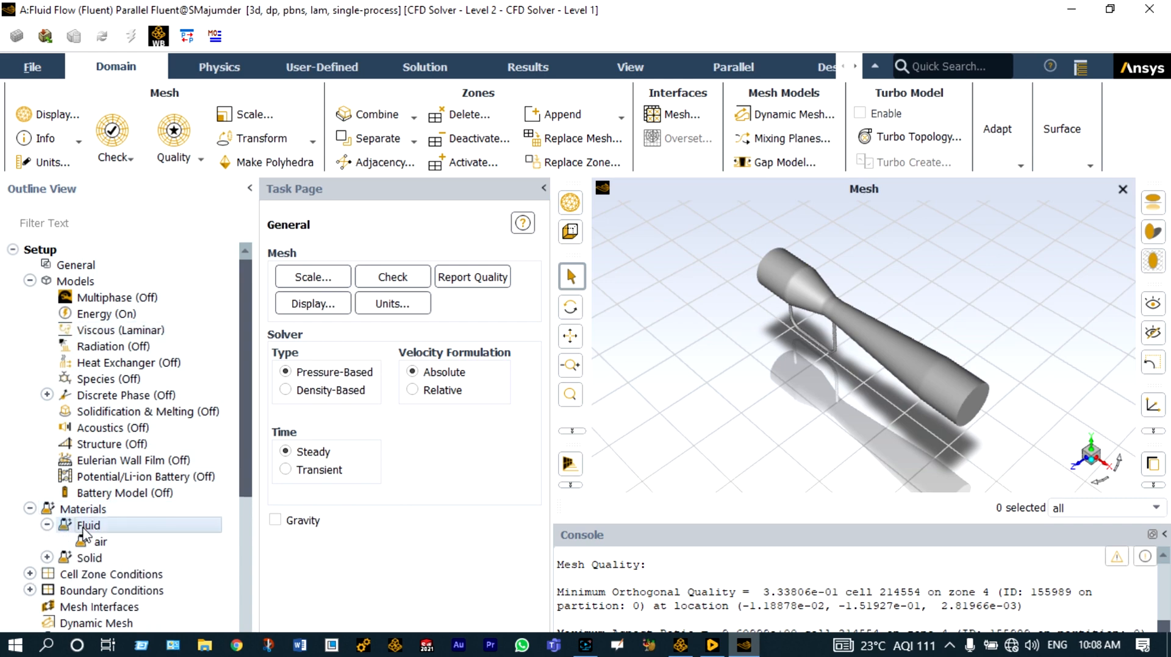
left_click(100, 543)
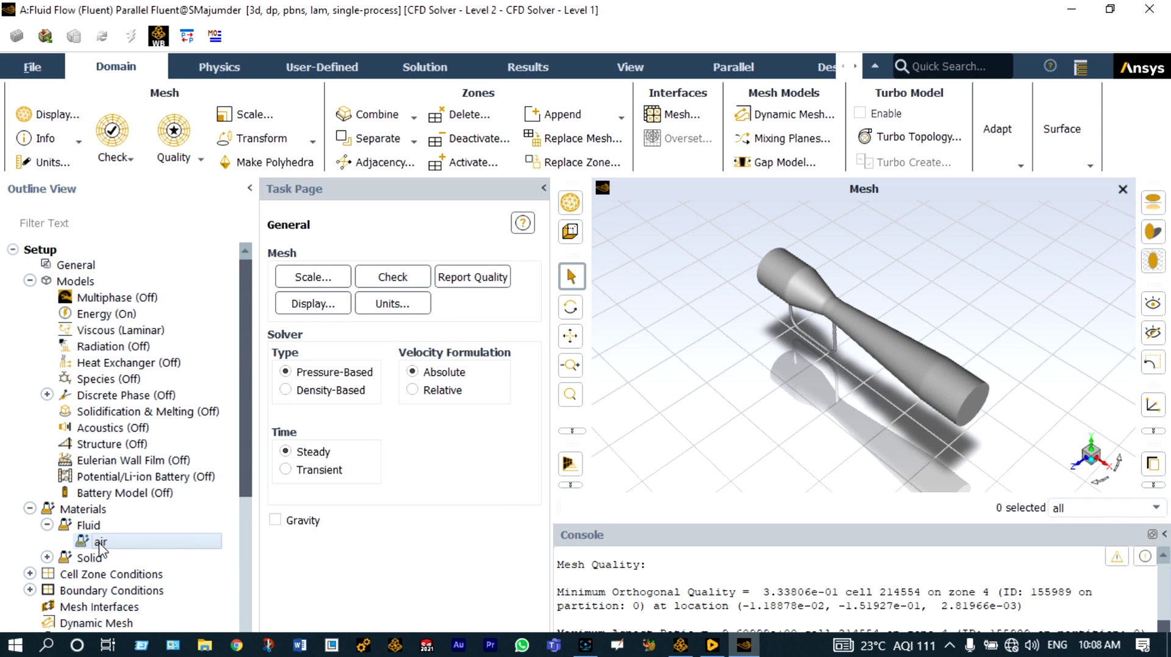
double_click(100, 544)
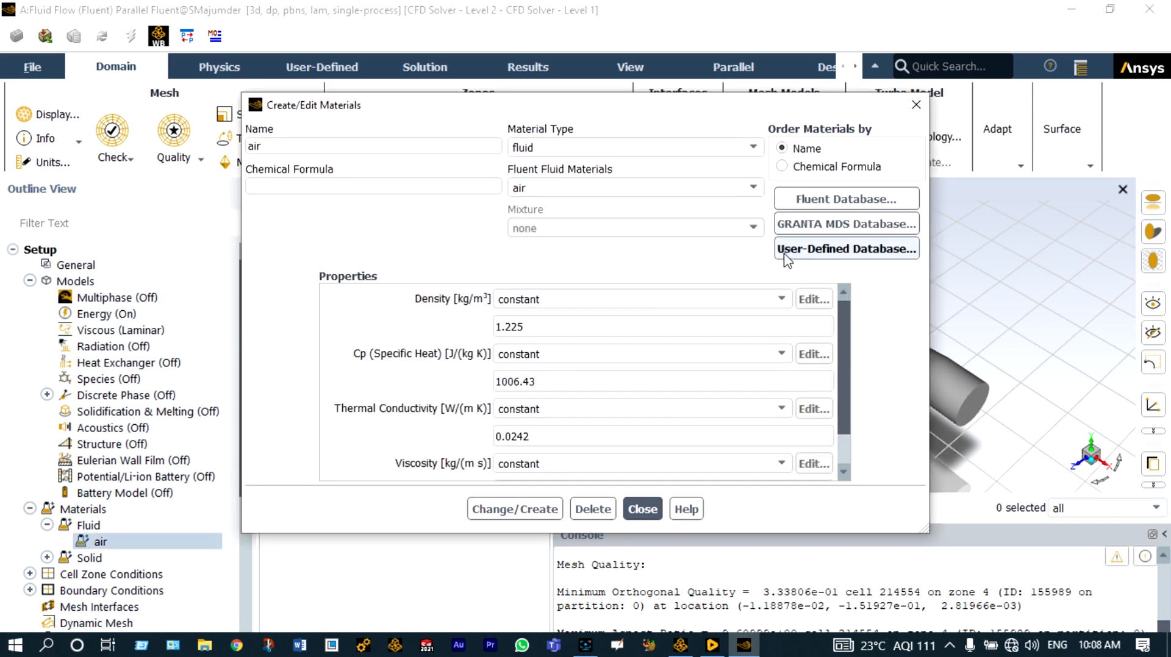
left_click(828, 207)
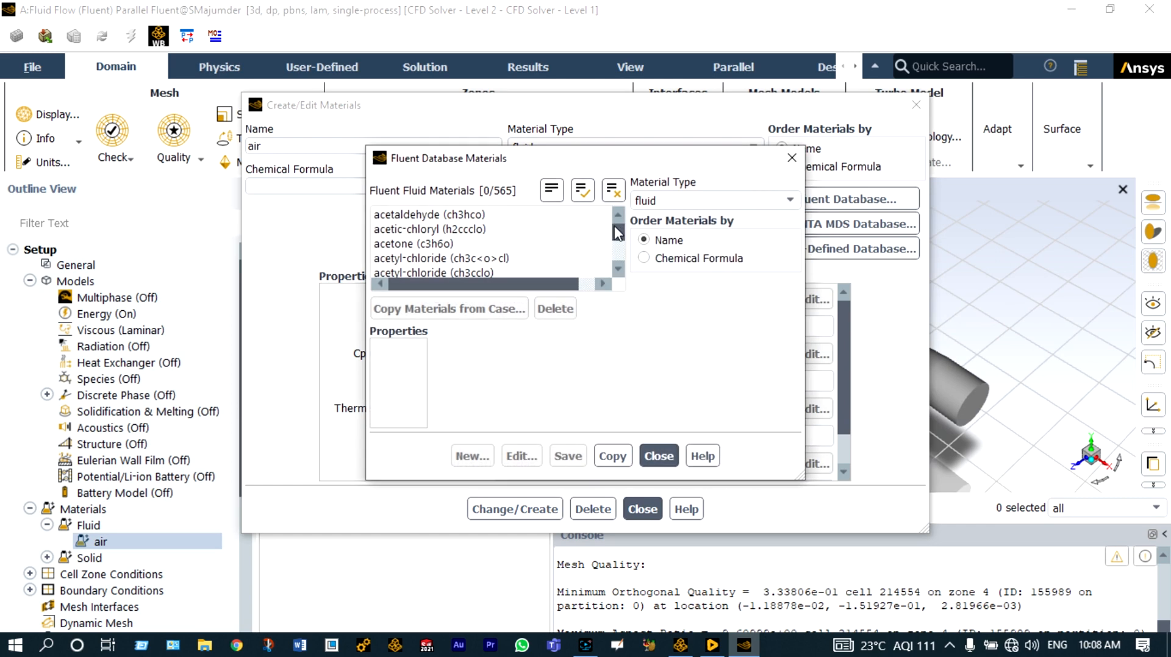
left_click_drag(618, 234, 619, 257)
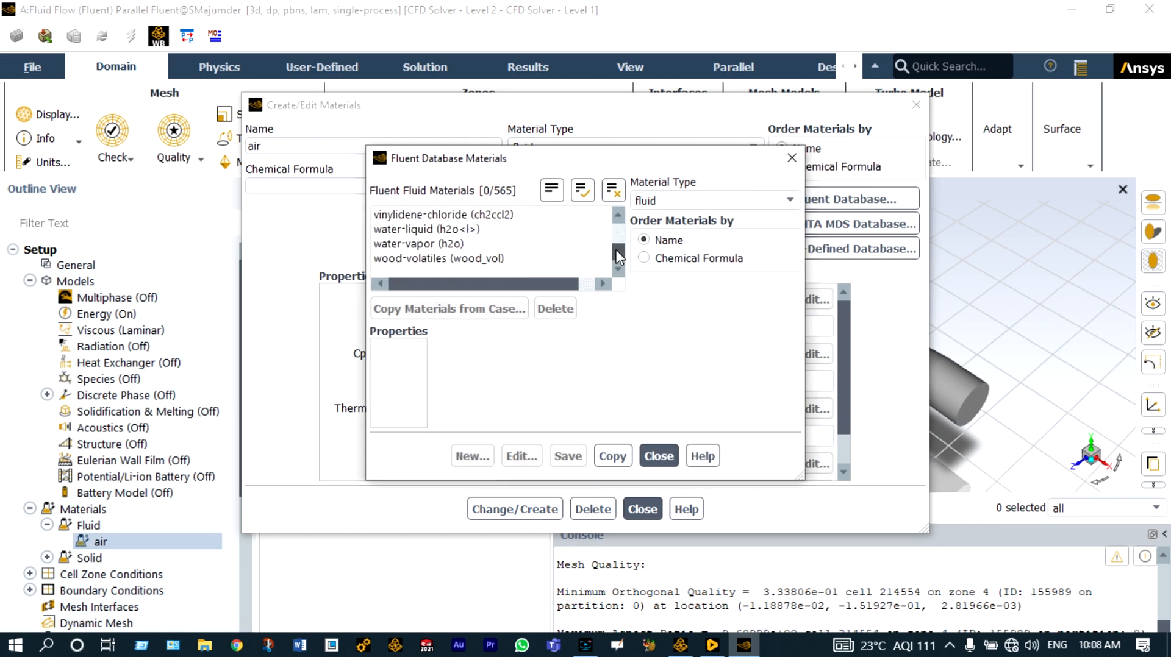
left_click(427, 230)
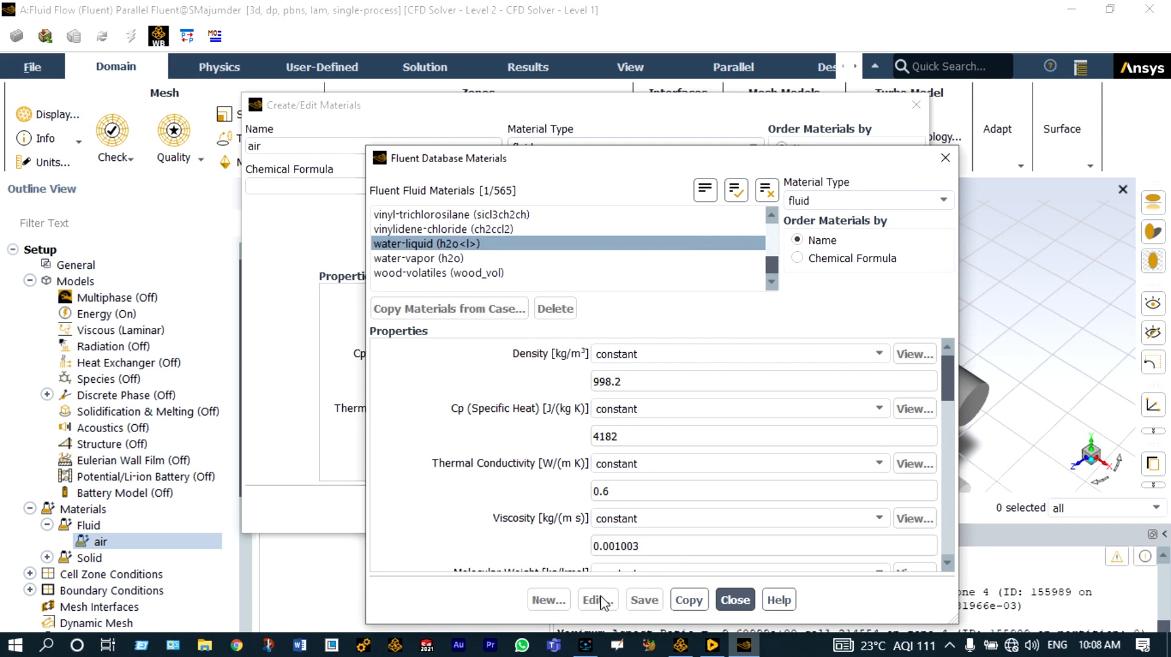
left_click(688, 600)
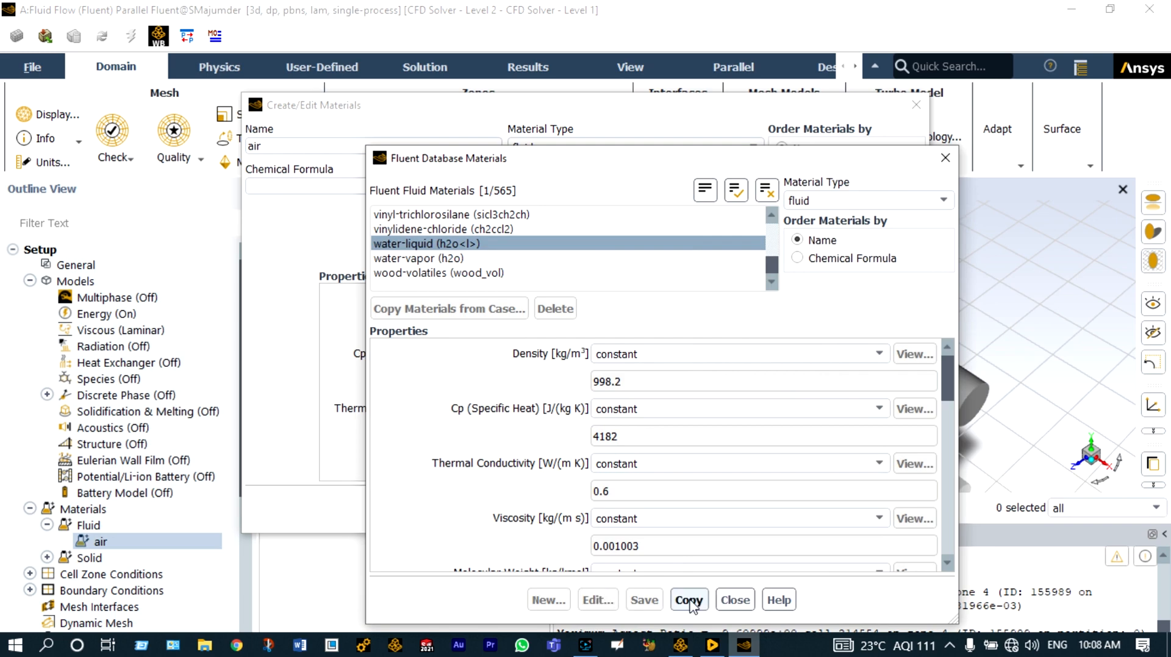
left_click(736, 601)
left_click(650, 517)
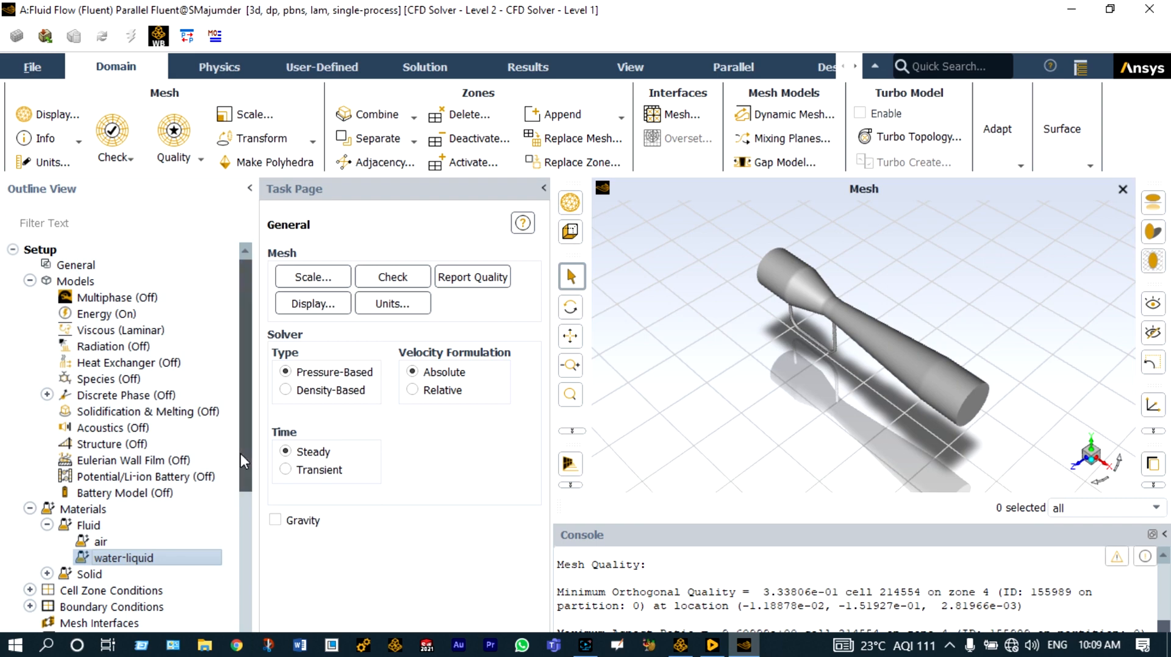
Step: Assign water-liquid as the material of the fluid_domain cell zone
left_click_drag(240, 453, 242, 475)
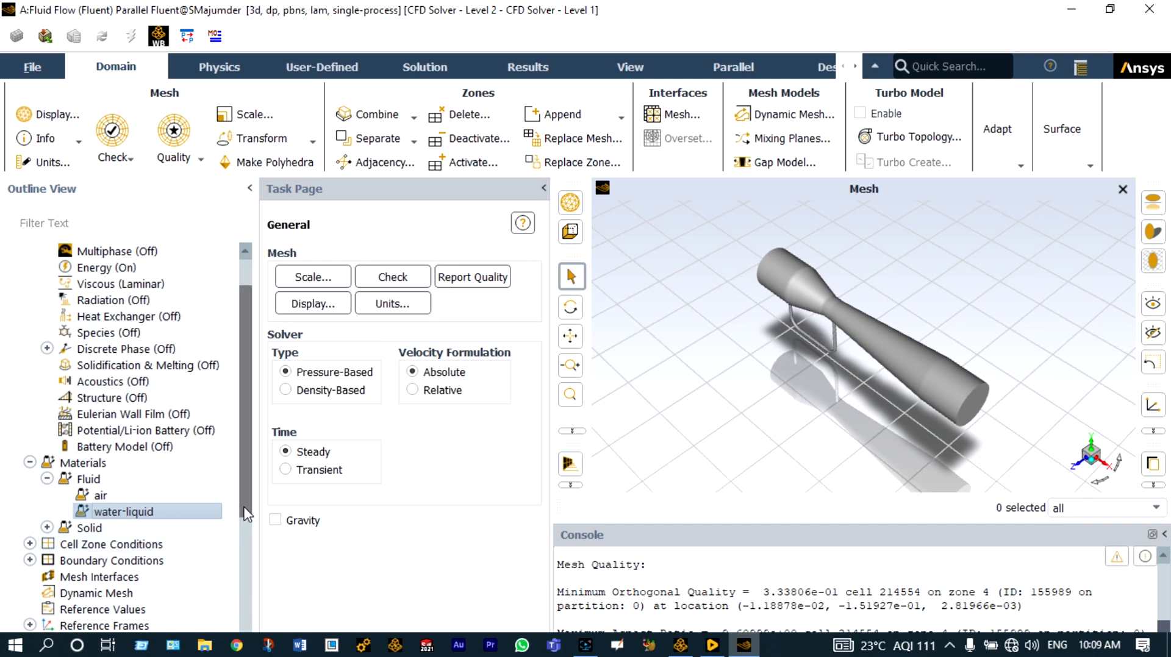
left_click_drag(247, 517, 246, 541)
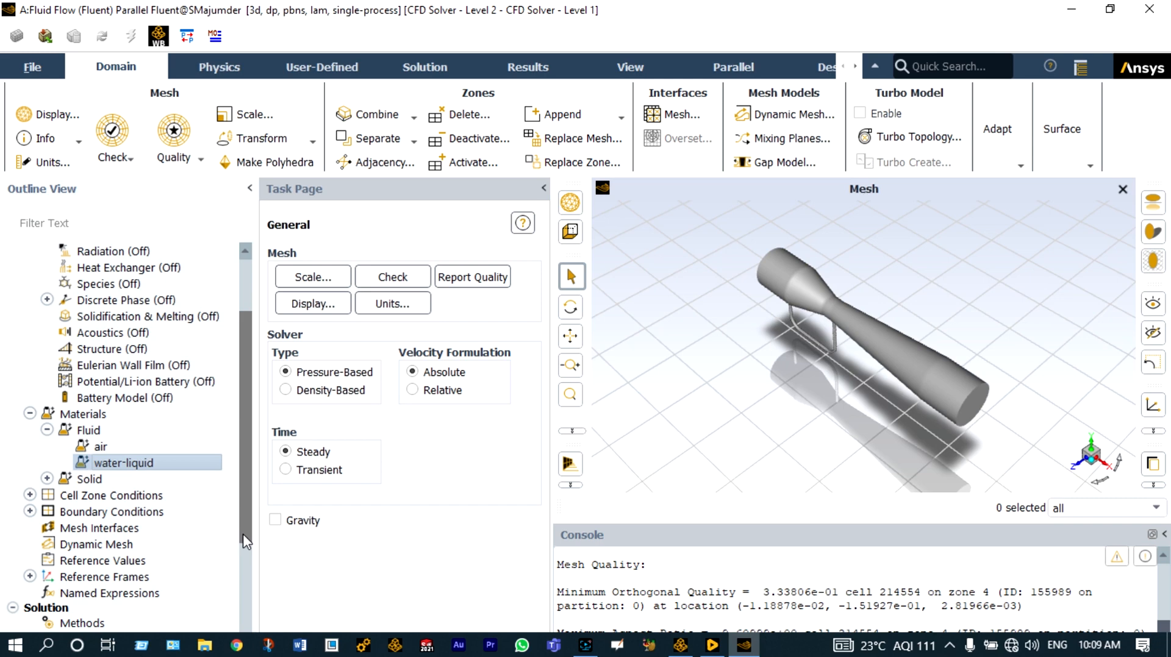
left_click(30, 495)
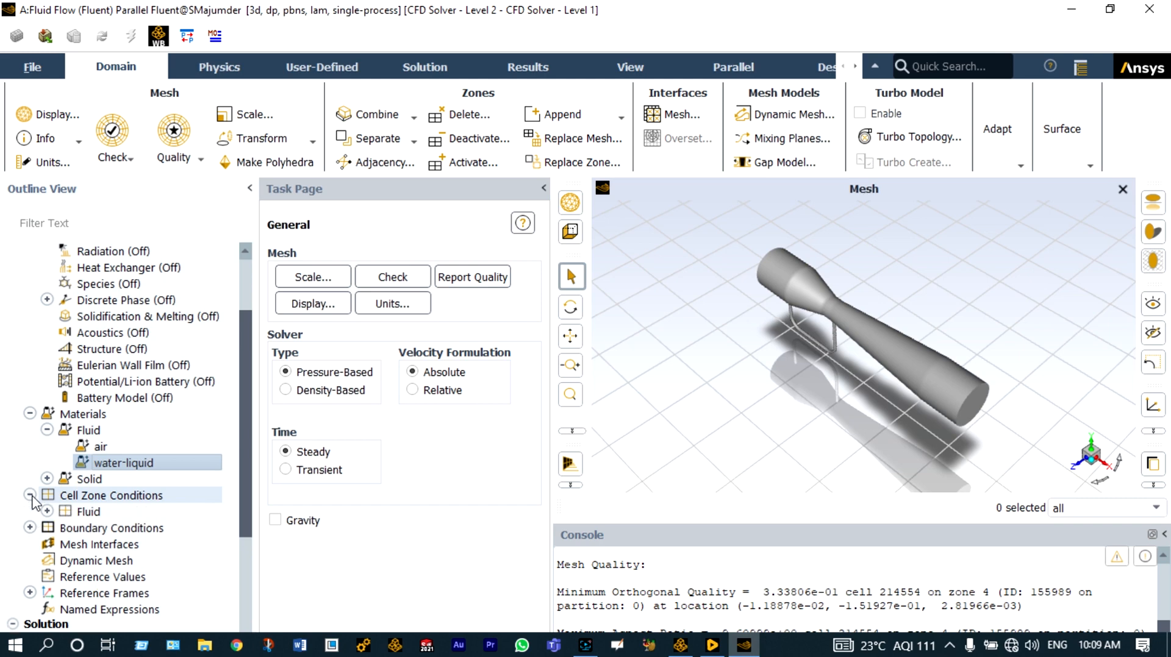
double_click(90, 498)
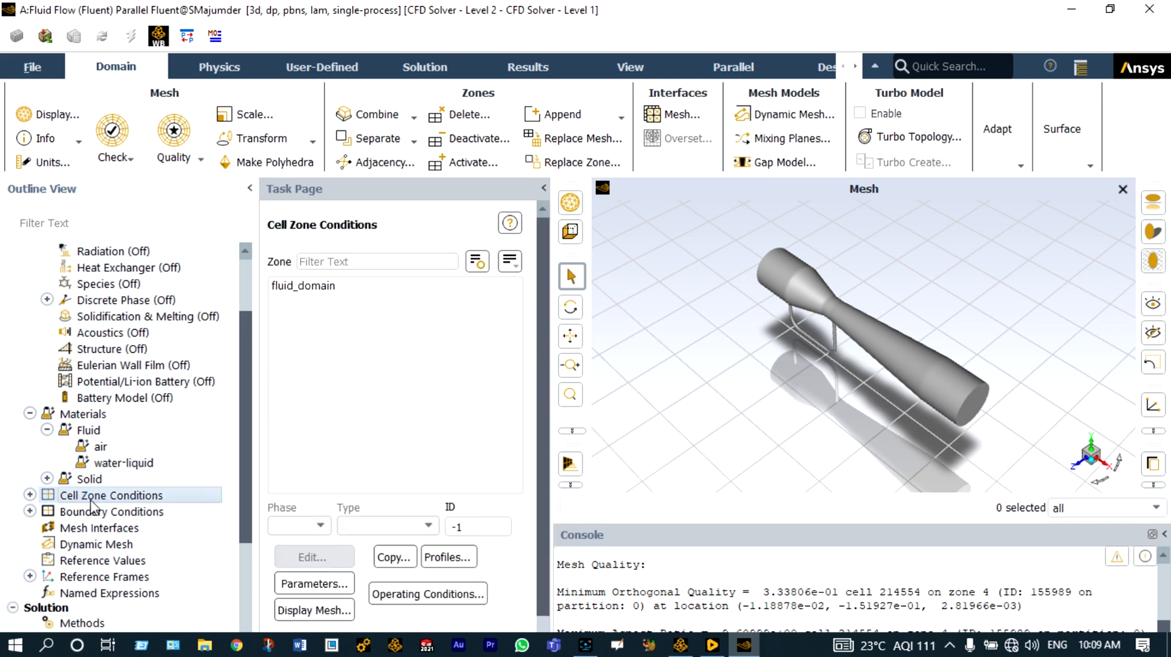
left_click(321, 289)
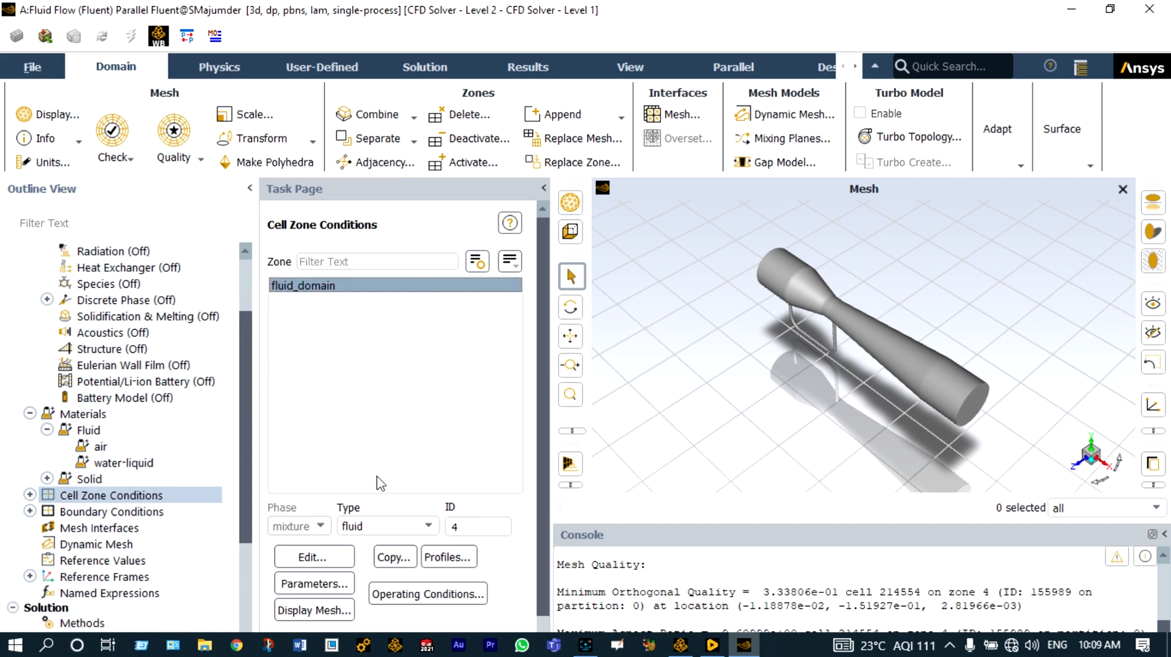
left_click(325, 557)
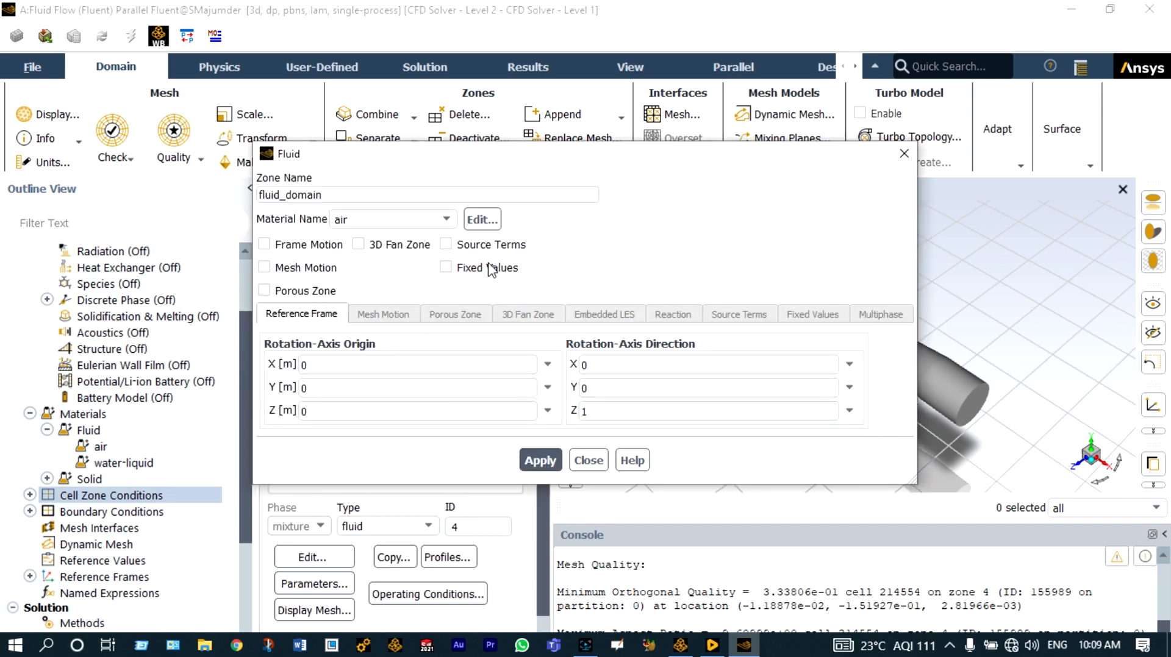
left_click(447, 219)
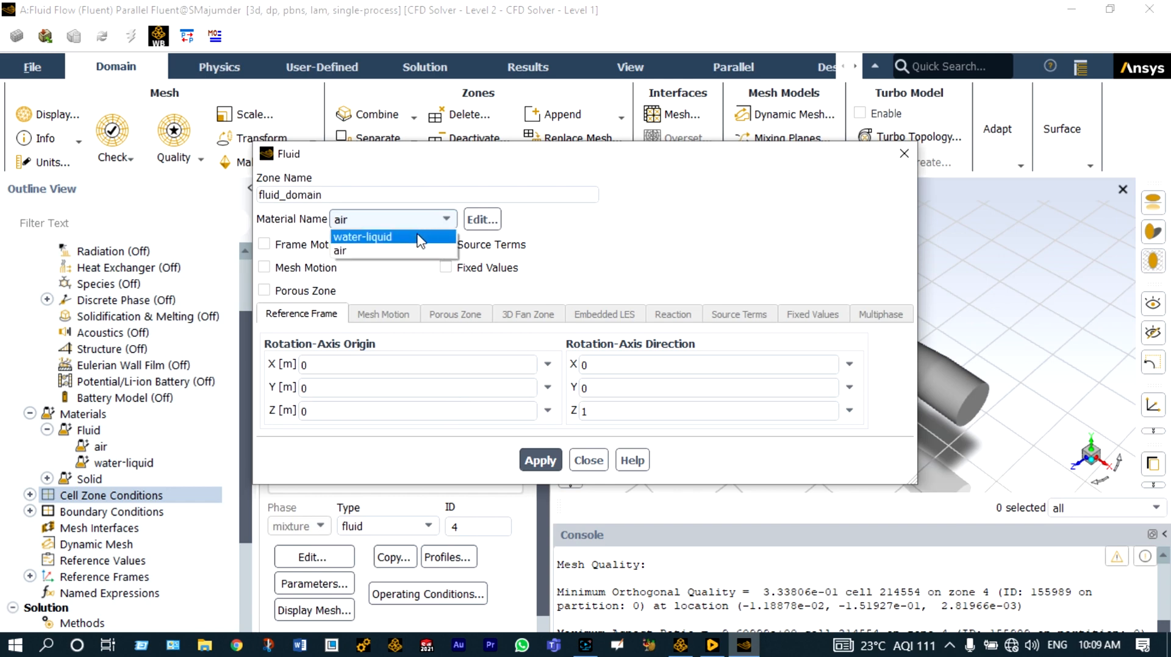
left_click(418, 237)
left_click(540, 460)
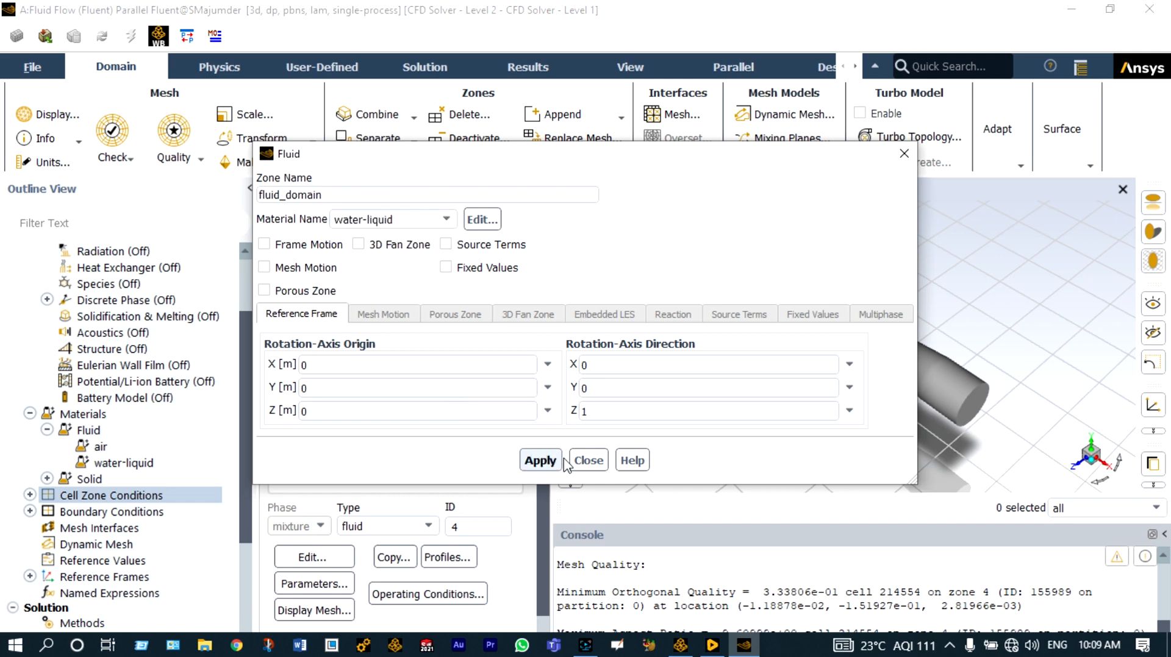
left_click(587, 463)
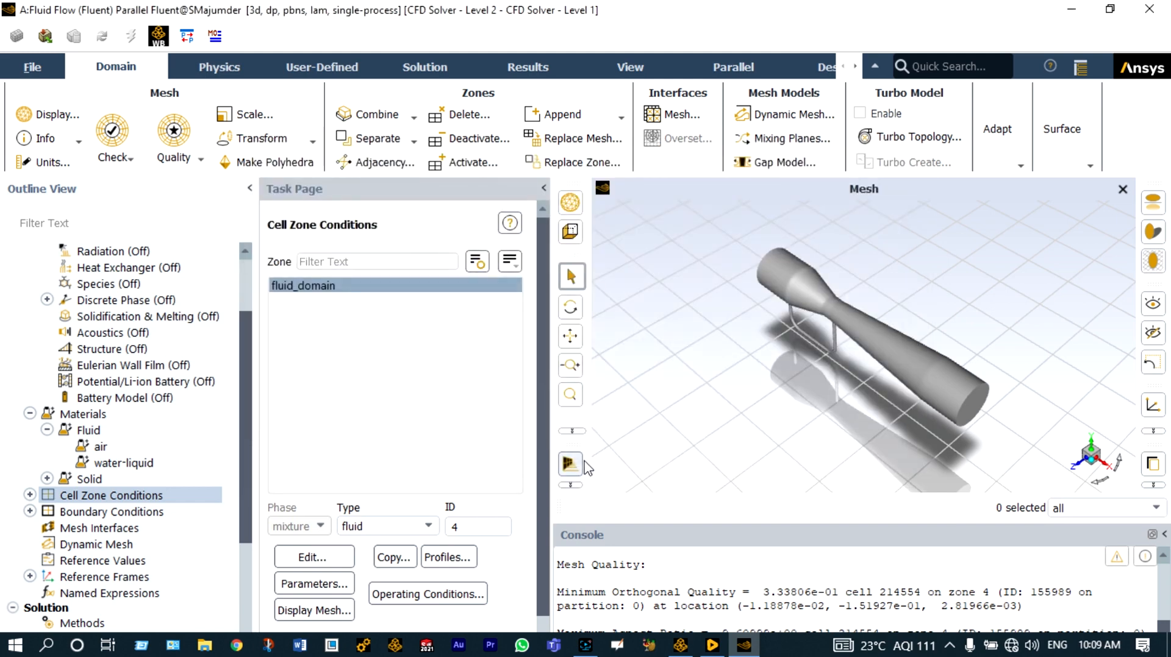
Step: Change the boundary type of the entry zone to velocity-inlet
scroll(252, 467, "down", 1)
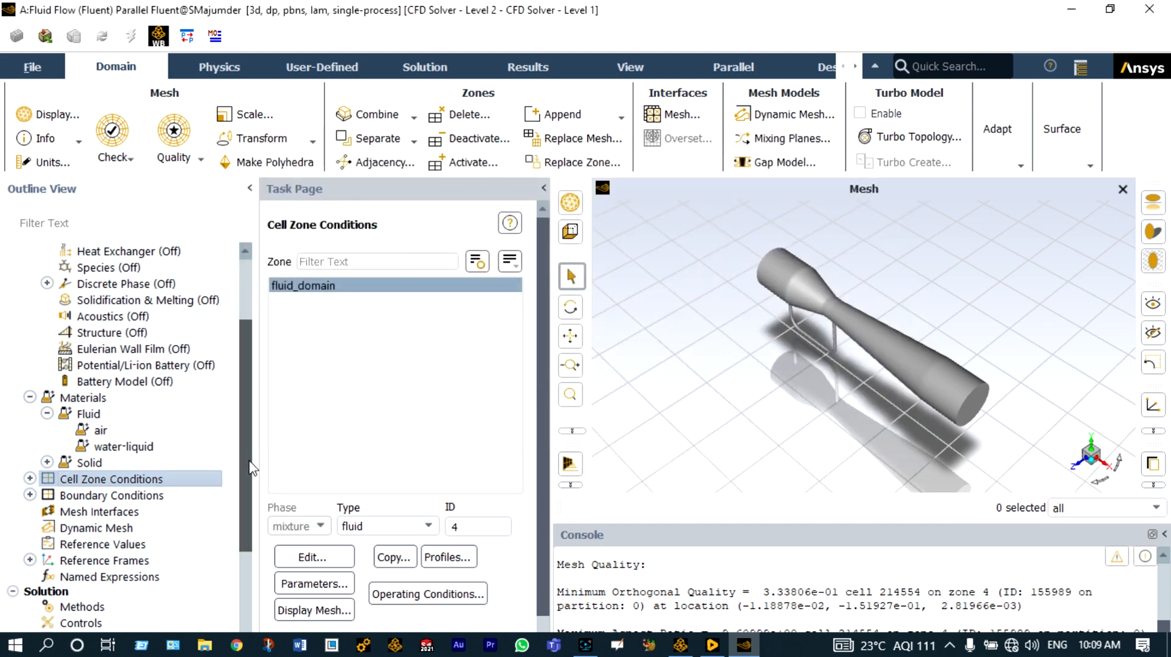
scroll(249, 461, "down", 3)
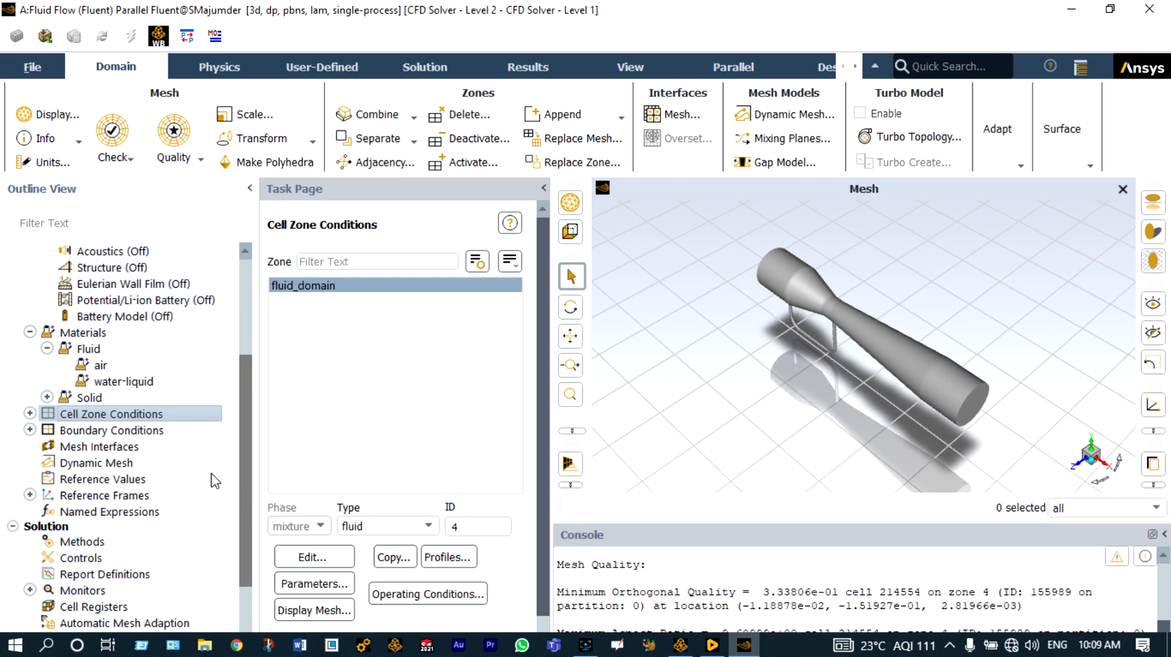
double_click(61, 431)
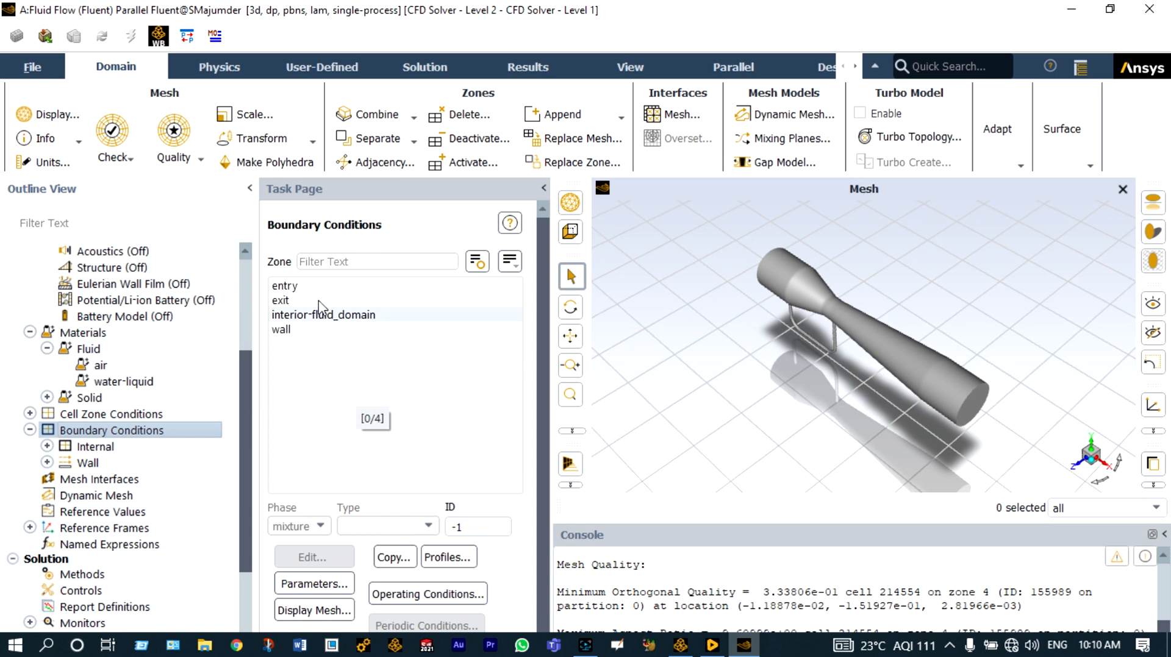
left_click(298, 289)
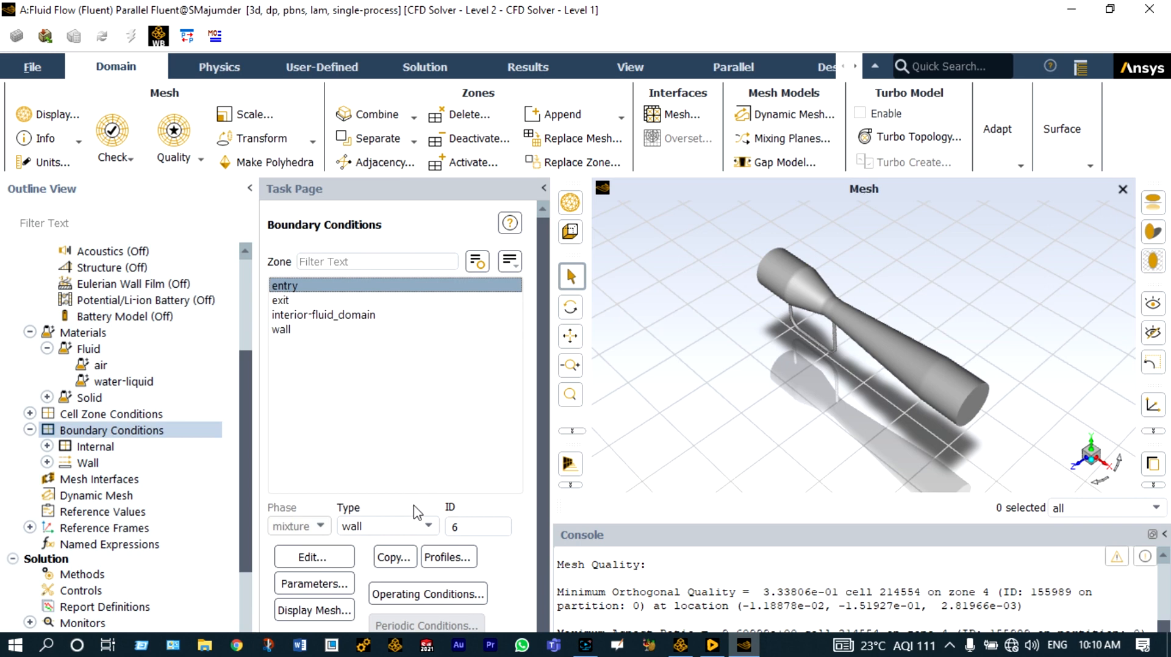
left_click(429, 527)
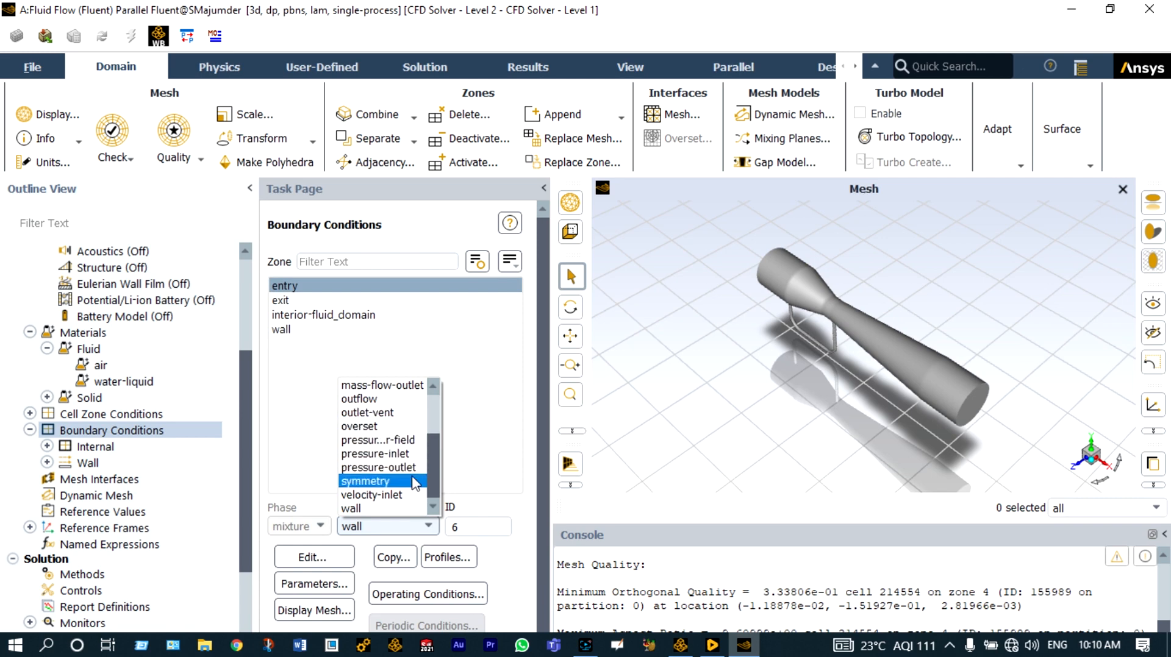
left_click(403, 494)
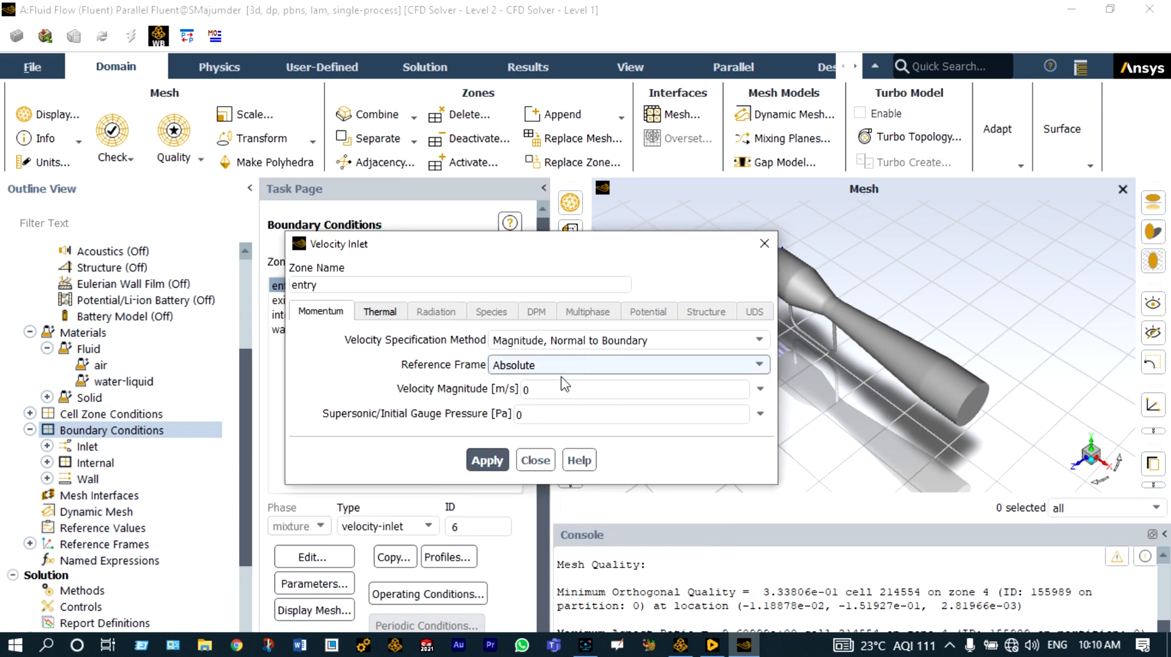
Step: Set the entry's velocity magnitude to 0.05 m/s, check its thermal settings, and apply the inlet condition
left_click(540, 389)
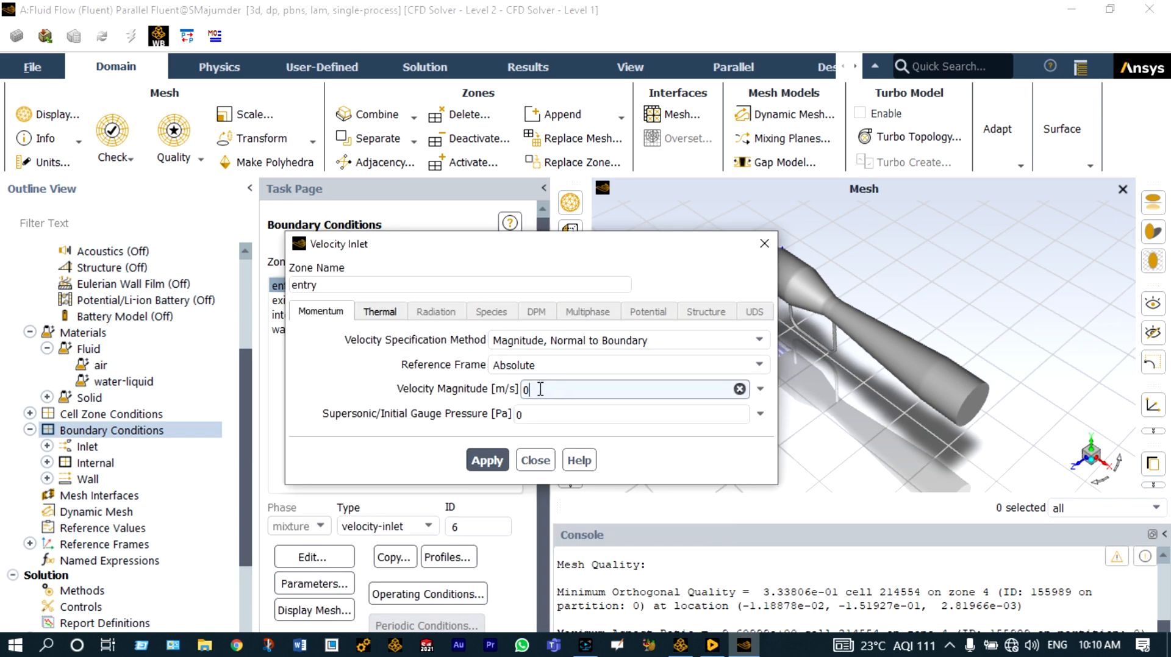
type(".05")
left_click(390, 317)
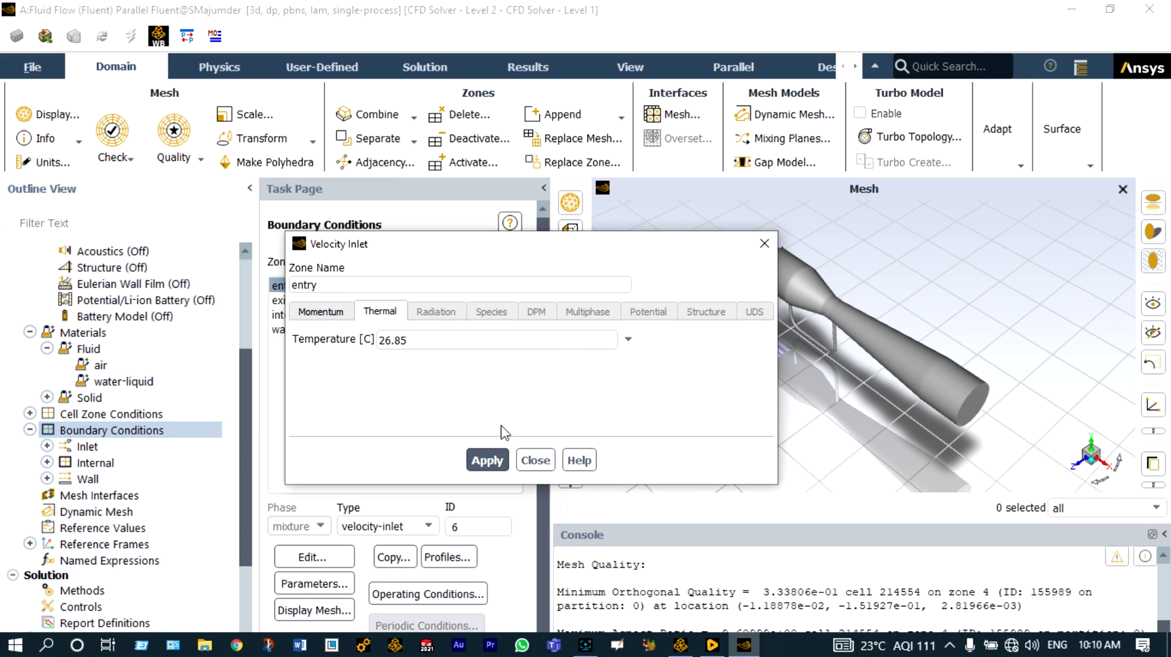
left_click(486, 461)
left_click(534, 460)
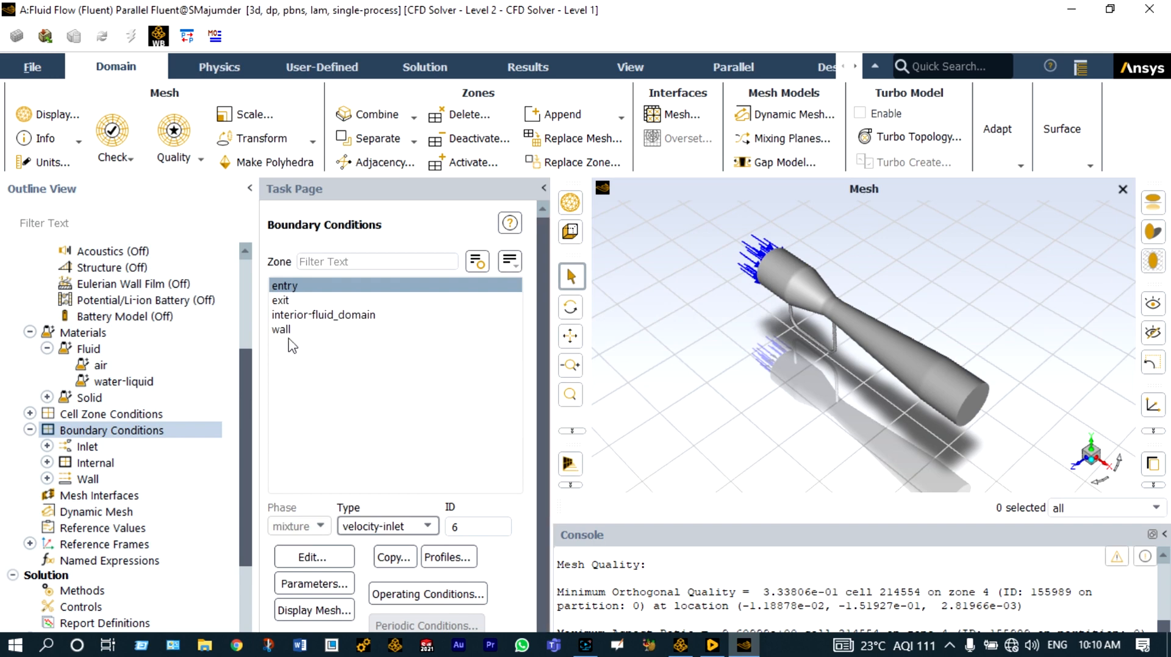
Step: Change the boundary type of the exit zone to pressure-outlet and apply it with a gauge pressure of 0 Pa
left_click(286, 301)
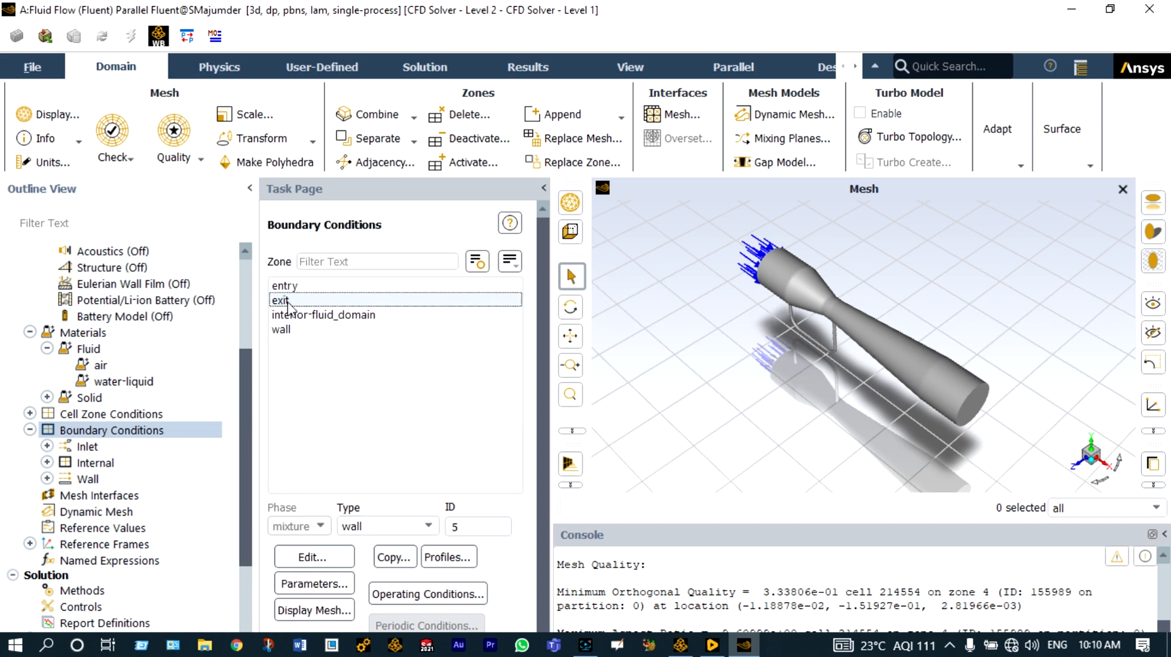
left_click(430, 526)
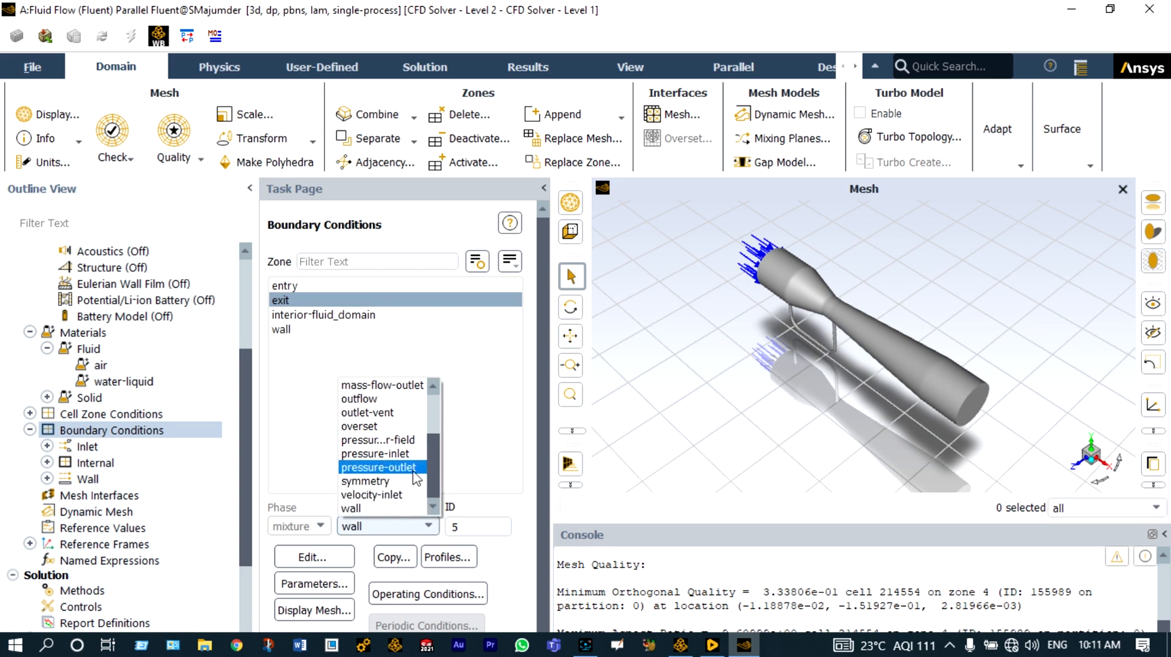
left_click(379, 468)
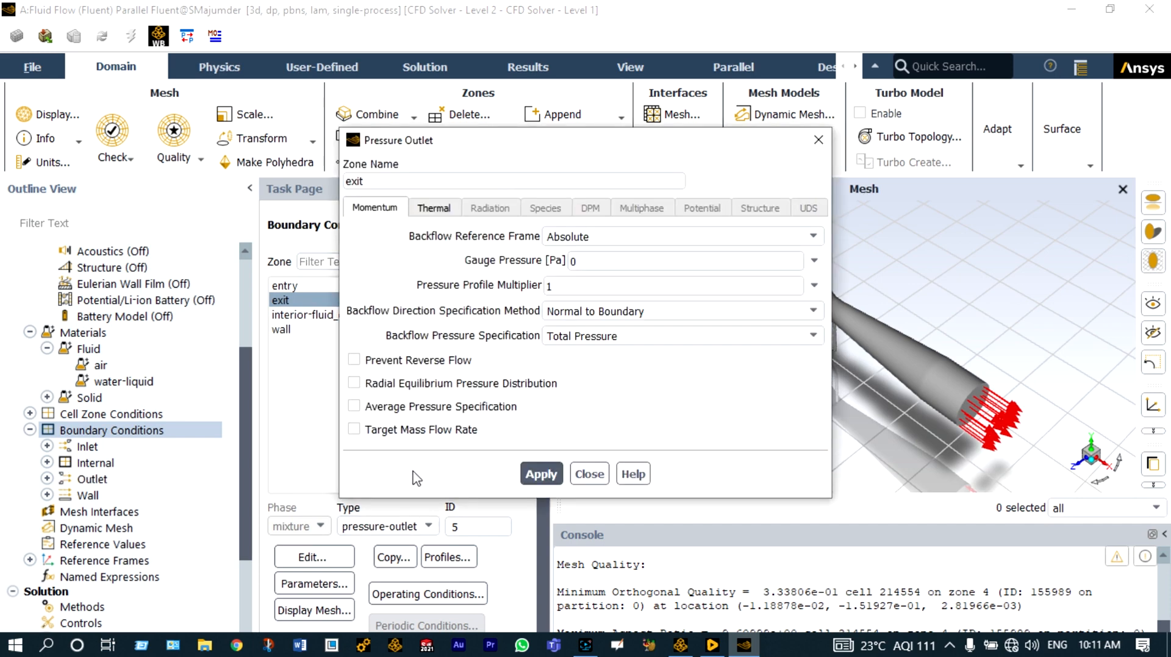
left_click(536, 477)
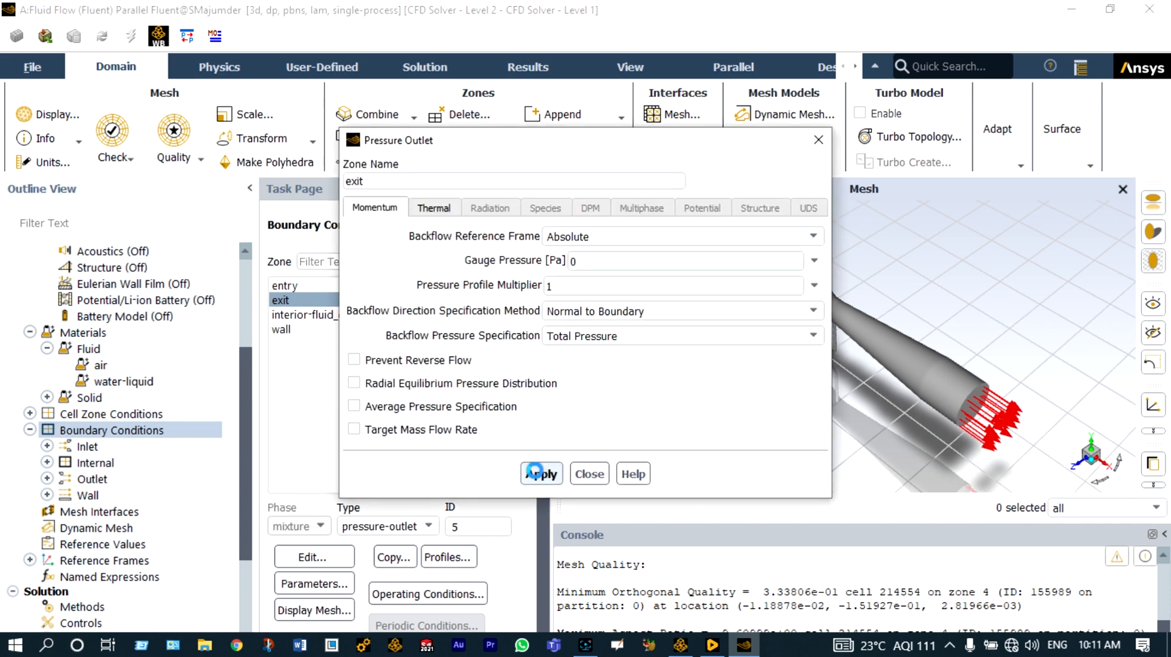
left_click(587, 474)
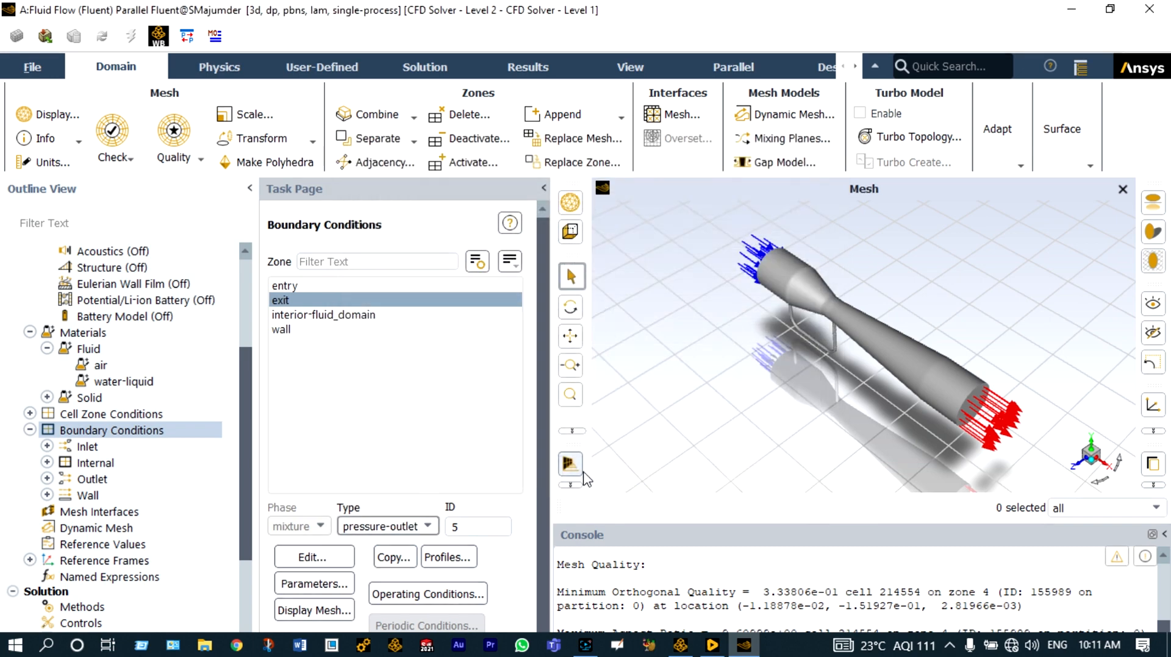
Step: Set the wall zone's thermal condition to Temperature at 26.85 C and apply the wall boundary condition
left_click(290, 333)
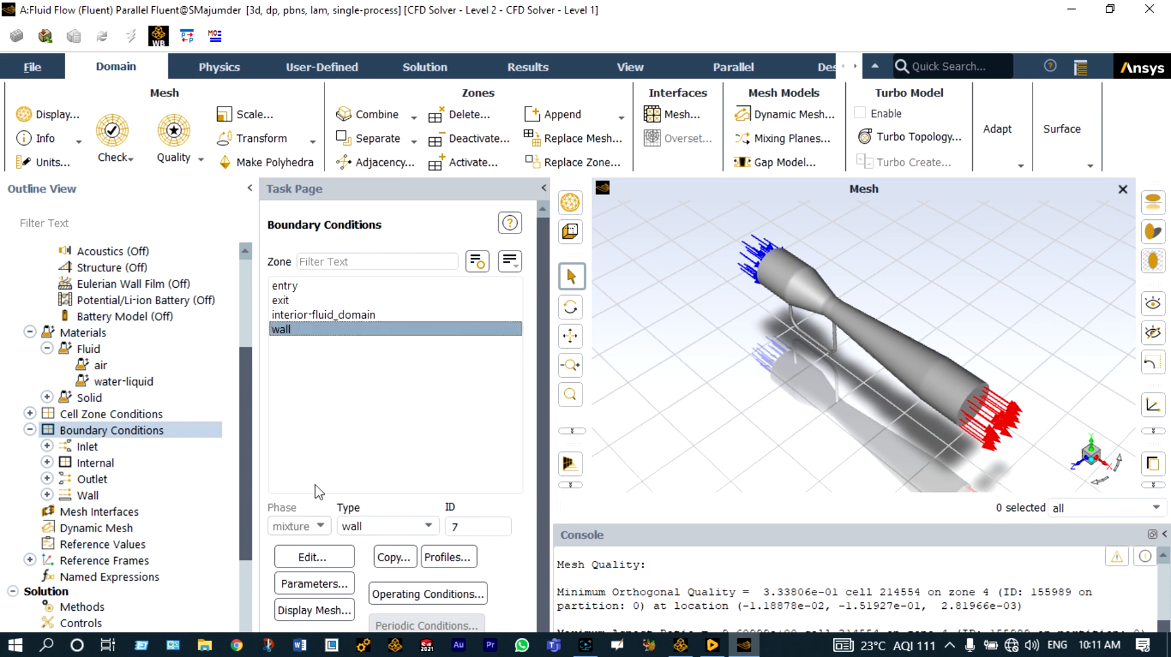
left_click(301, 556)
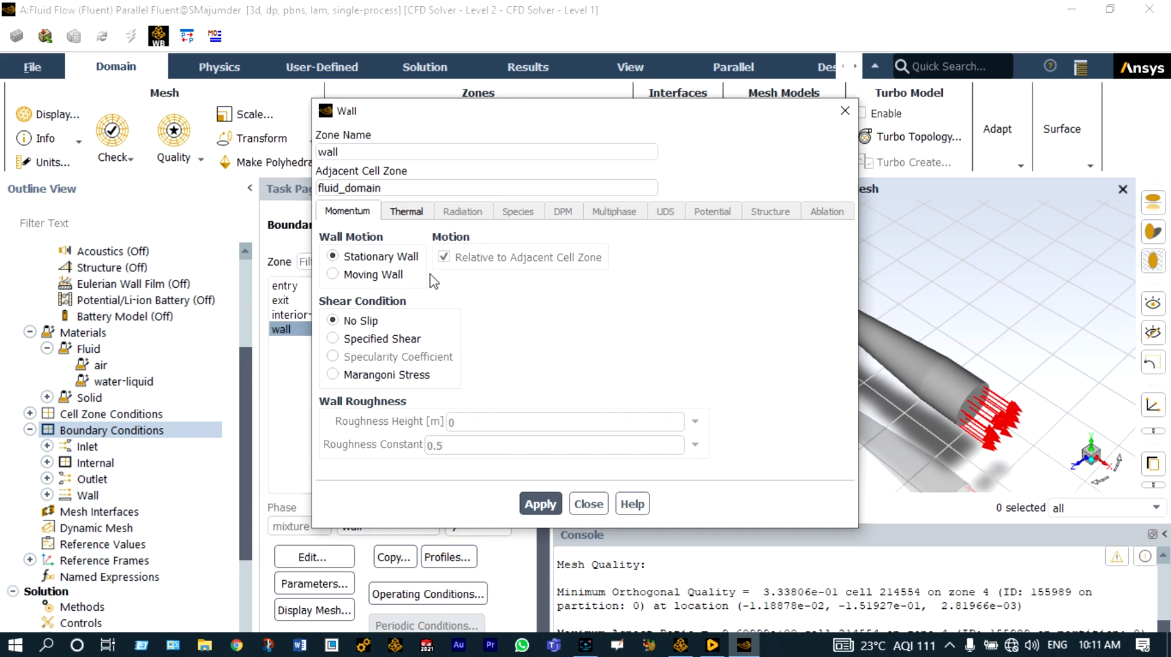
left_click(414, 215)
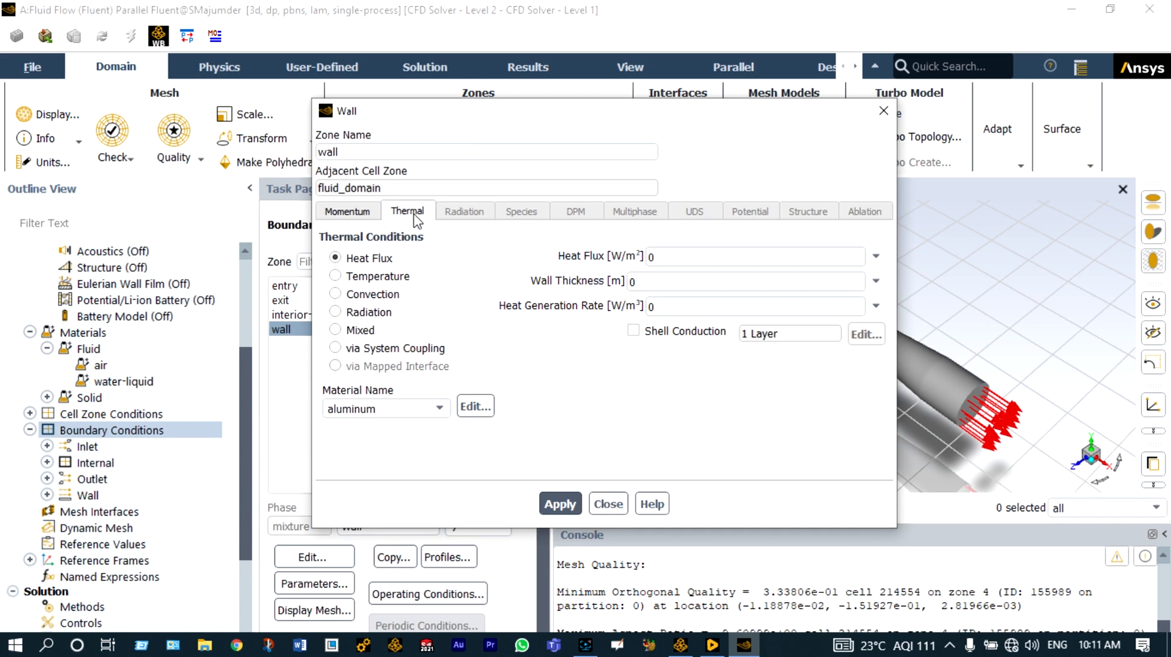
left_click(336, 275)
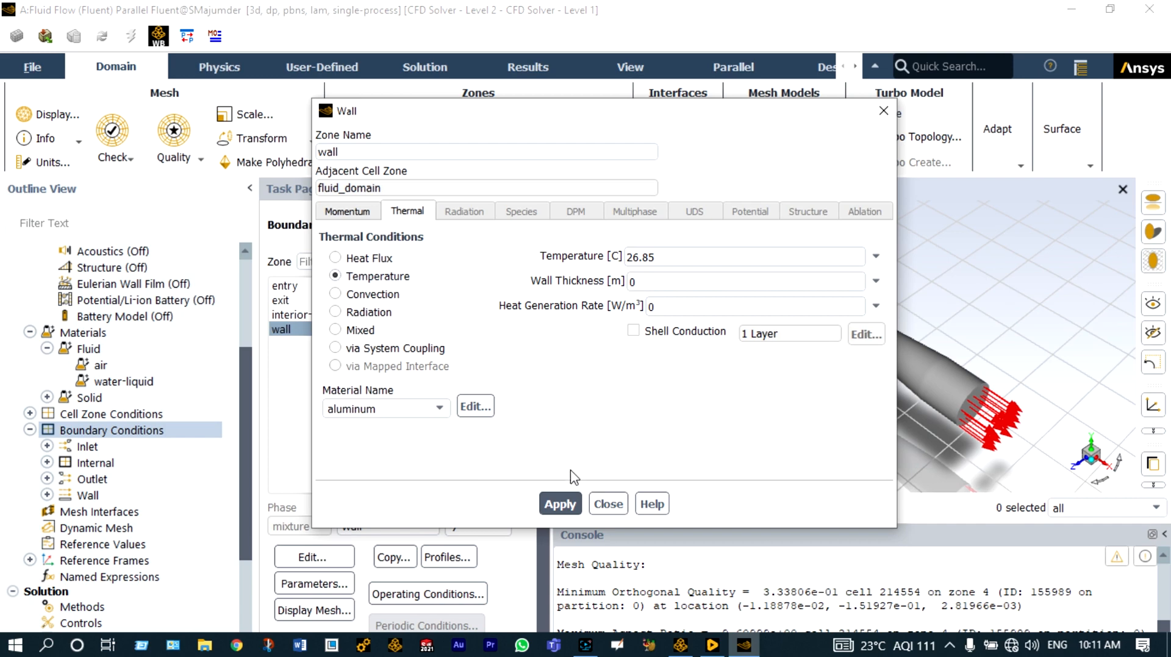
left_click(567, 506)
left_click(609, 504)
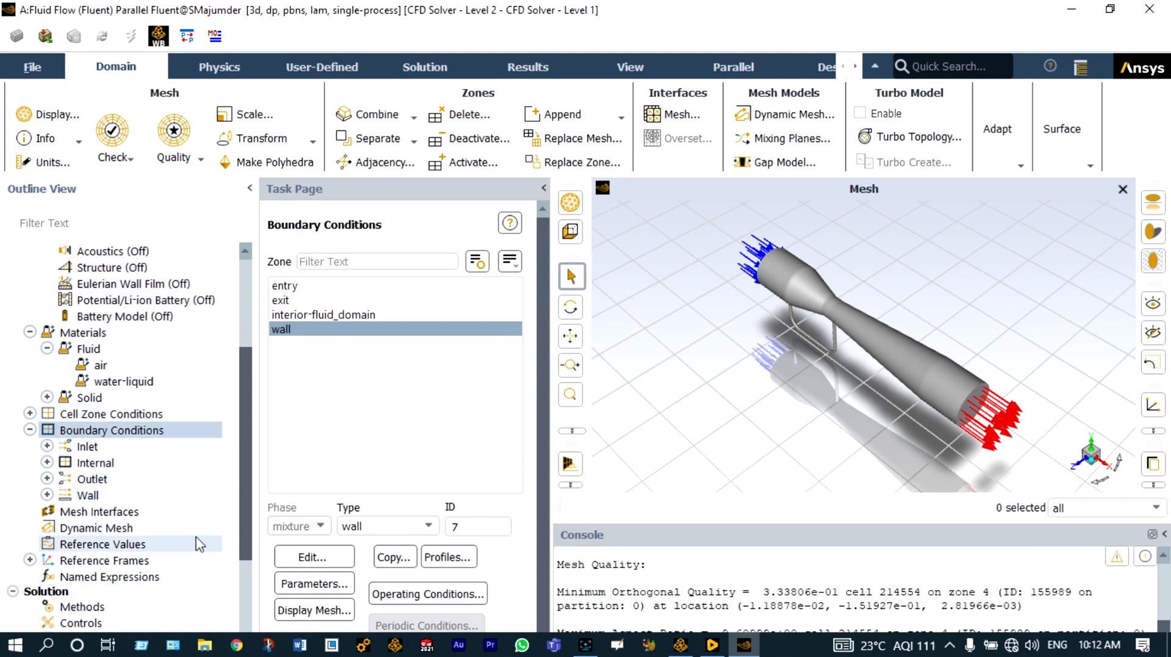
Step: Set the pressure-velocity coupling scheme in the solution methods to the first available option
scroll(239, 510, "down", 2)
left_click(82, 526)
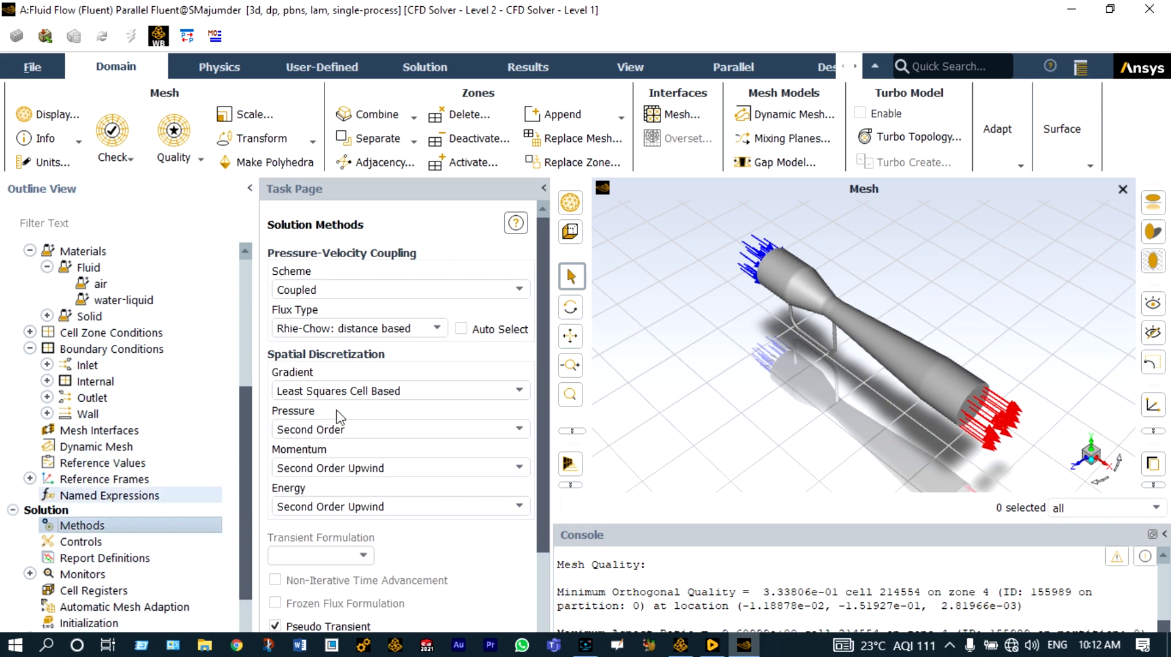
left_click(518, 292)
left_click(377, 308)
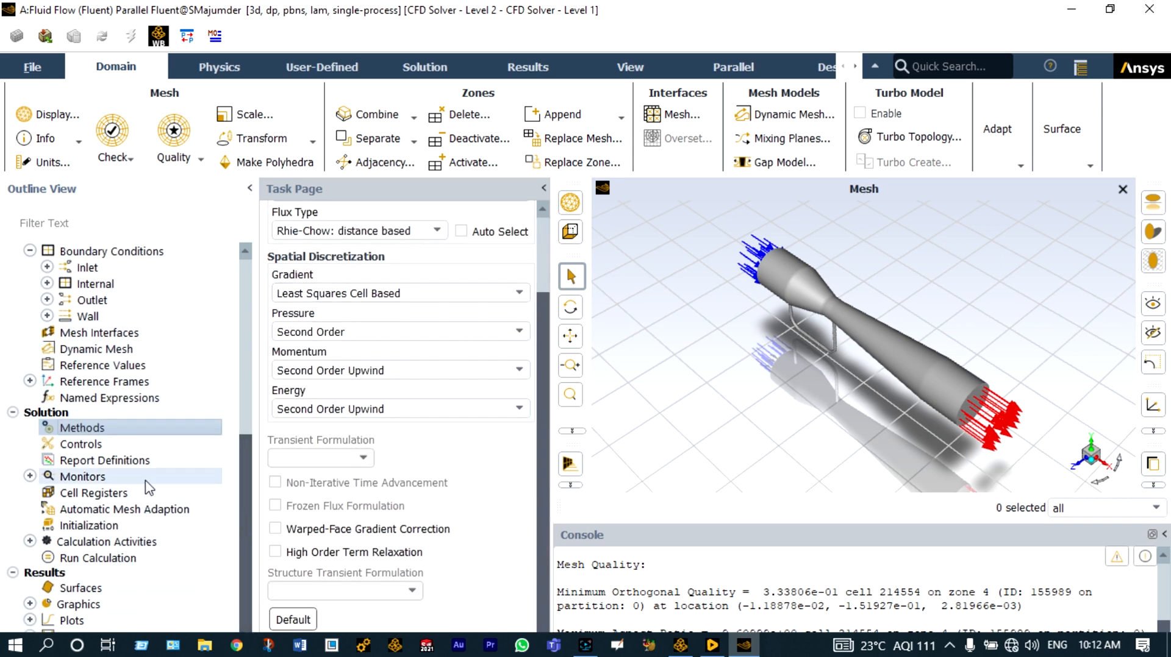
Step: Set the residual monitors' absolute criteria to 1e-06 for continuity, all three velocities and energy
left_click(29, 476)
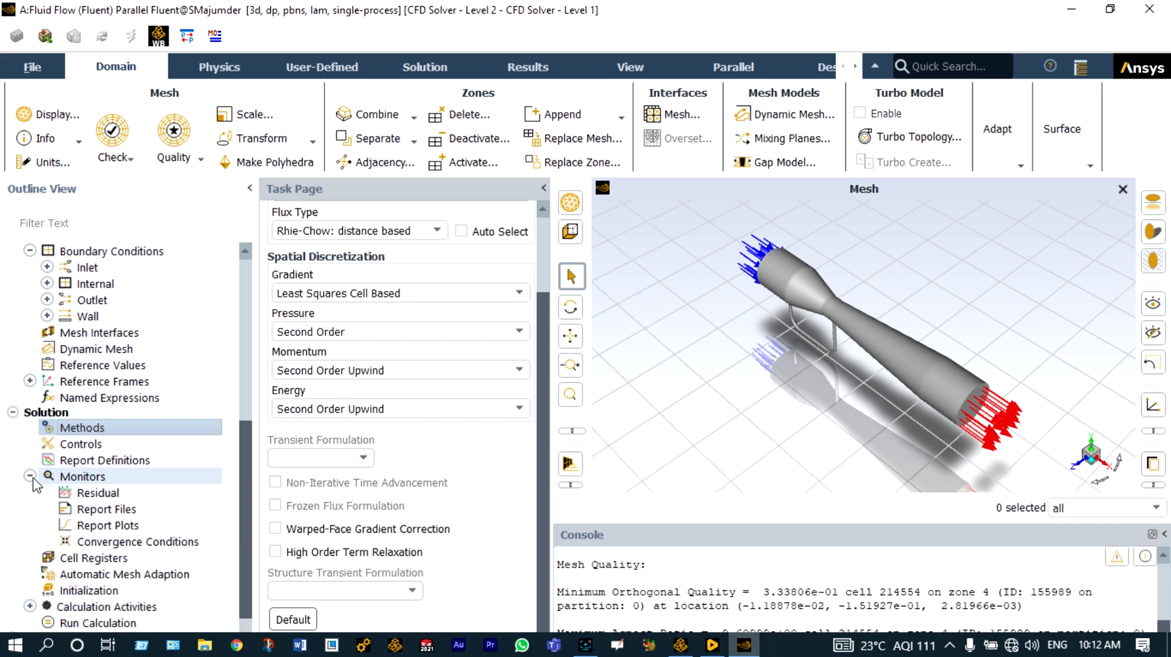
double_click(92, 493)
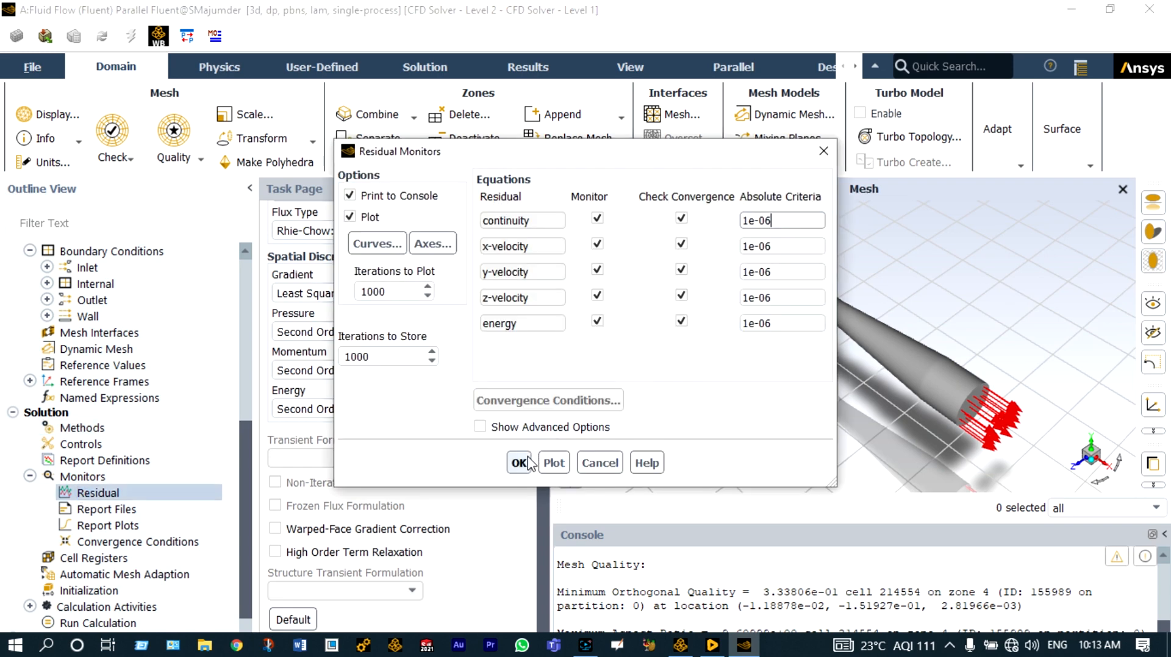
left_click(524, 463)
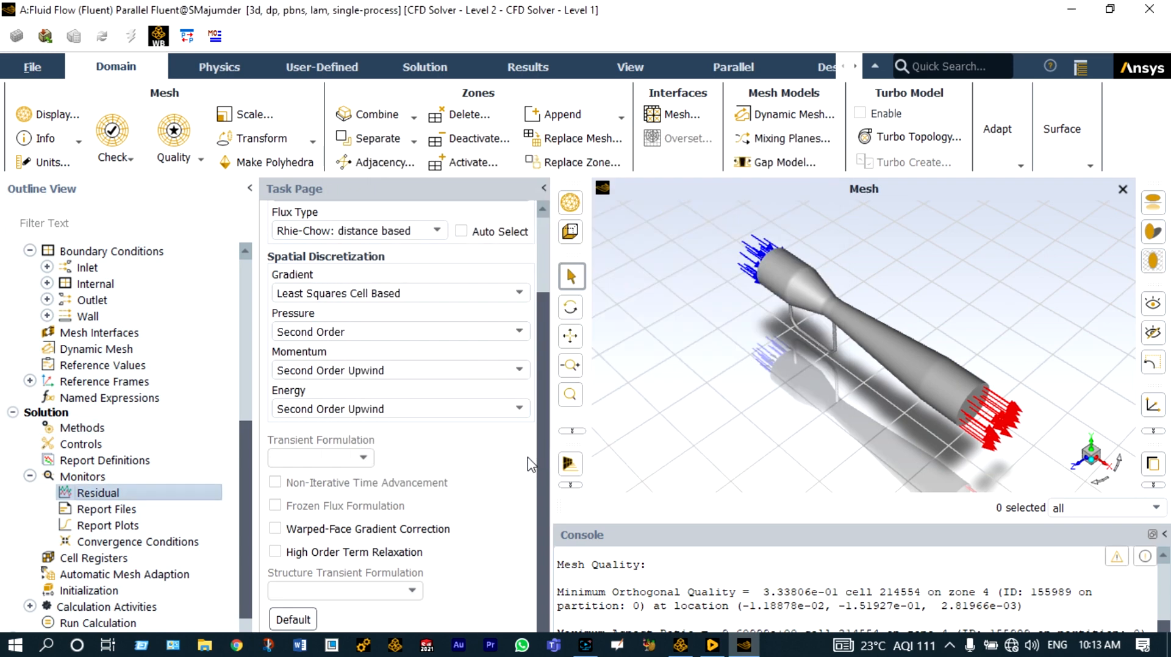
Step: Initialize the solution with Standard Initialization computed from all-zones, keeping the reference frame relative to the cell zone
scroll(246, 521, "down", 2)
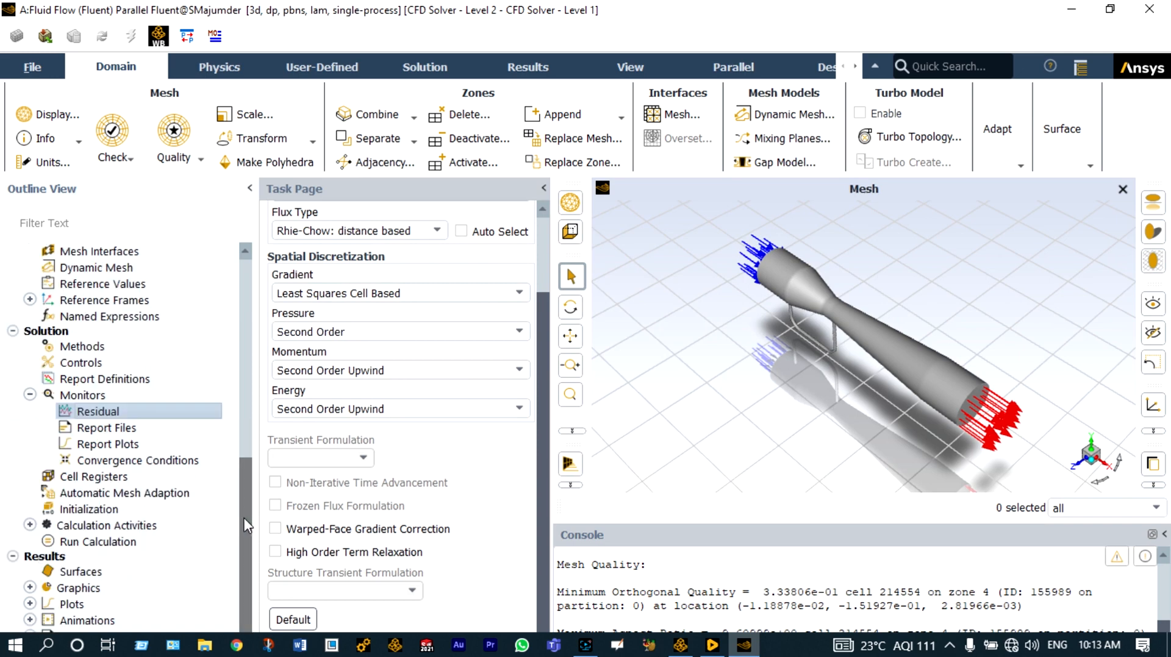
left_click(112, 514)
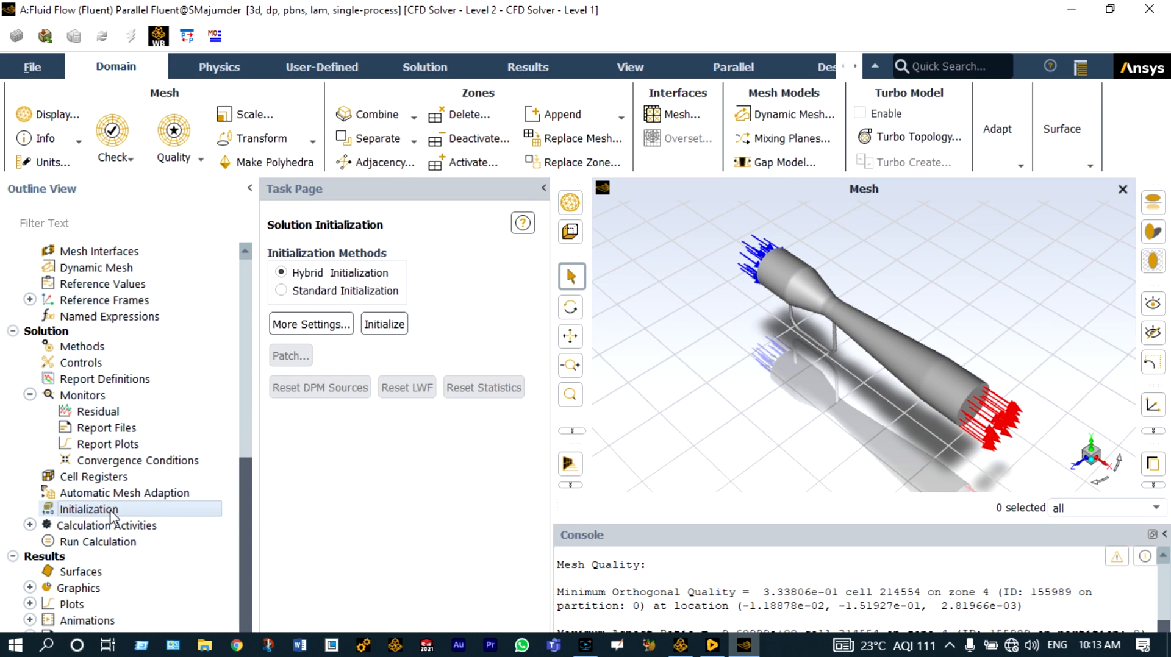
left_click(283, 292)
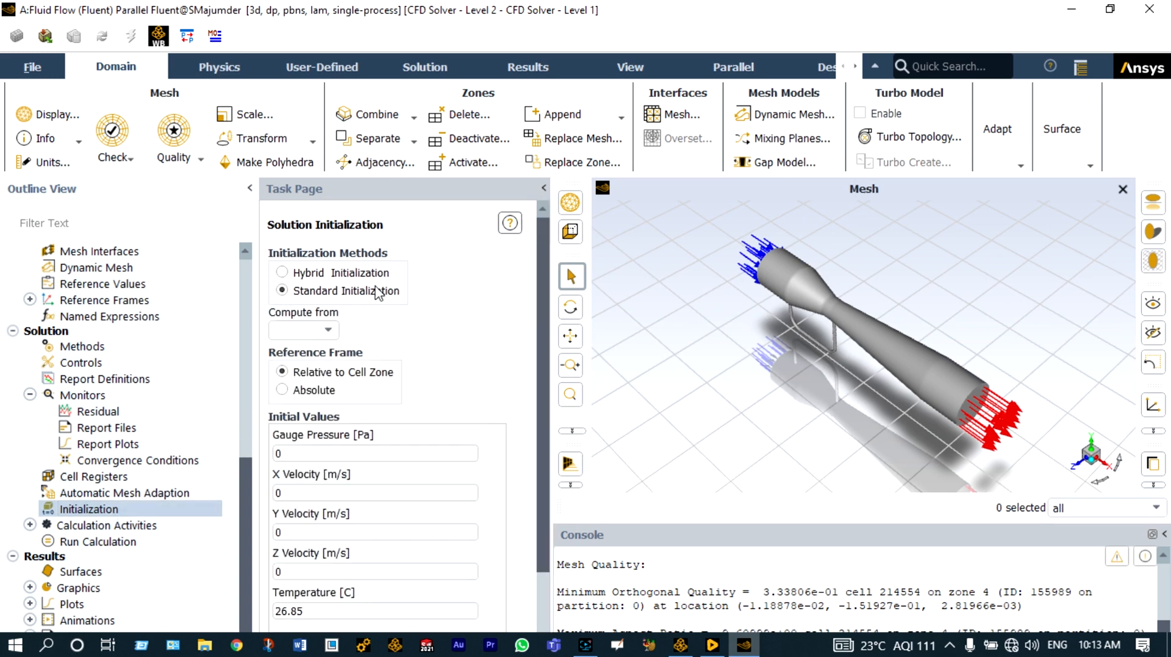
left_click(332, 331)
left_click(297, 350)
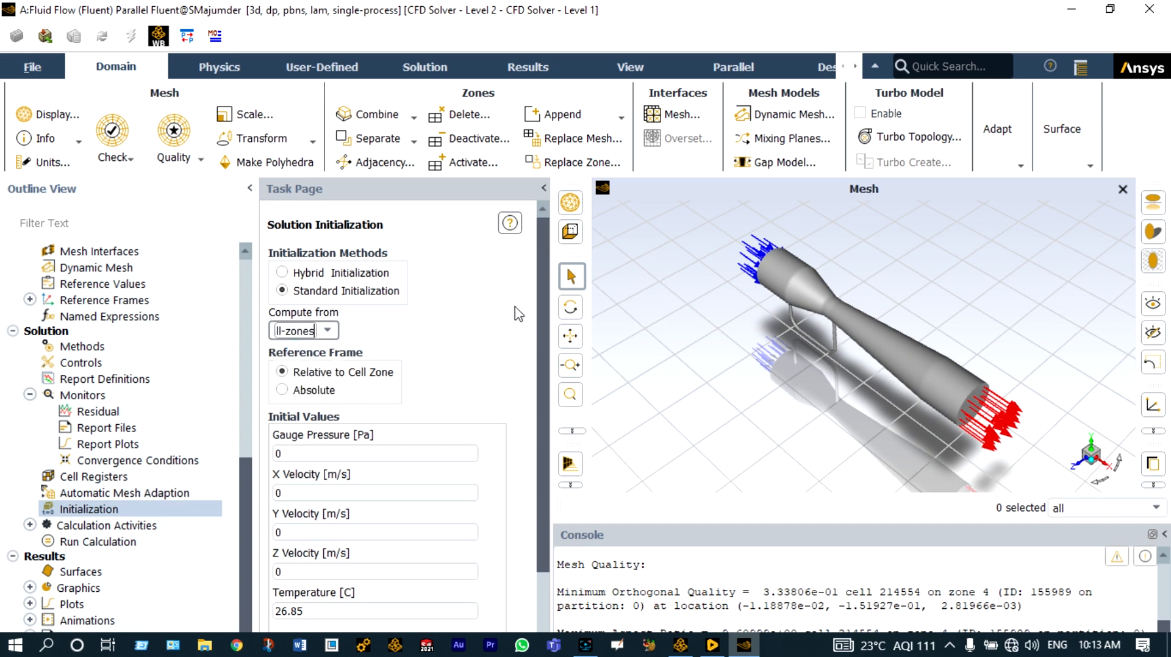
left_click_drag(539, 300, 536, 421)
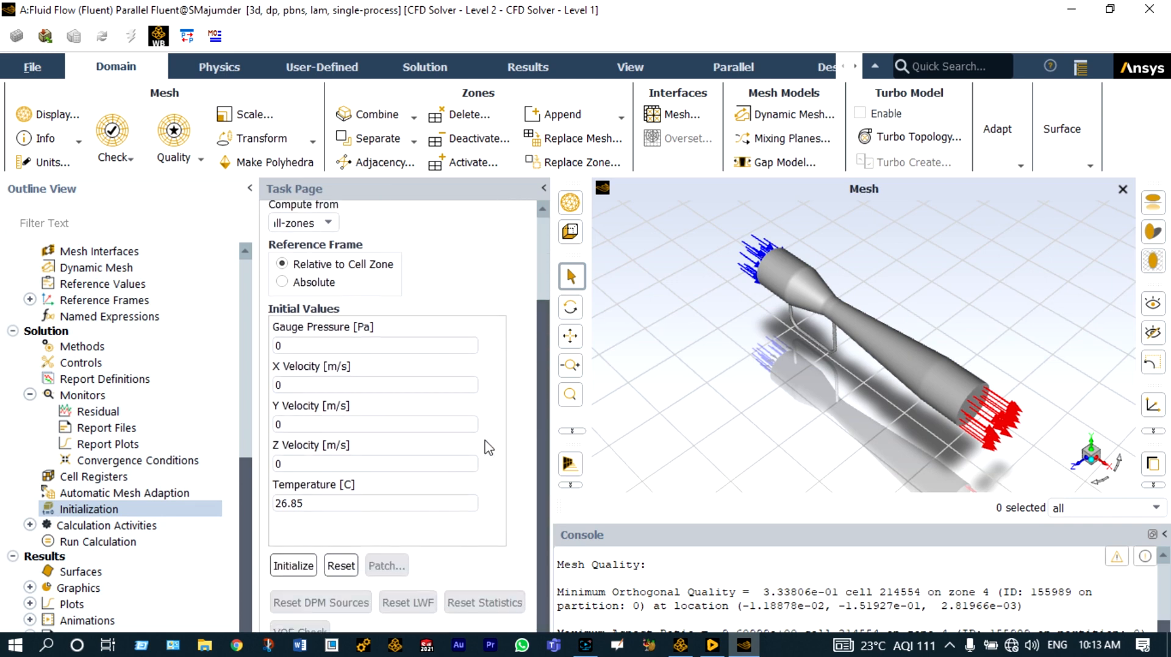
left_click(305, 560)
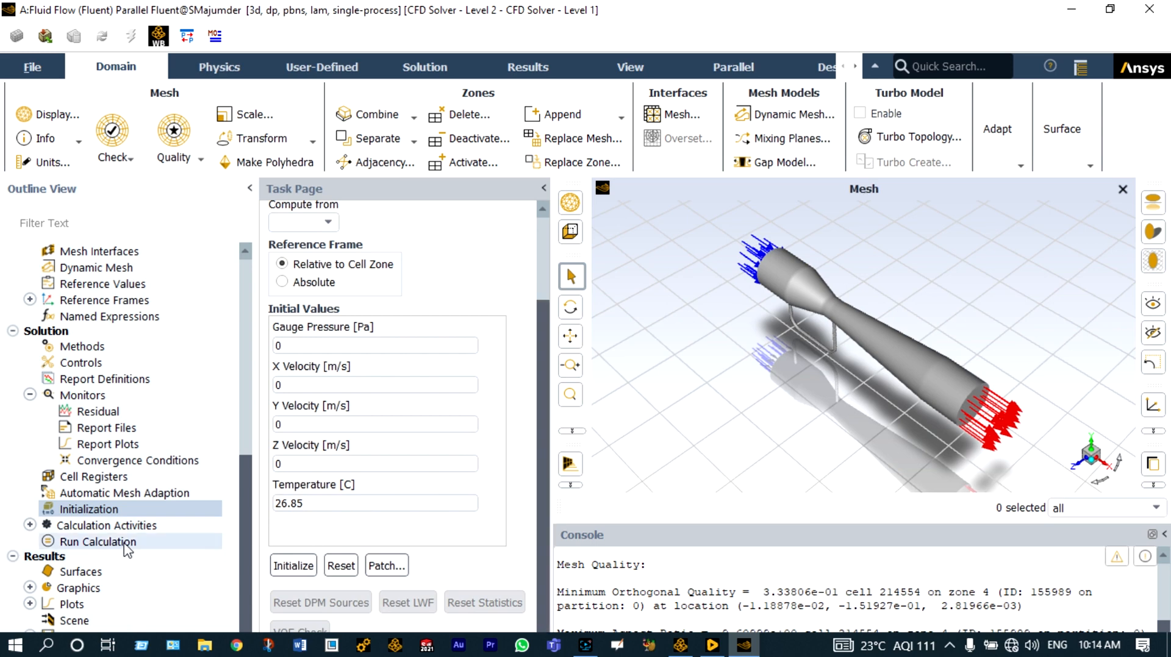
Step: Run the calculation with 200 iterations and acknowledge its completion
left_click(98, 541)
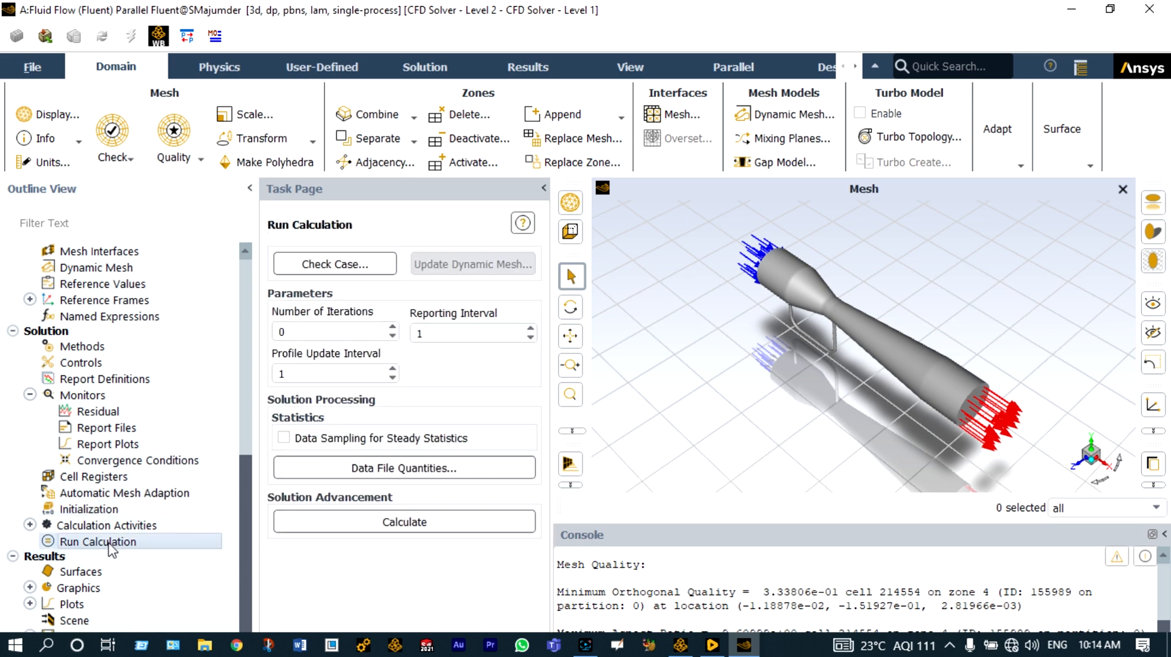
left_click(280, 332)
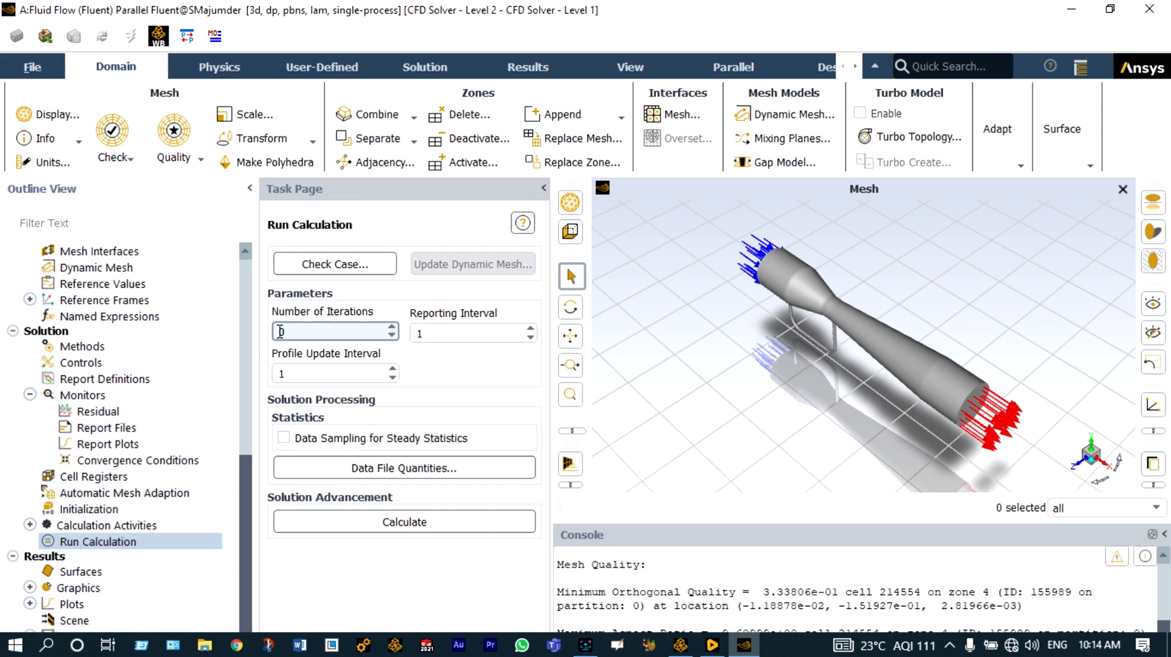
type("200")
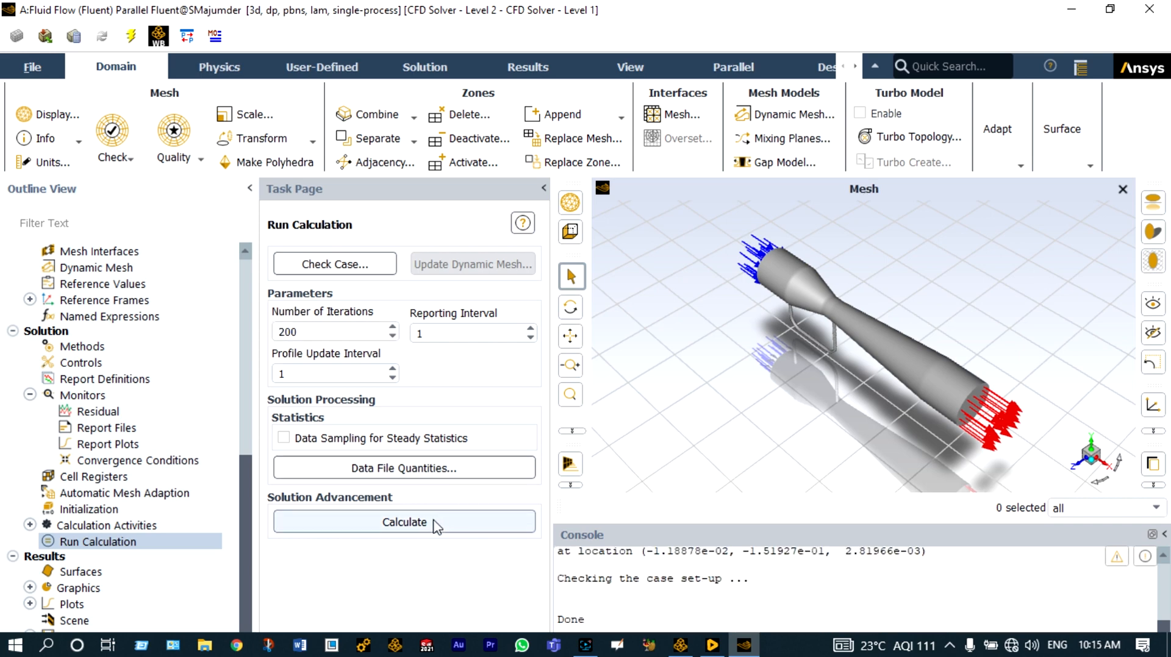
left_click(435, 525)
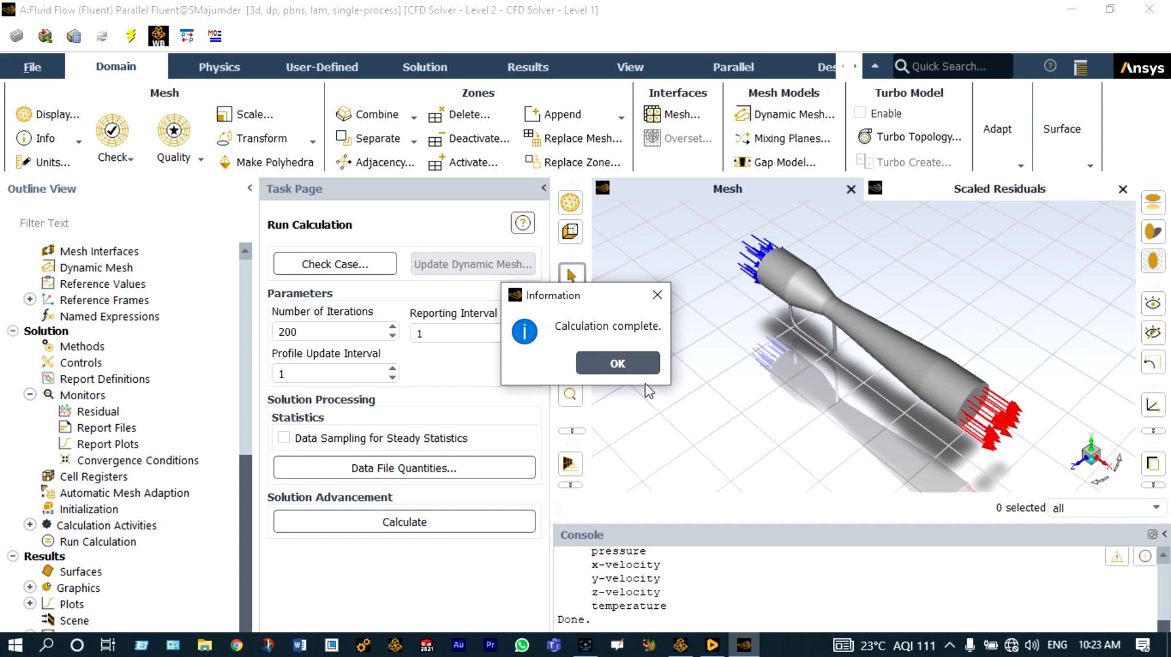
left_click(617, 364)
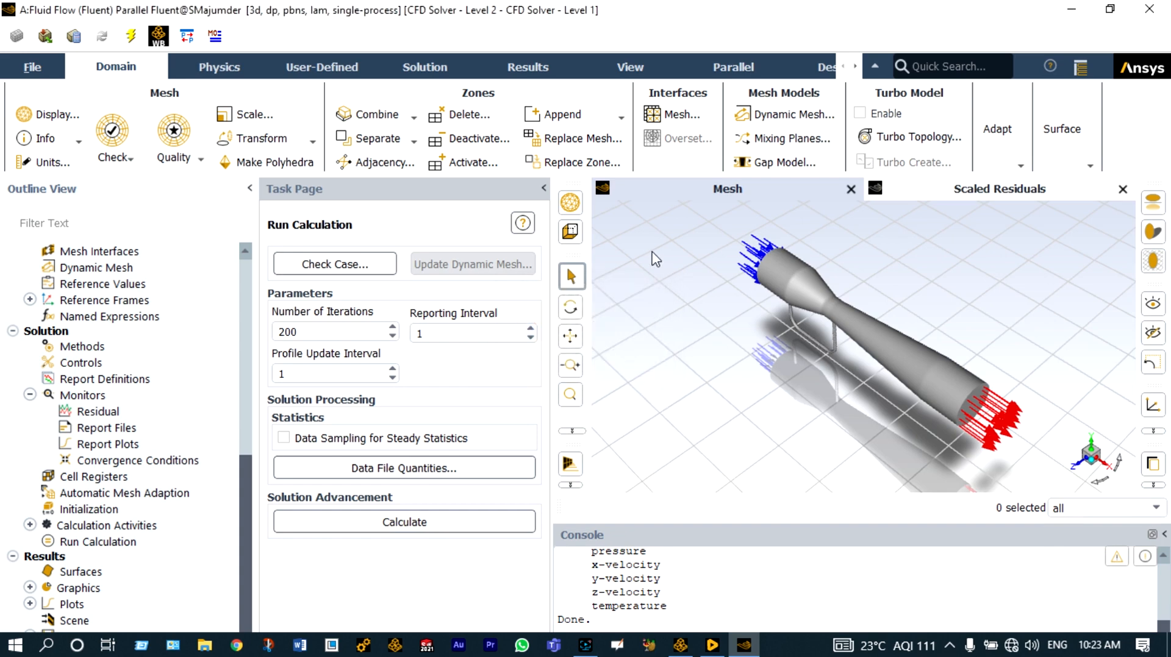
Step: Compute the volume-average velocity magnitude over the fluid_domain cell zone with a volume integral report
left_click(528, 68)
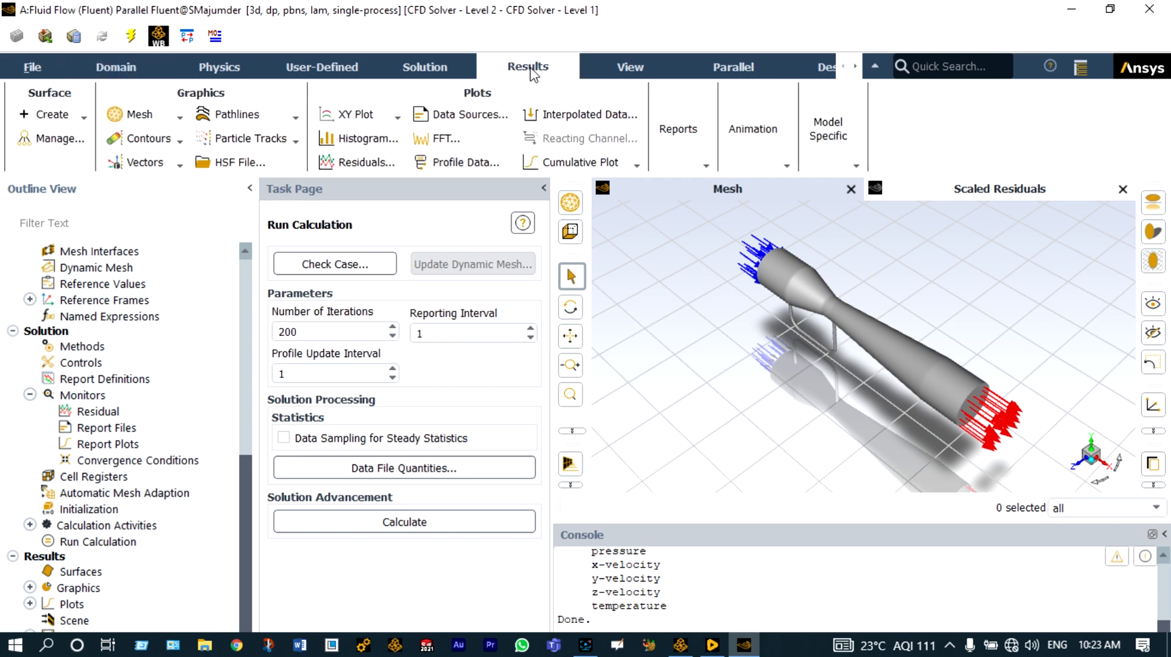
left_click(677, 131)
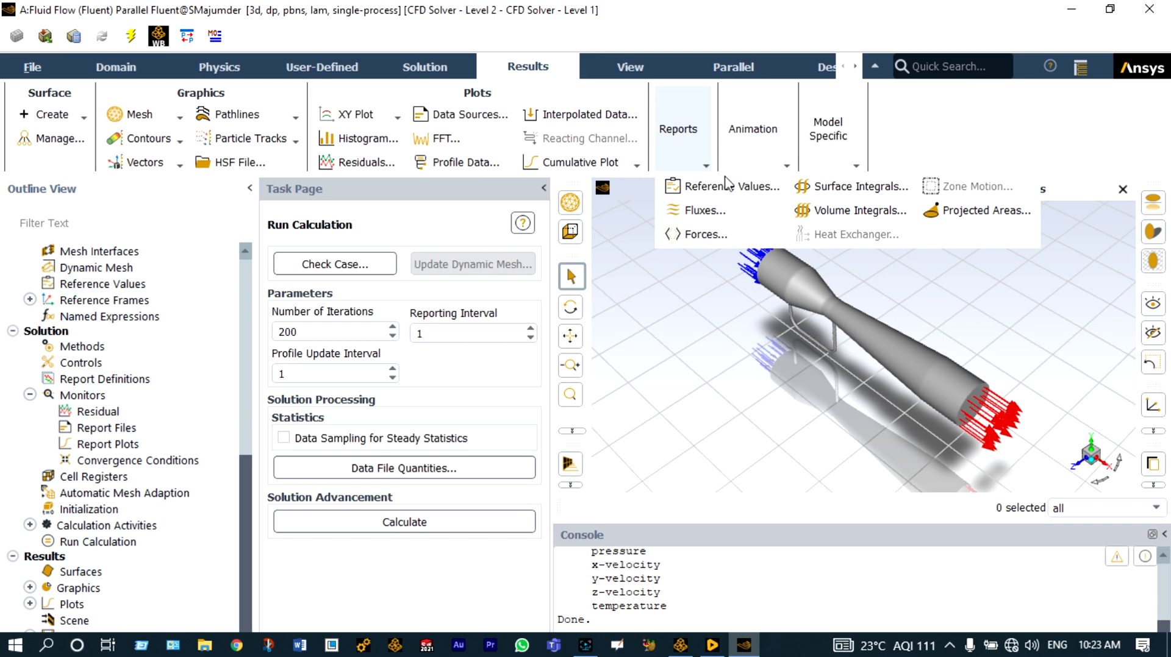
left_click(817, 214)
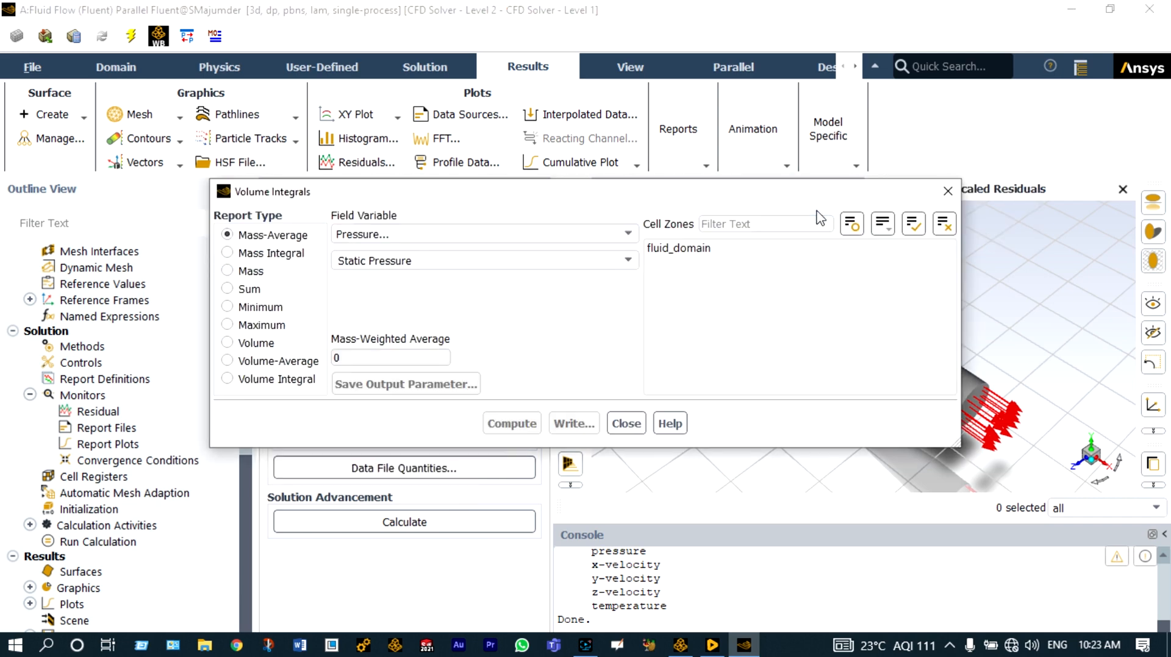
left_click(699, 254)
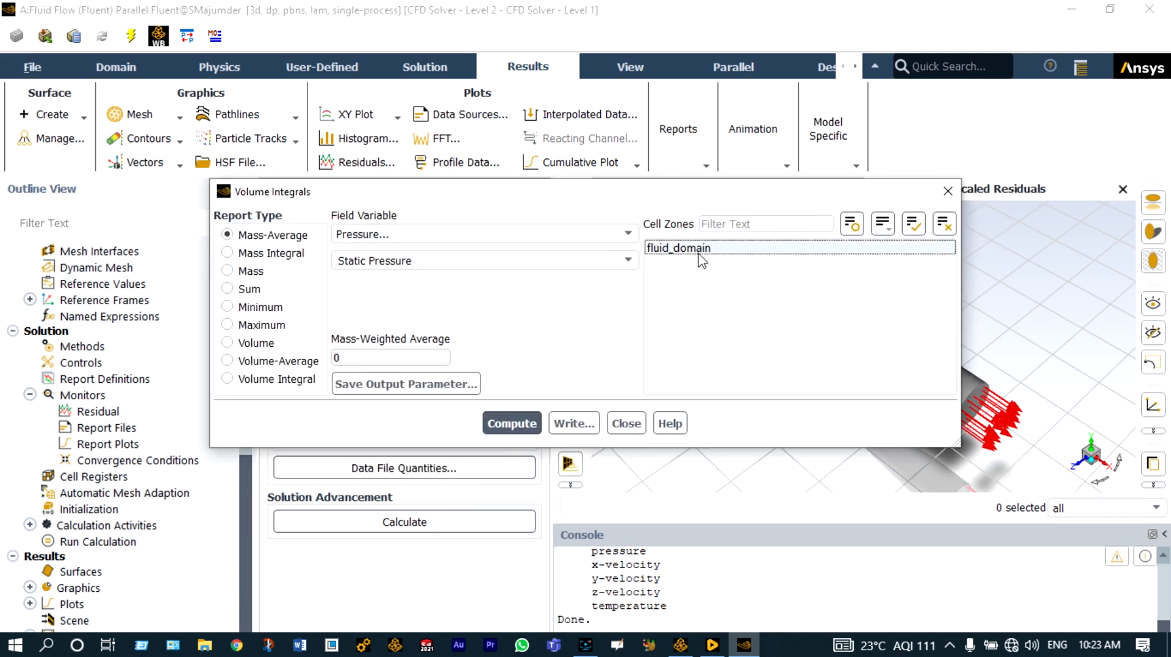
left_click(653, 254)
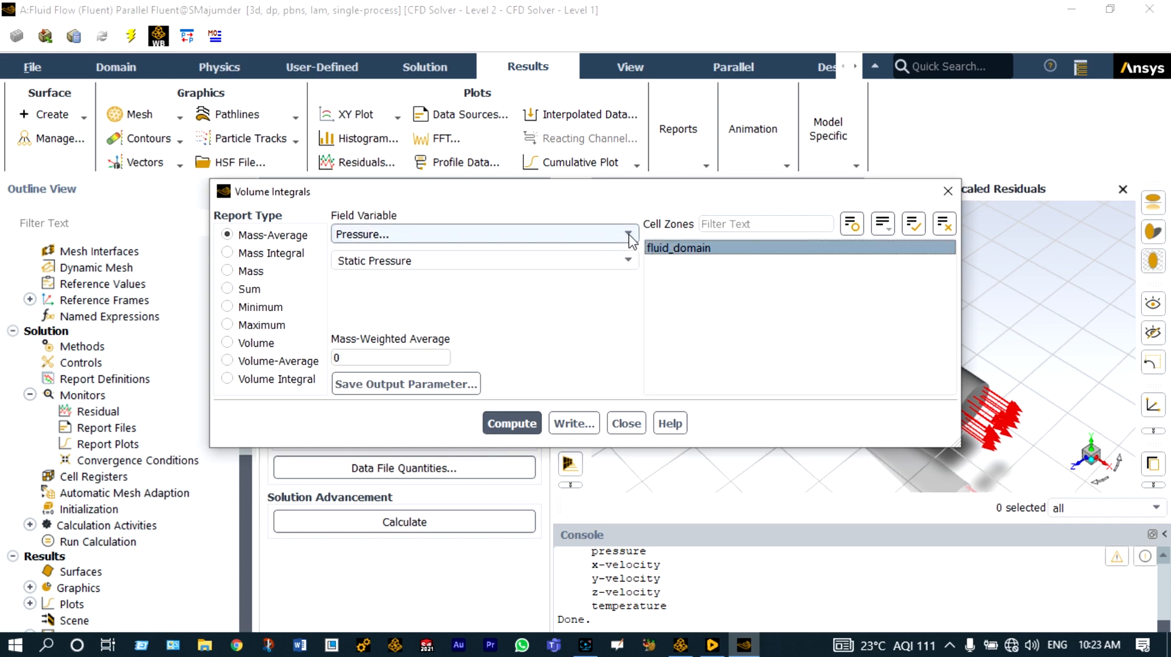
left_click(628, 236)
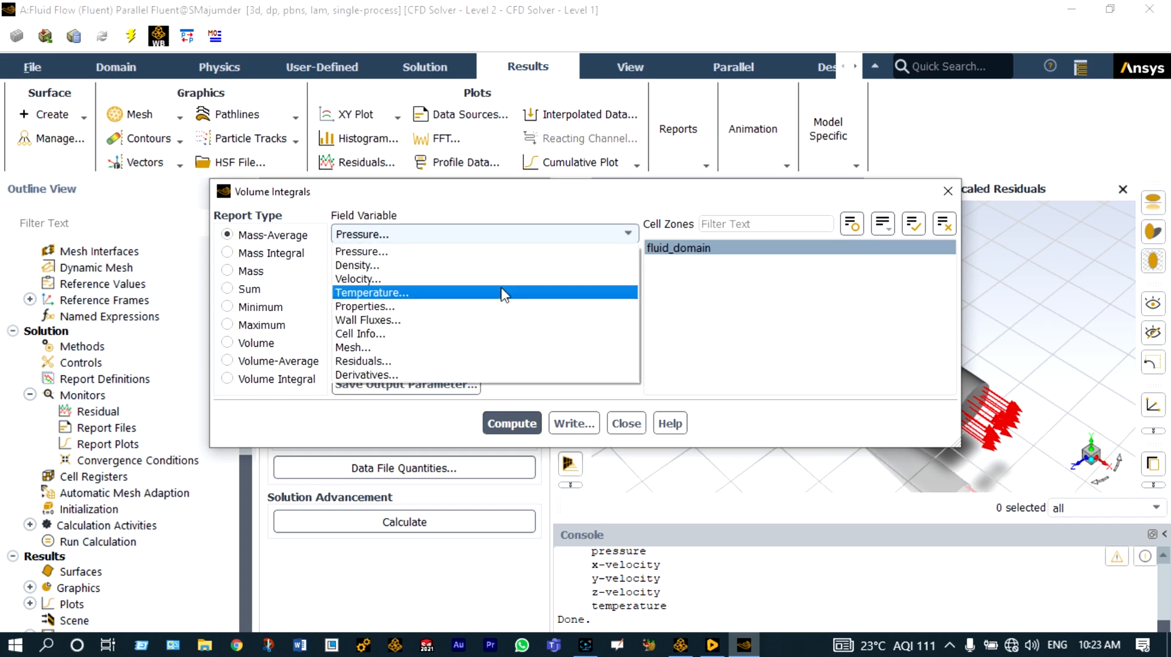
left_click(485, 279)
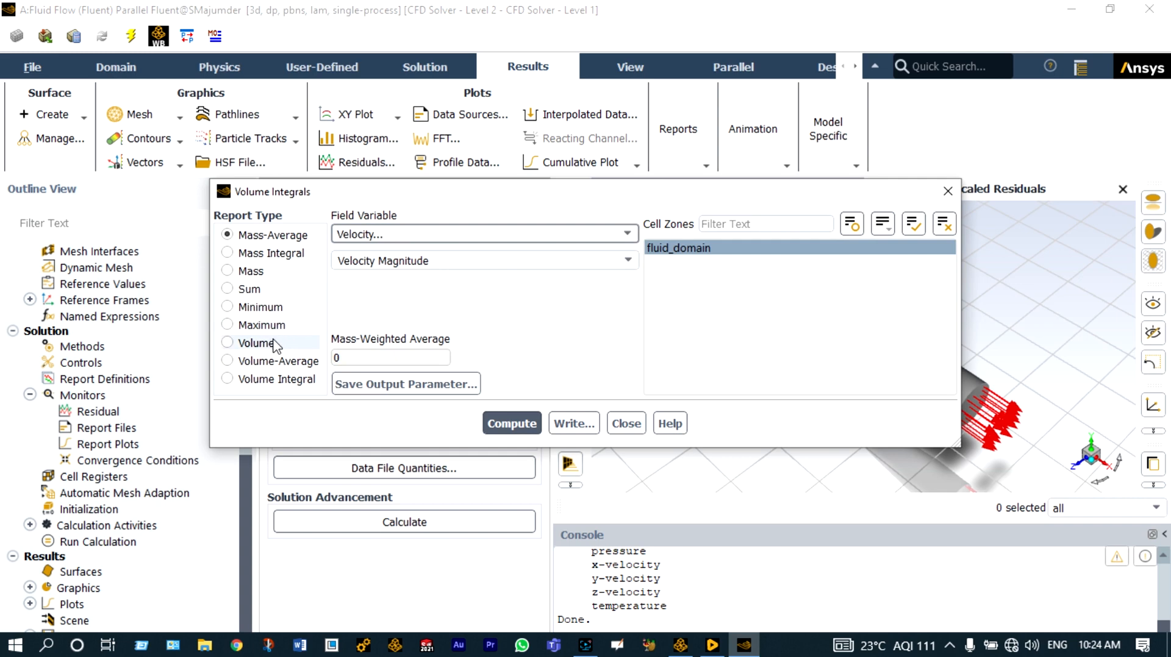
left_click(230, 362)
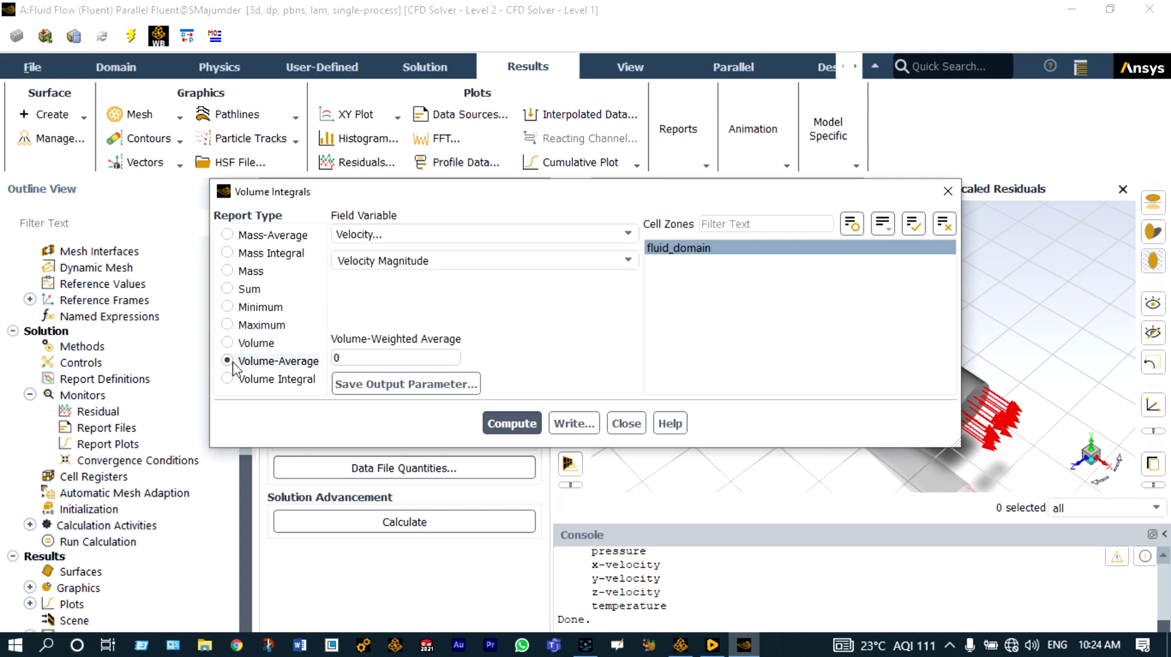
left_click(506, 425)
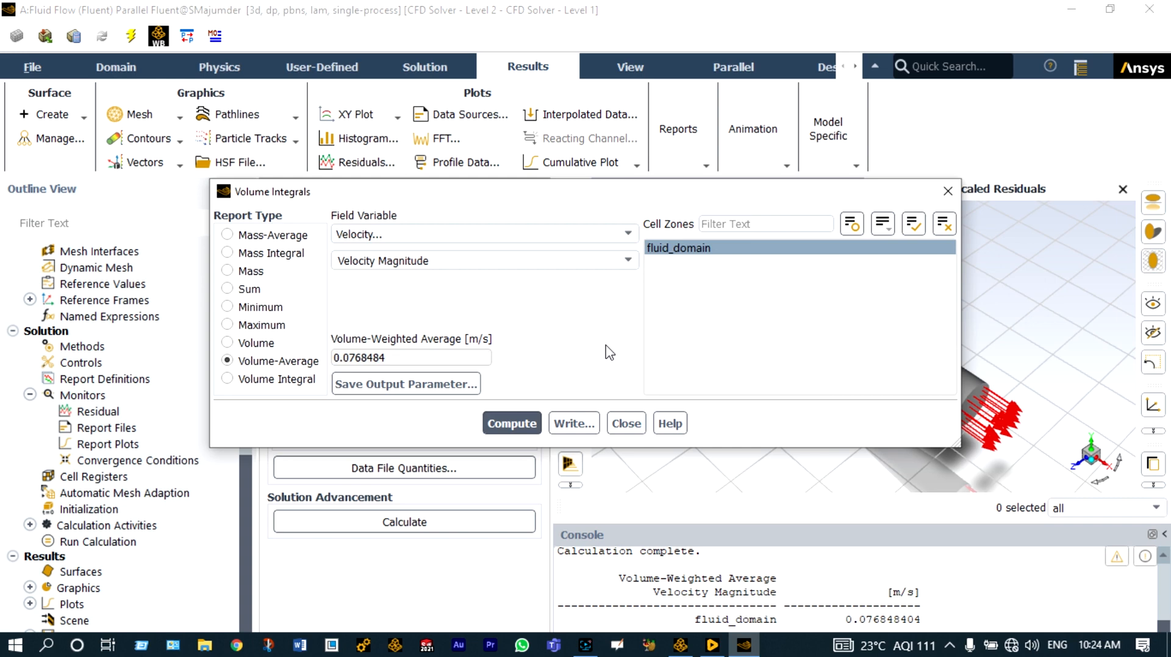
Step: Compute the volume averages of static pressure and static temperature over the fluid_domain cell zone, and close the volume integral report
scroll(585, 237, "up", 2)
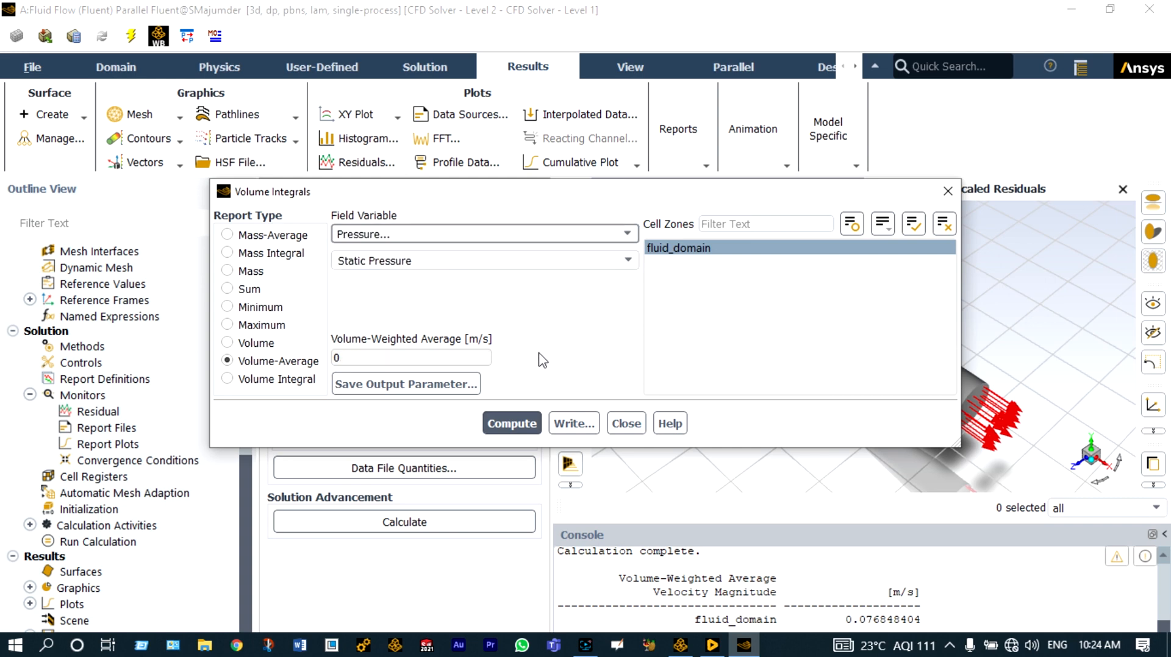
left_click(518, 423)
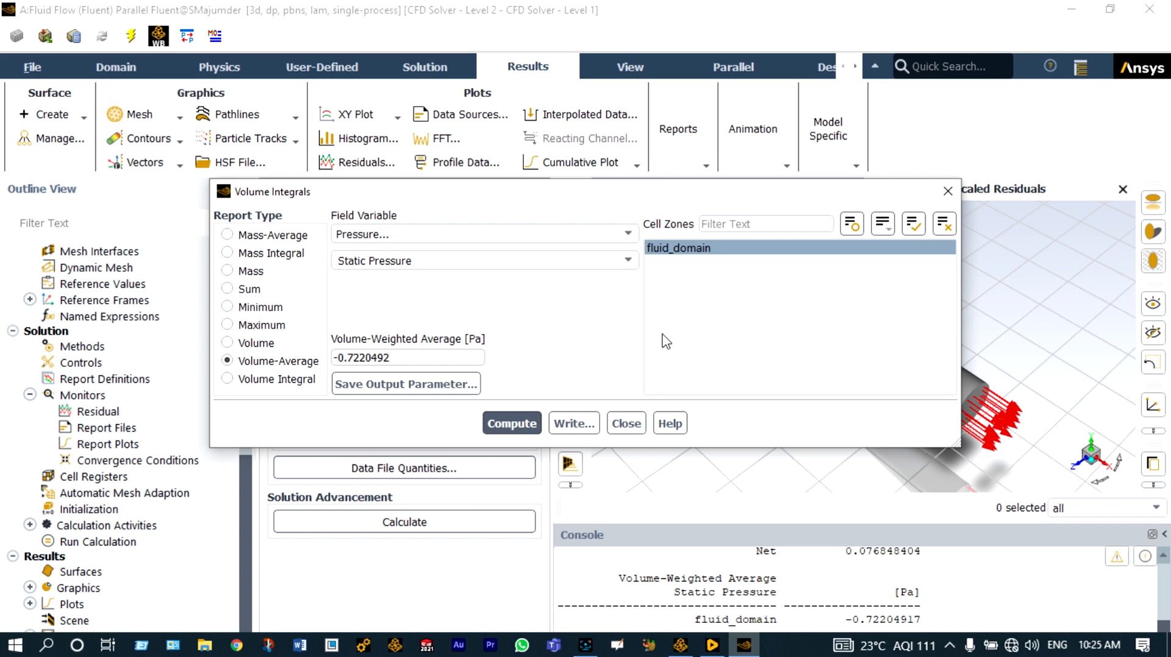
left_click(636, 240)
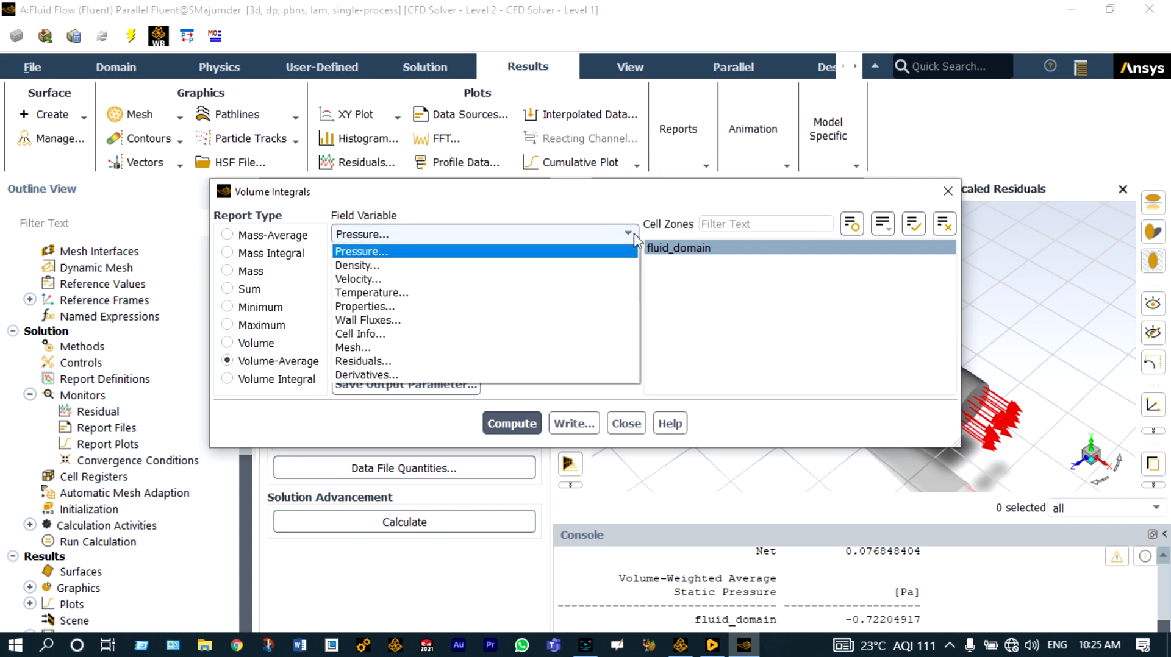
left_click(499, 295)
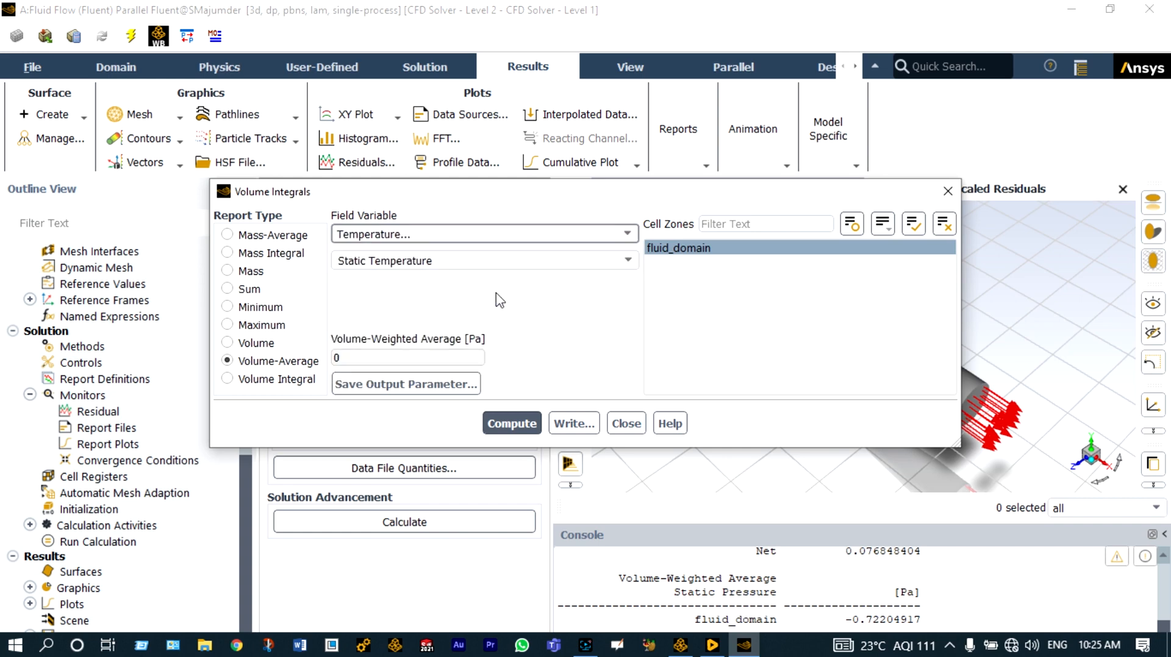
left_click(511, 420)
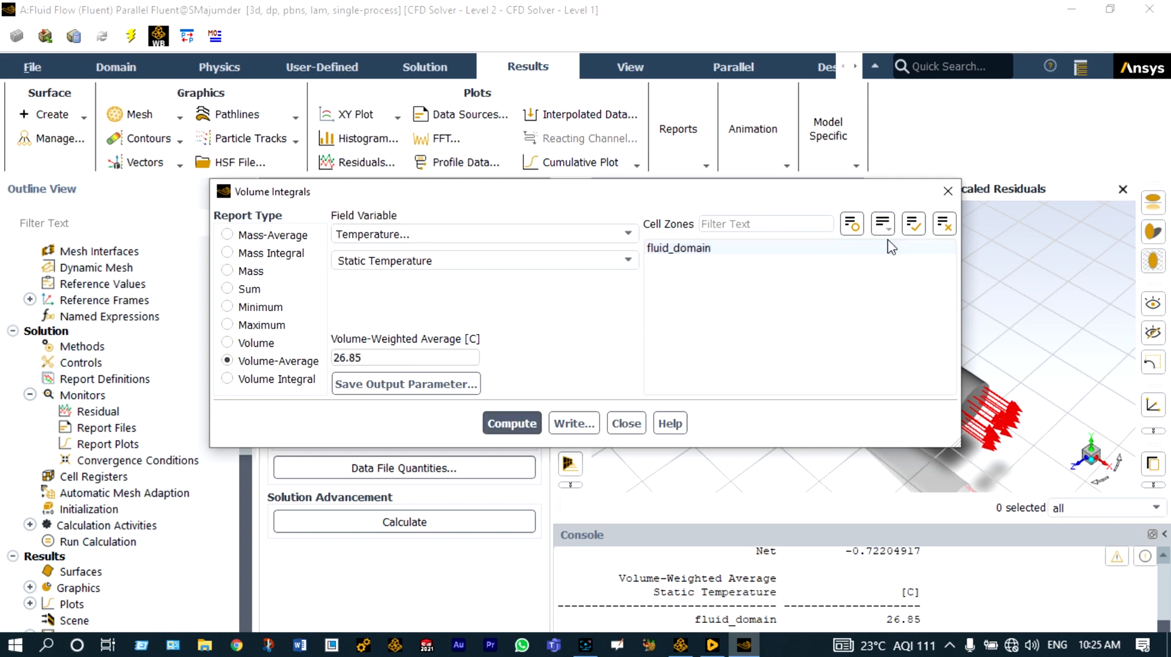
left_click(949, 191)
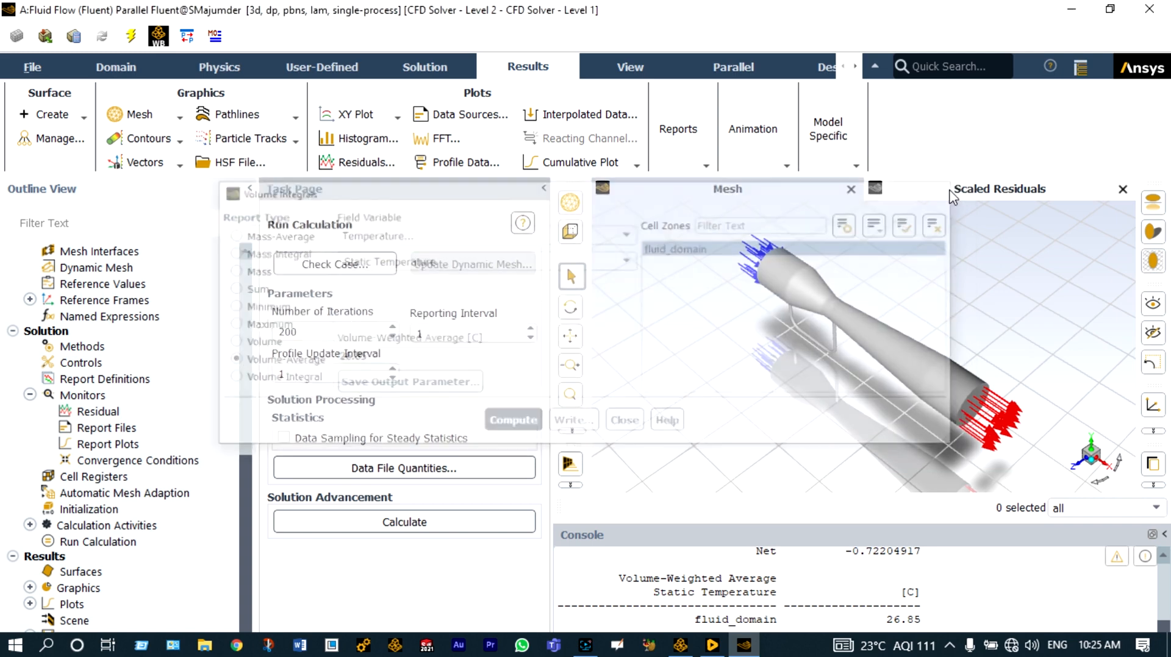
Step: Compute the facet average of velocity magnitude on the entry and exit surfaces with a surface integral report
left_click(690, 162)
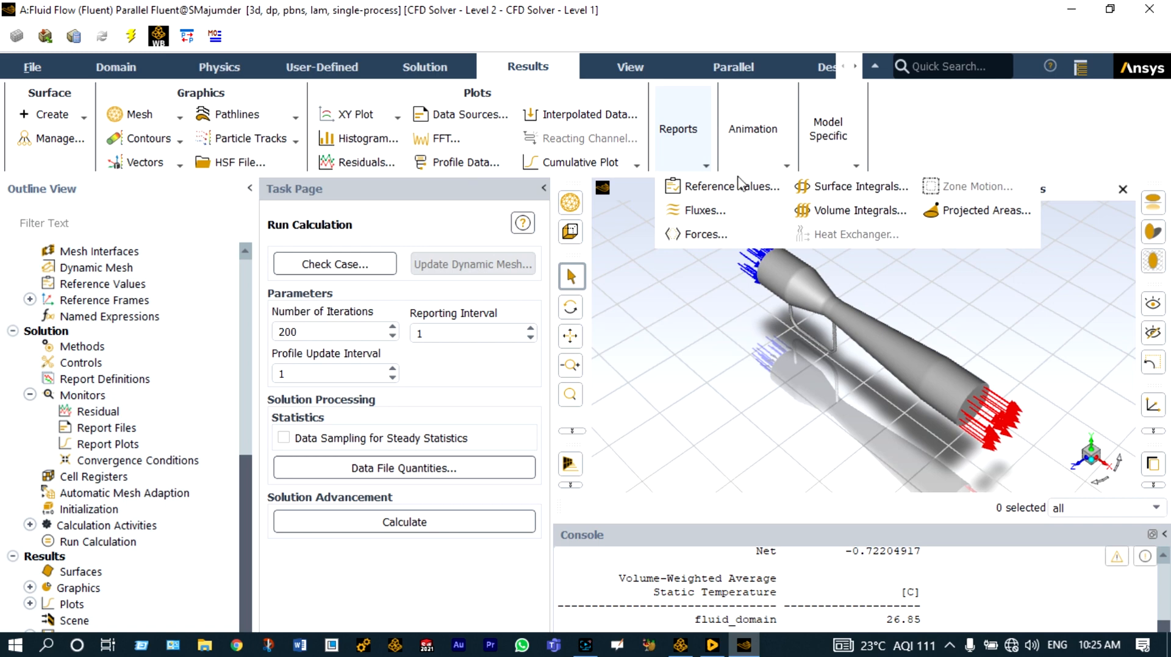
left_click(814, 186)
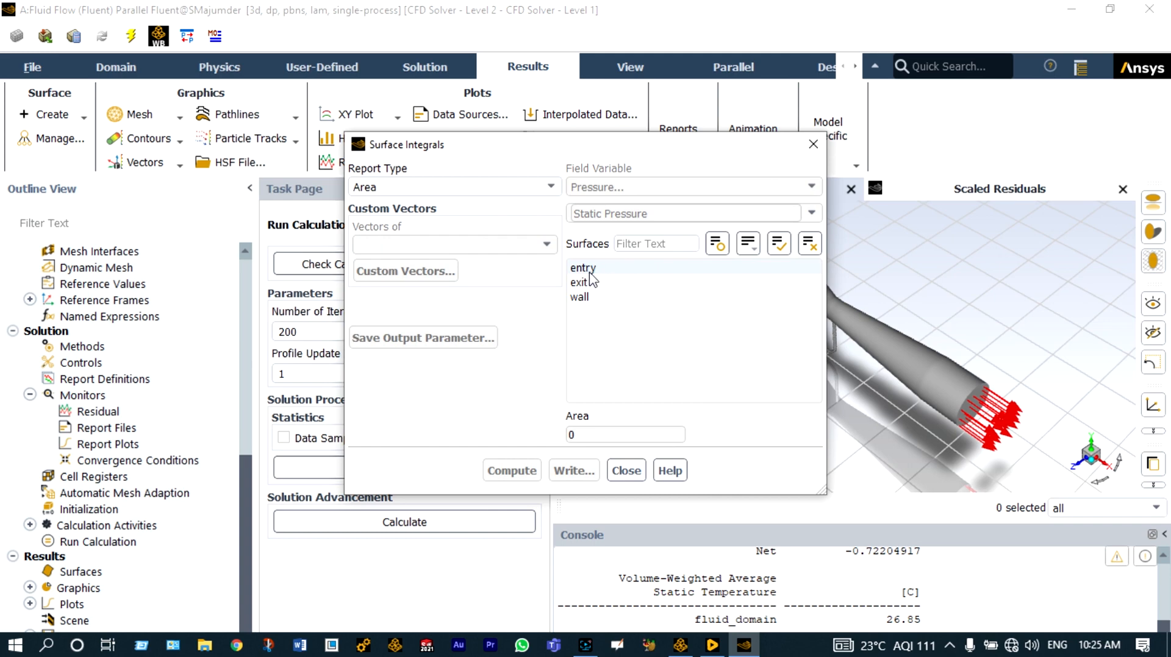
left_click(551, 187)
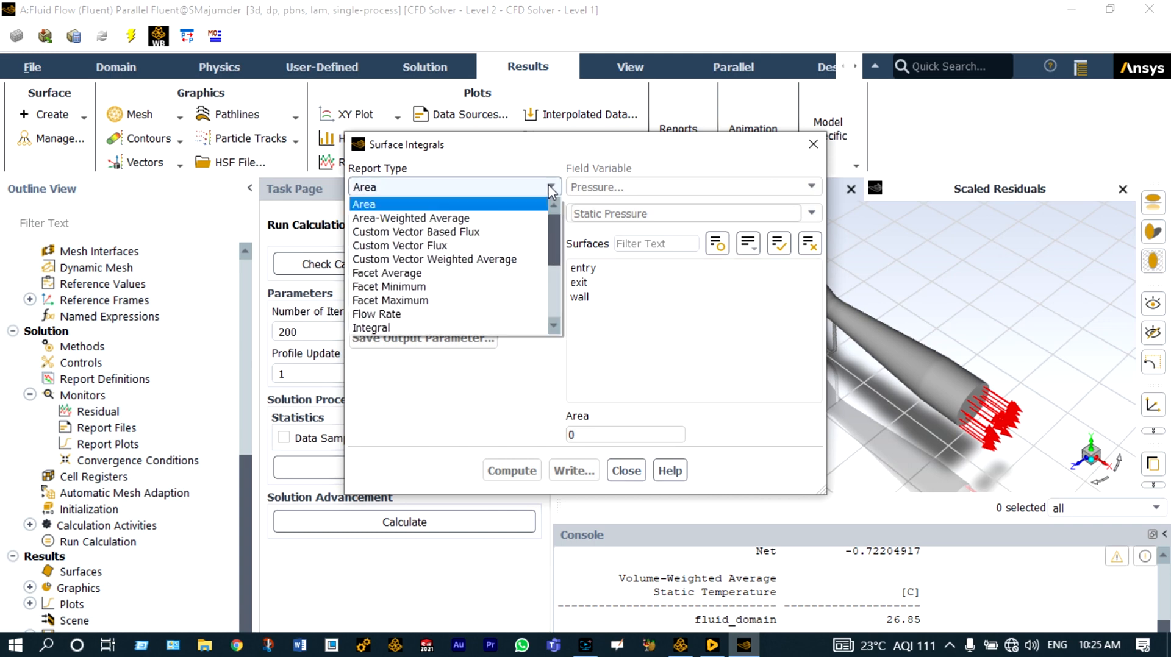
left_click(433, 275)
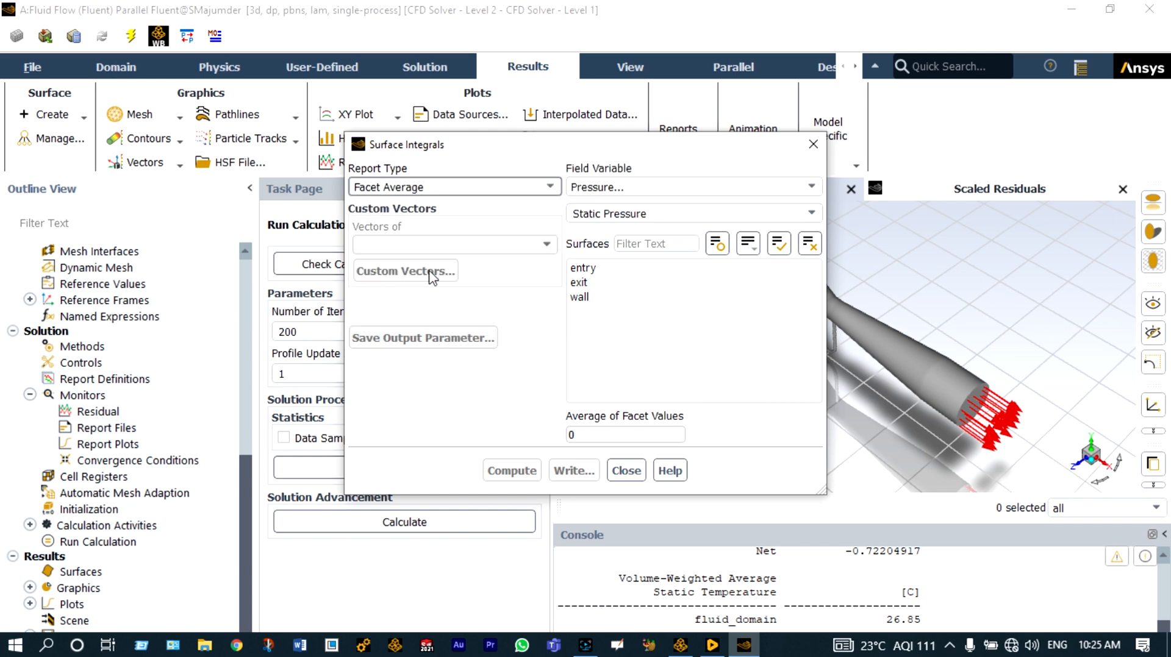
left_click(581, 269)
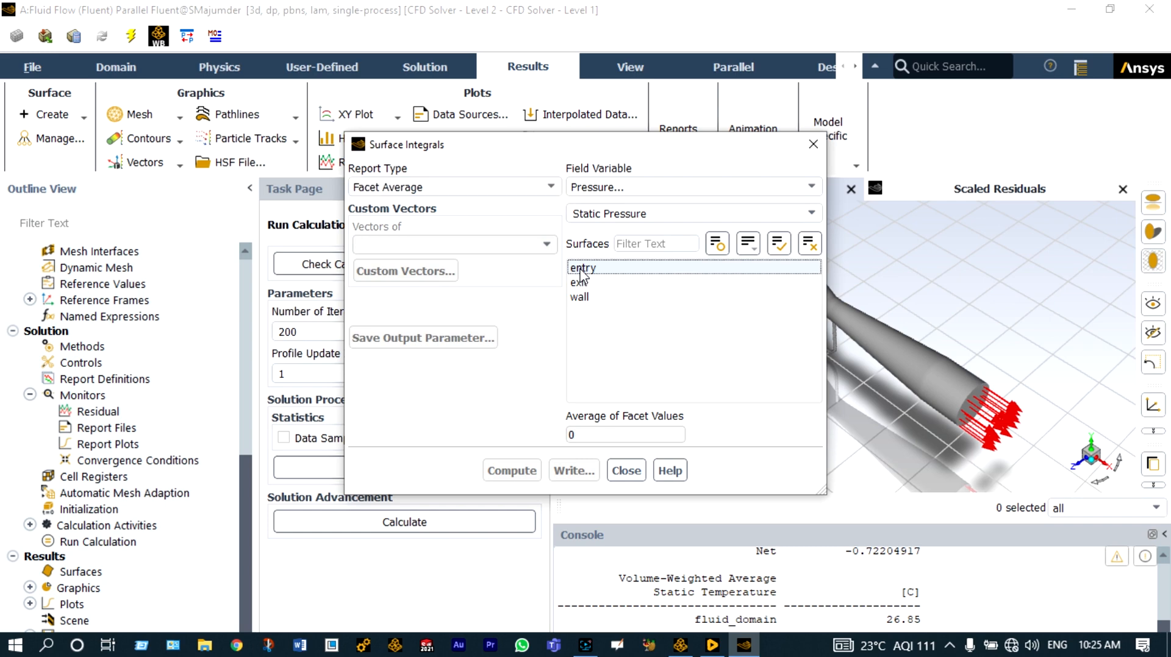
left_click(579, 282)
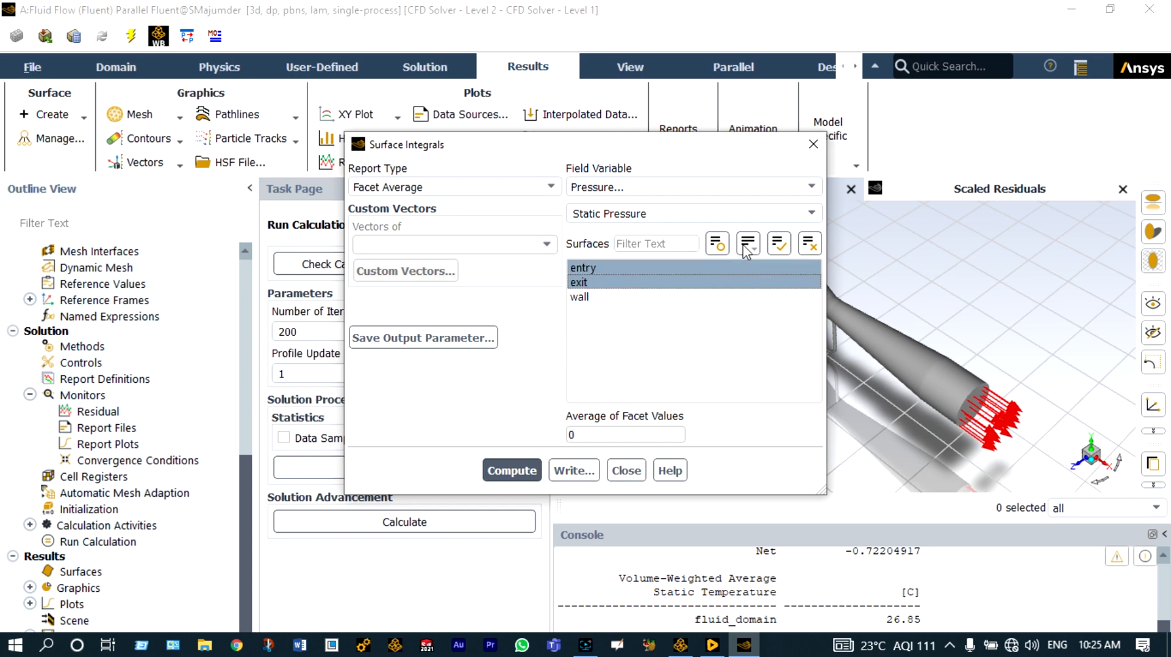
left_click(810, 189)
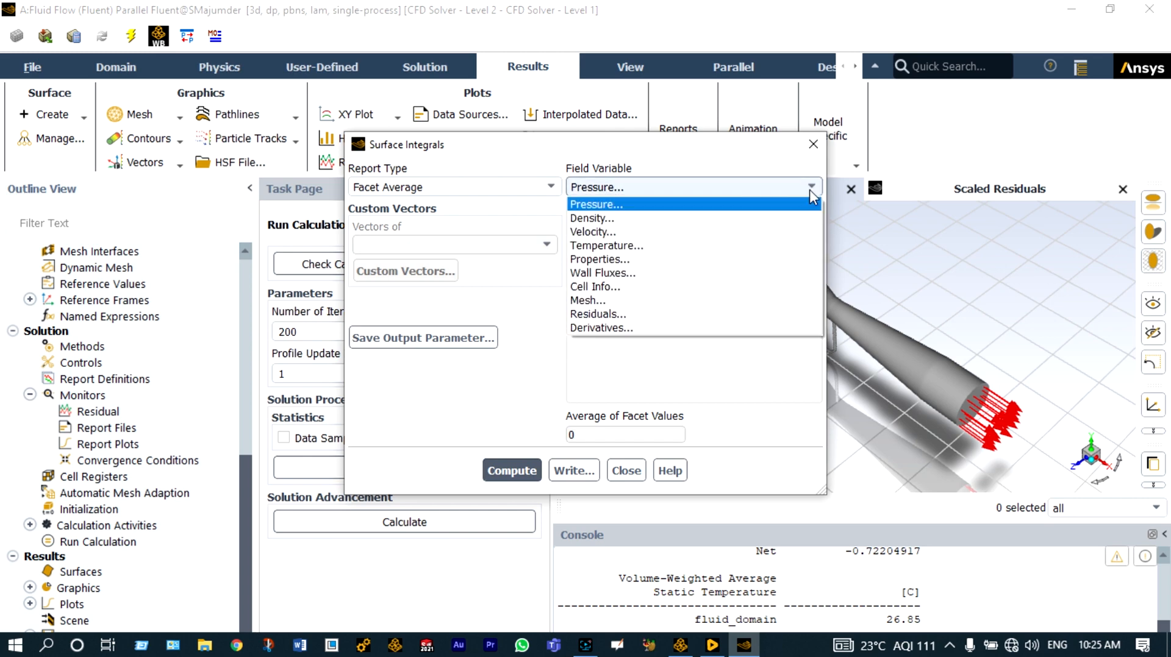
left_click(630, 237)
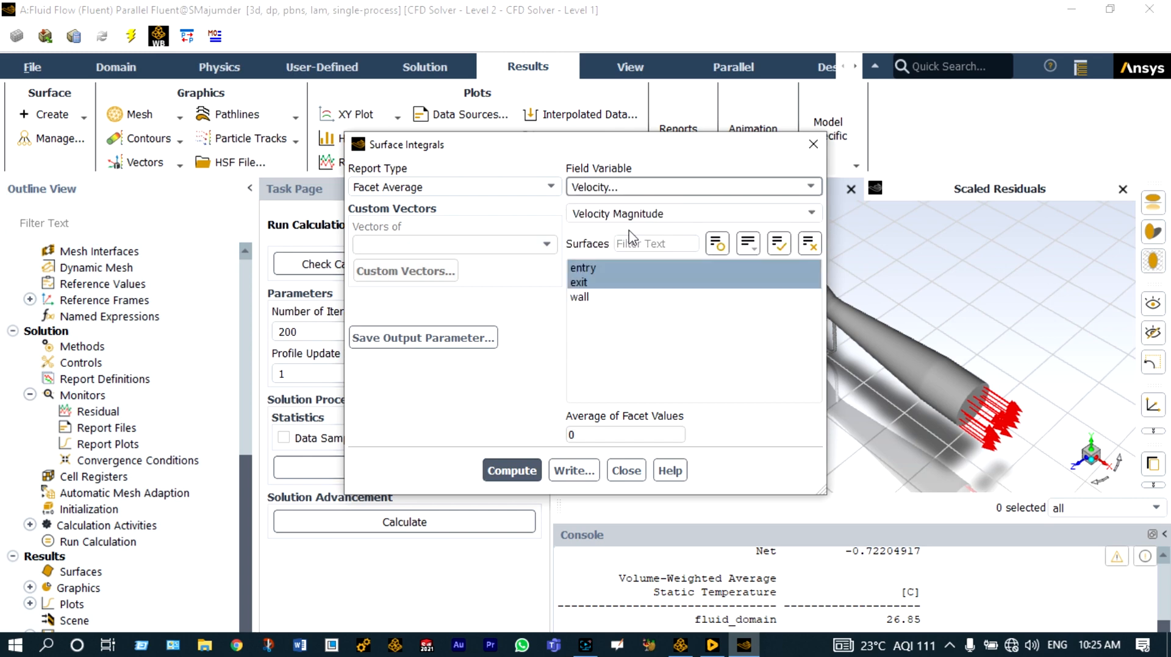
left_click(517, 471)
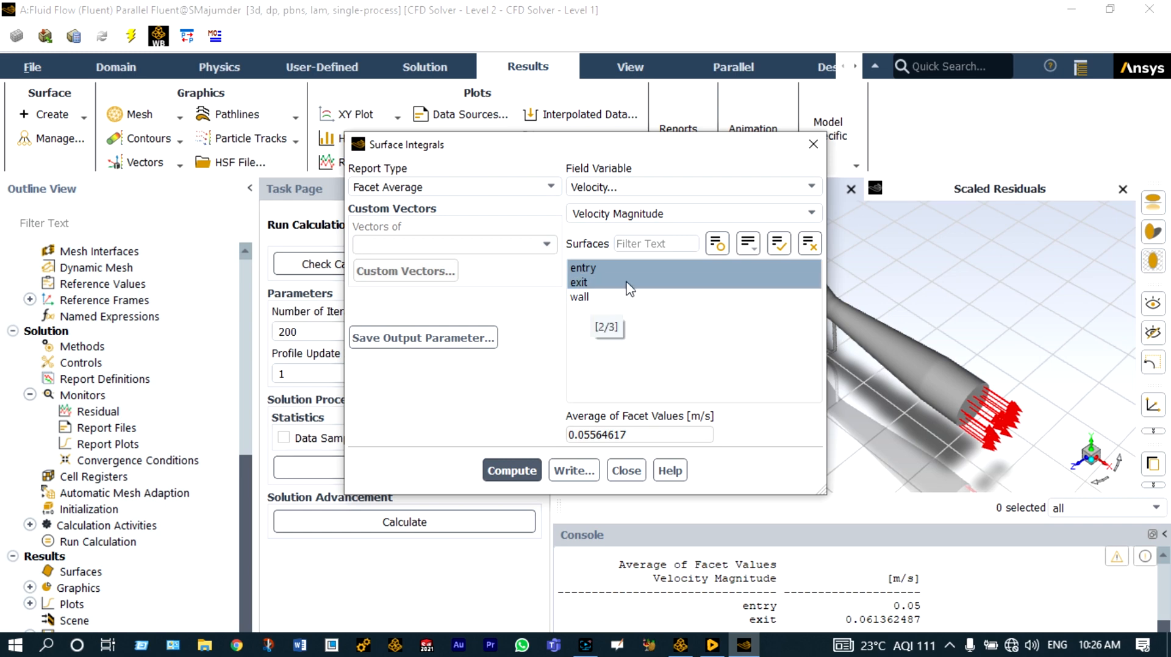
Step: Compute the facet average of static pressure on the entry and exit surfaces
left_click(812, 187)
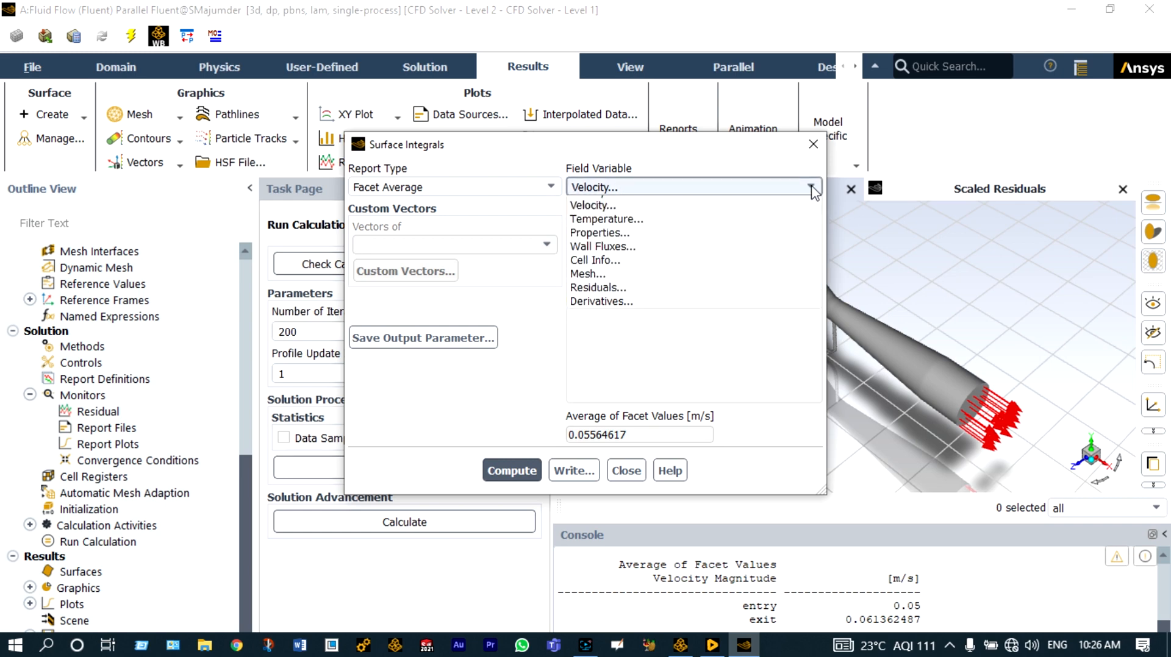
left_click(680, 205)
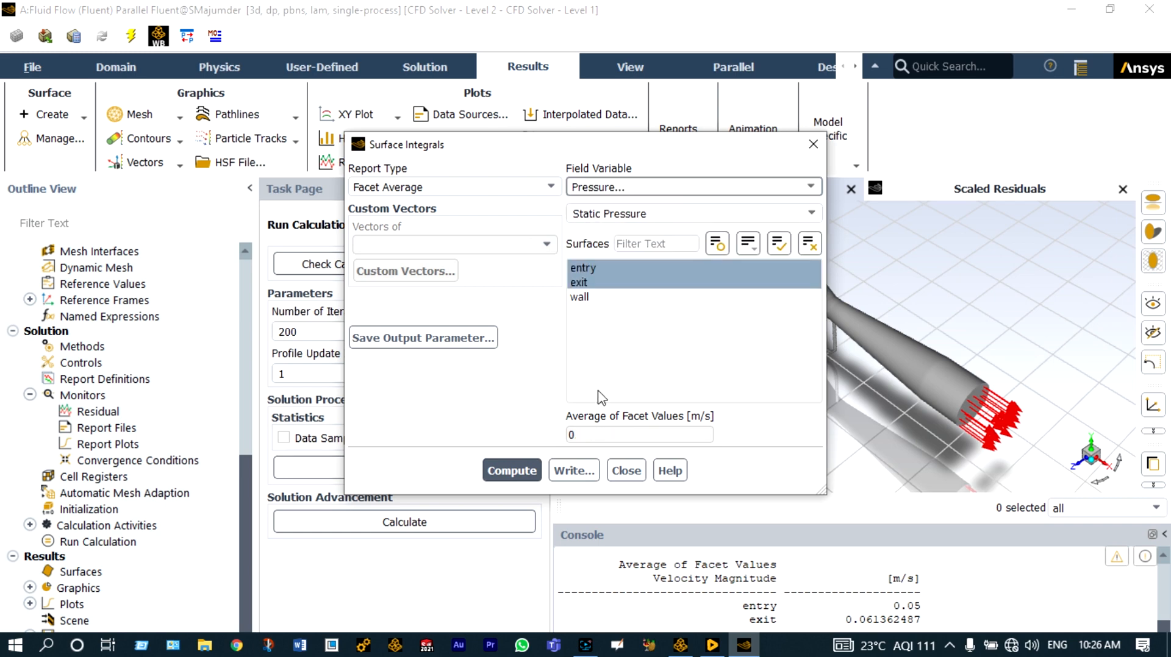
left_click(528, 471)
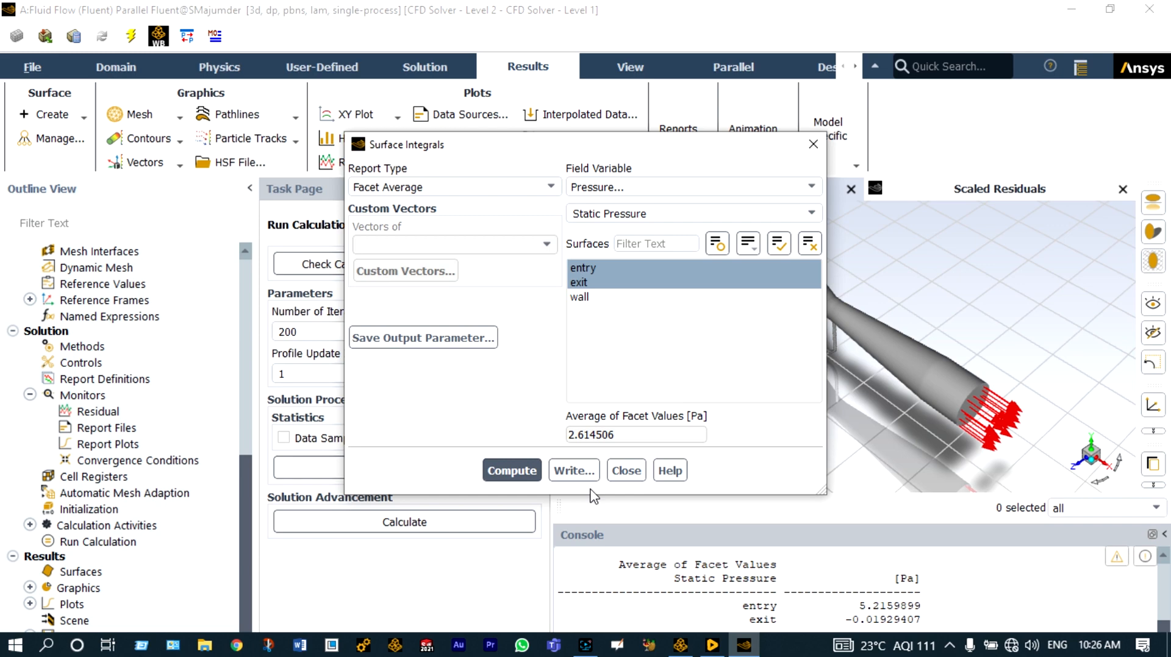
left_click(800, 267)
left_click(800, 266)
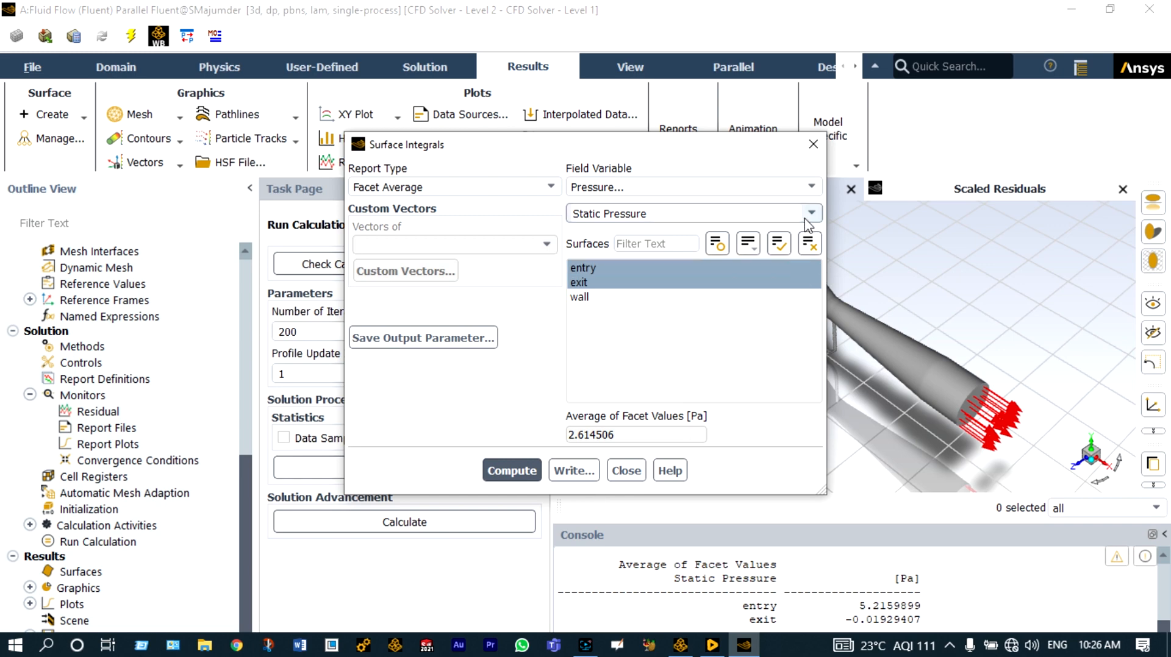
Step: Compute the facet average of static temperature on the entry and exit surfaces and close the surface integral report
left_click(811, 187)
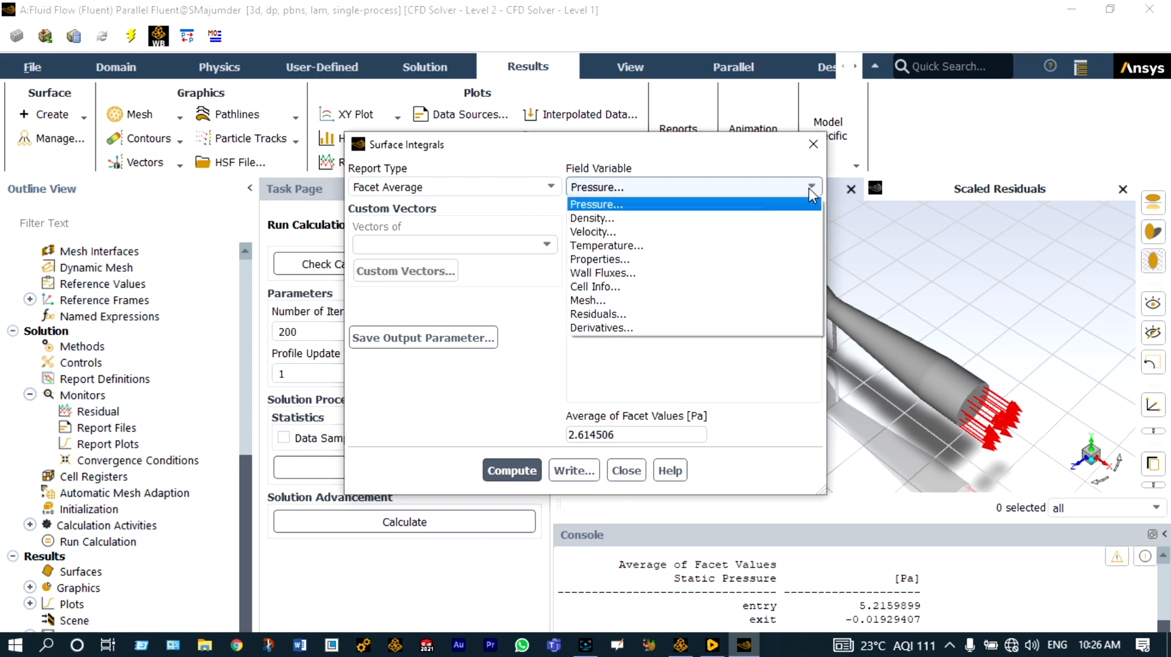
left_click(705, 252)
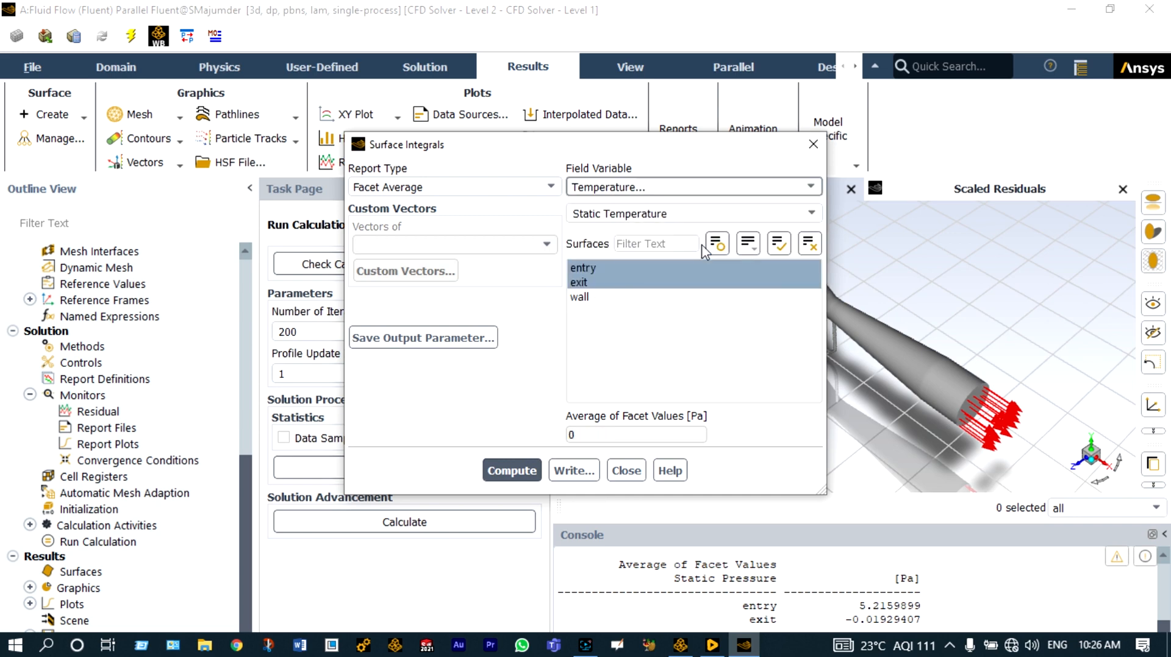
left_click(502, 471)
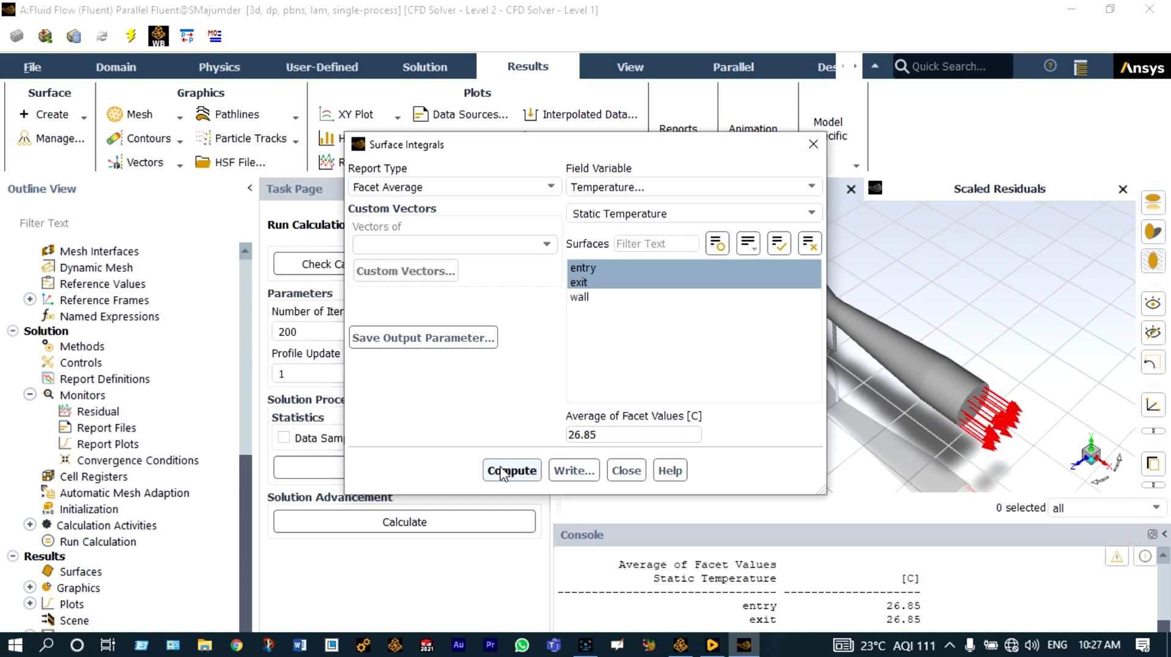
left_click(813, 146)
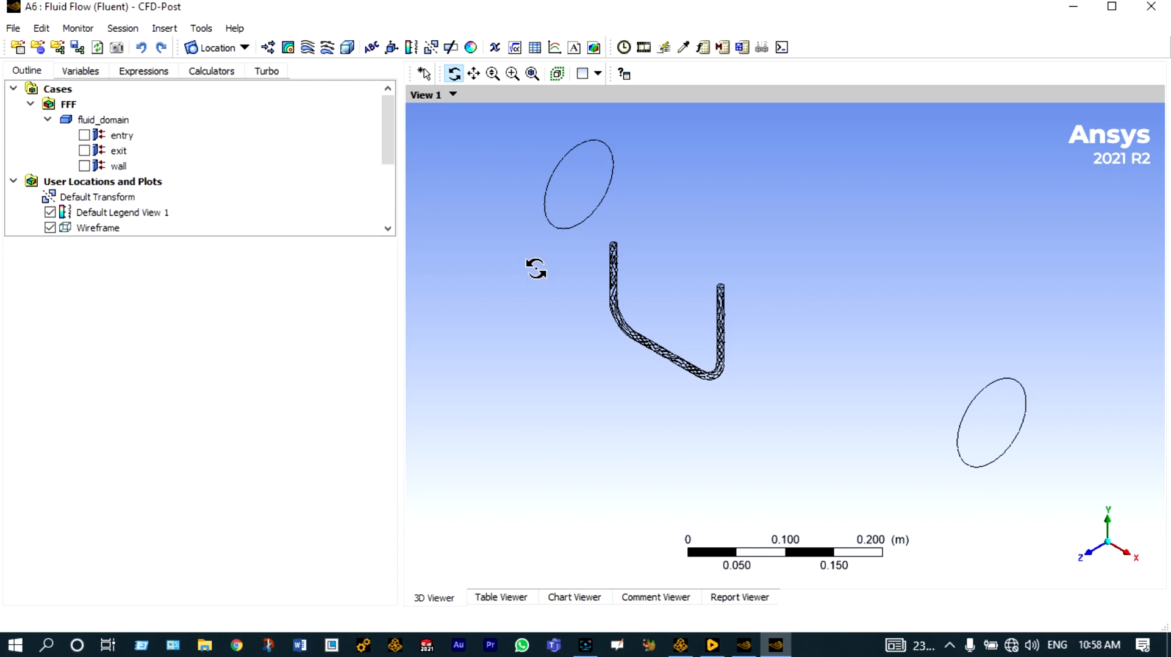
Step: In CFD-Post, insert a contour with its default name and set its locations to entry and wall
left_click(287, 47)
left_click(335, 120)
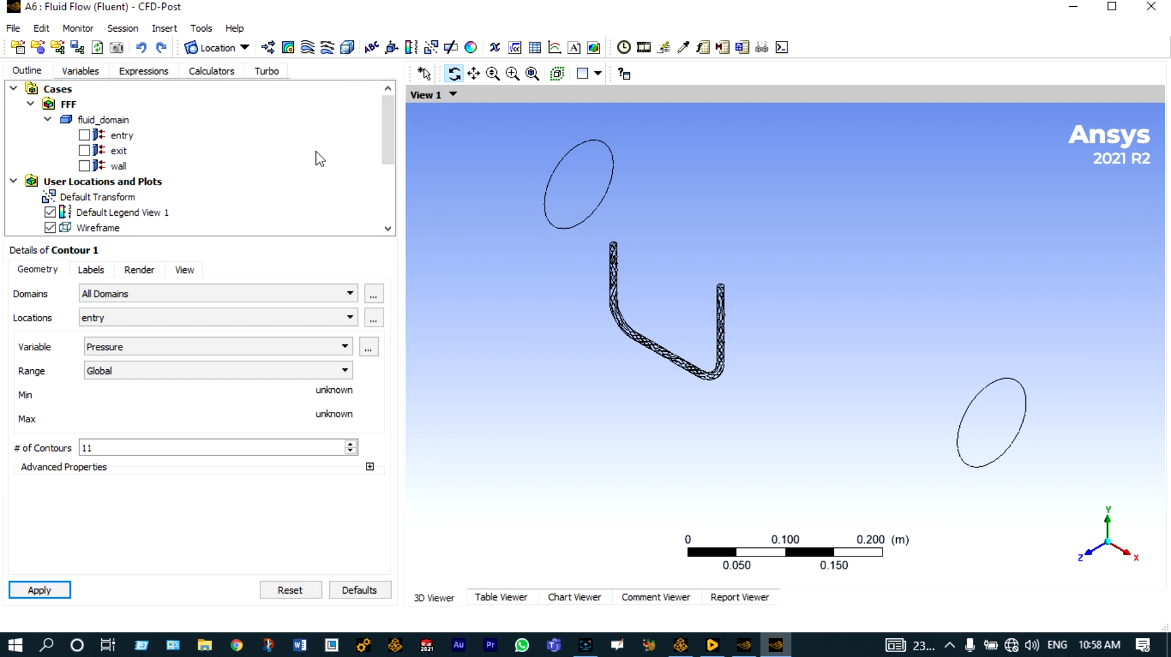
left_click(373, 319)
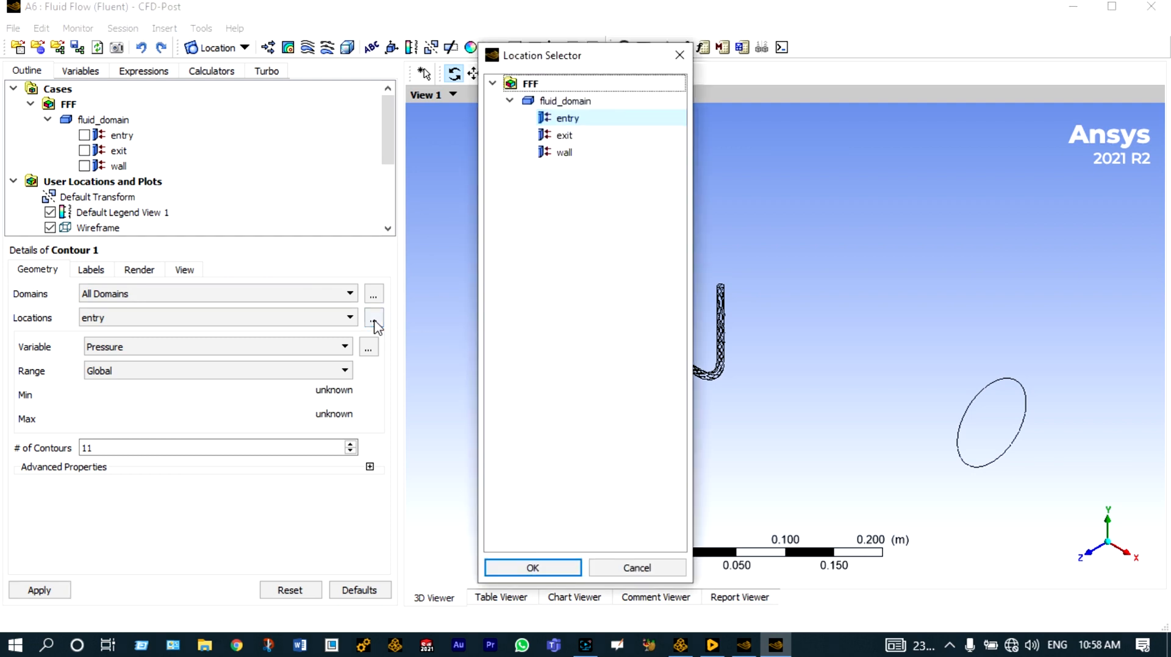
left_click(574, 155, "ctrl")
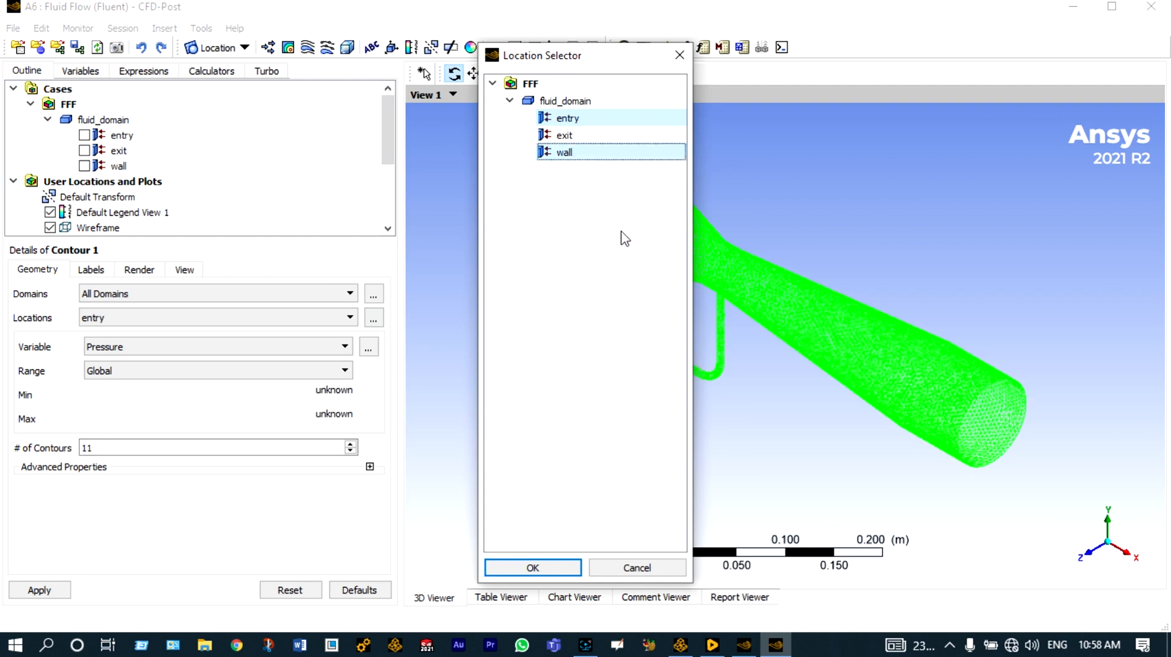
left_click(552, 569)
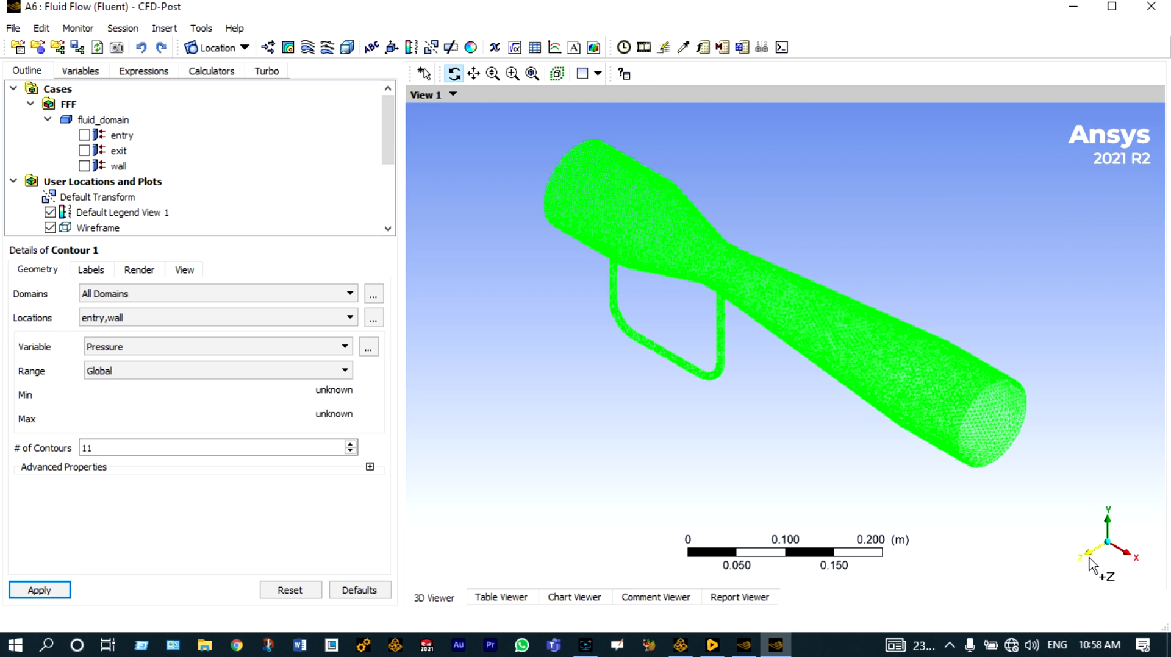
Step: View the model along the +Z axis, then plot the contour with Velocity as its variable
left_click(1091, 565)
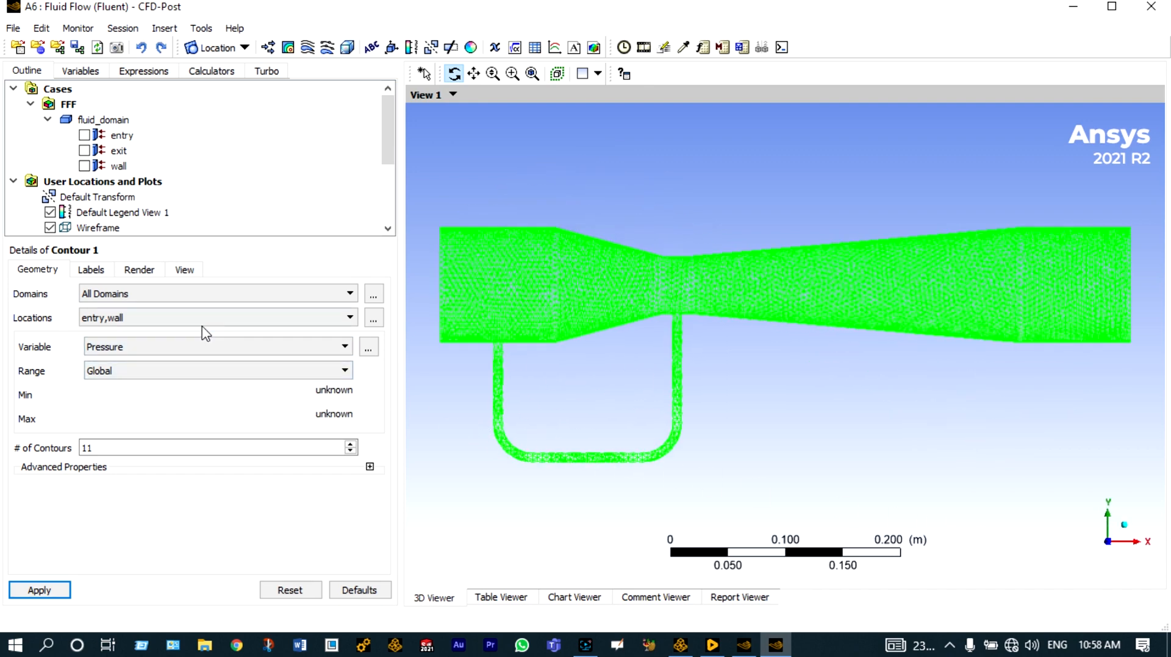
left_click(344, 346)
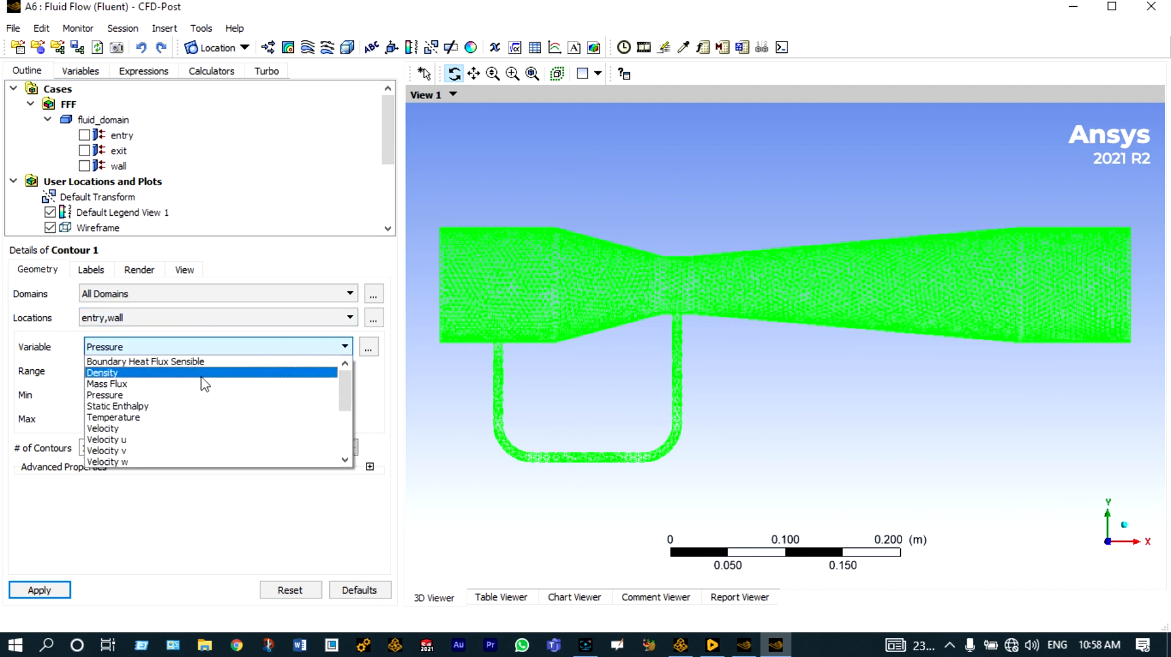
left_click(169, 429)
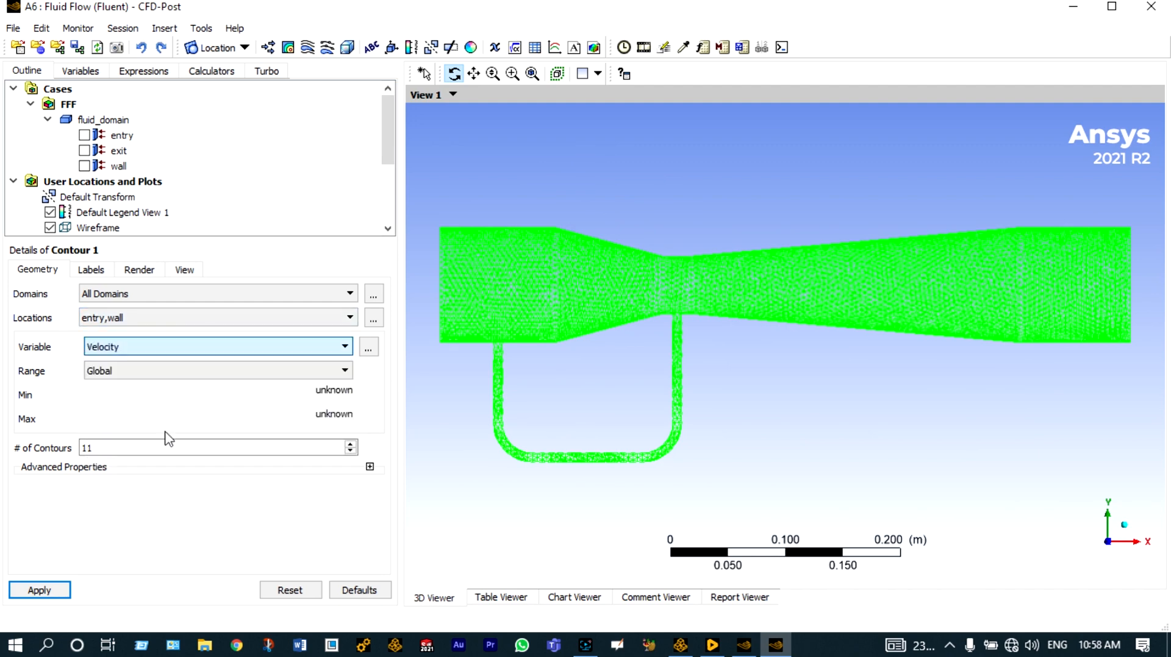
left_click(47, 588)
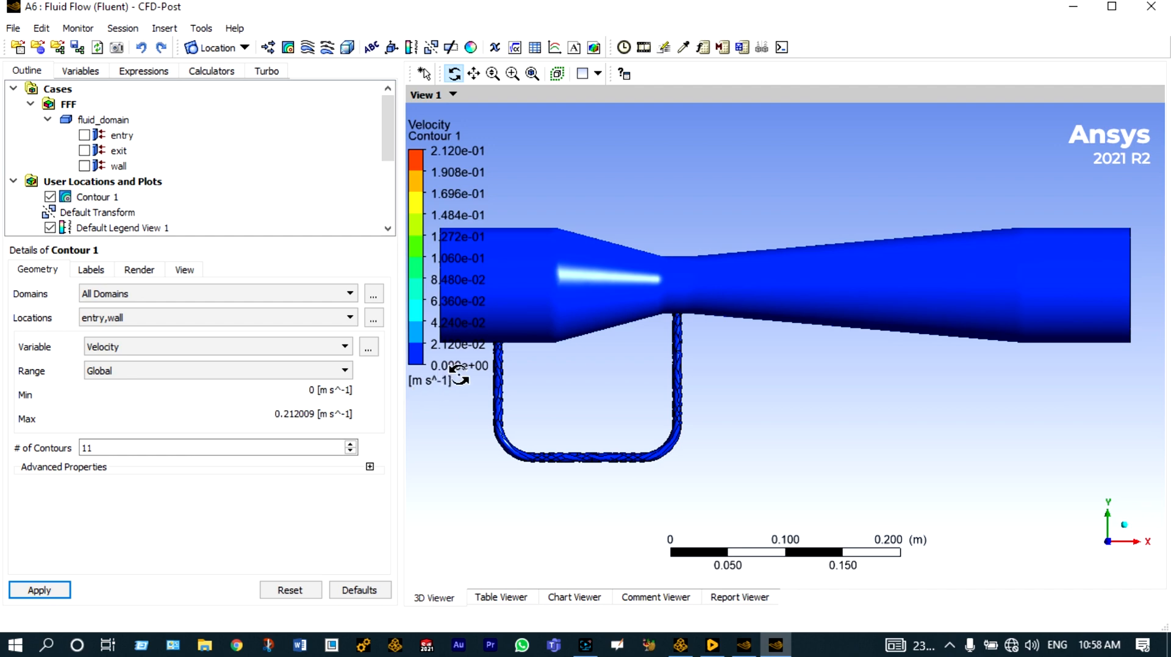
Step: Plot Contour 1 on entry and wall with Pressure as its variable
left_click(352, 320)
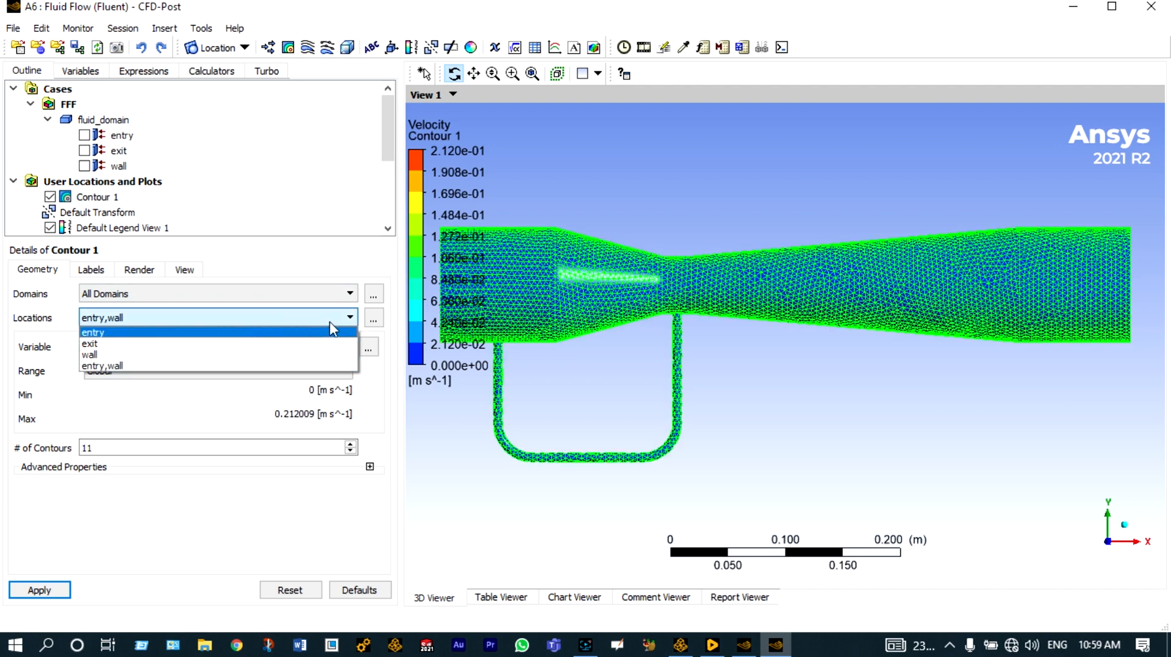
left_click(352, 263)
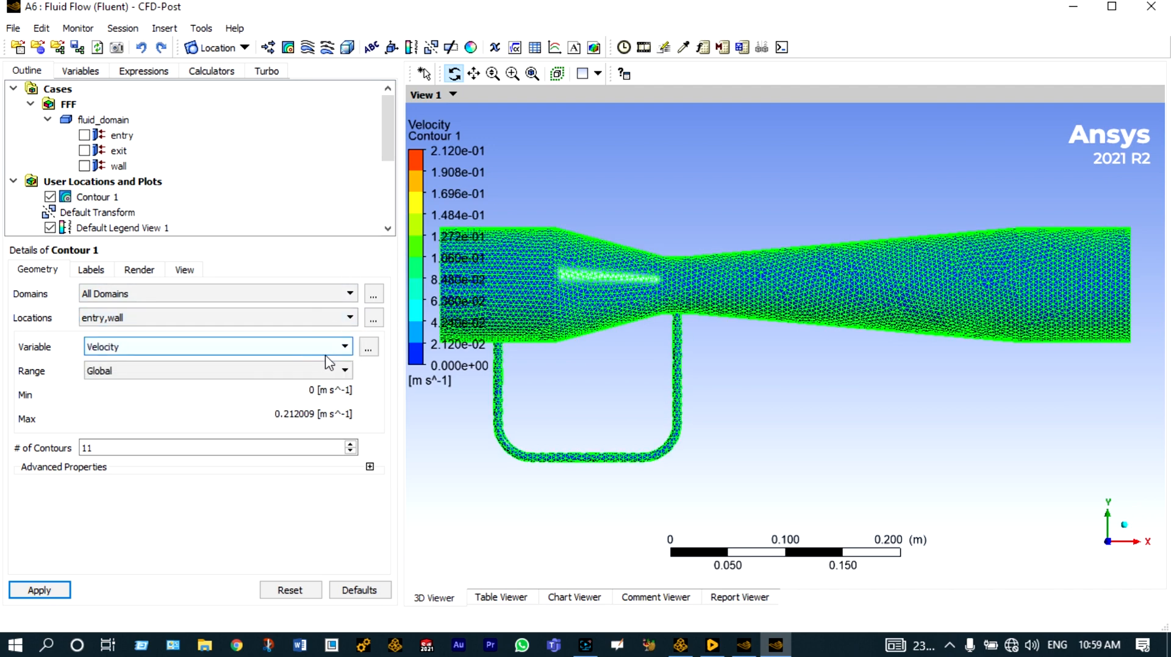
left_click(345, 347)
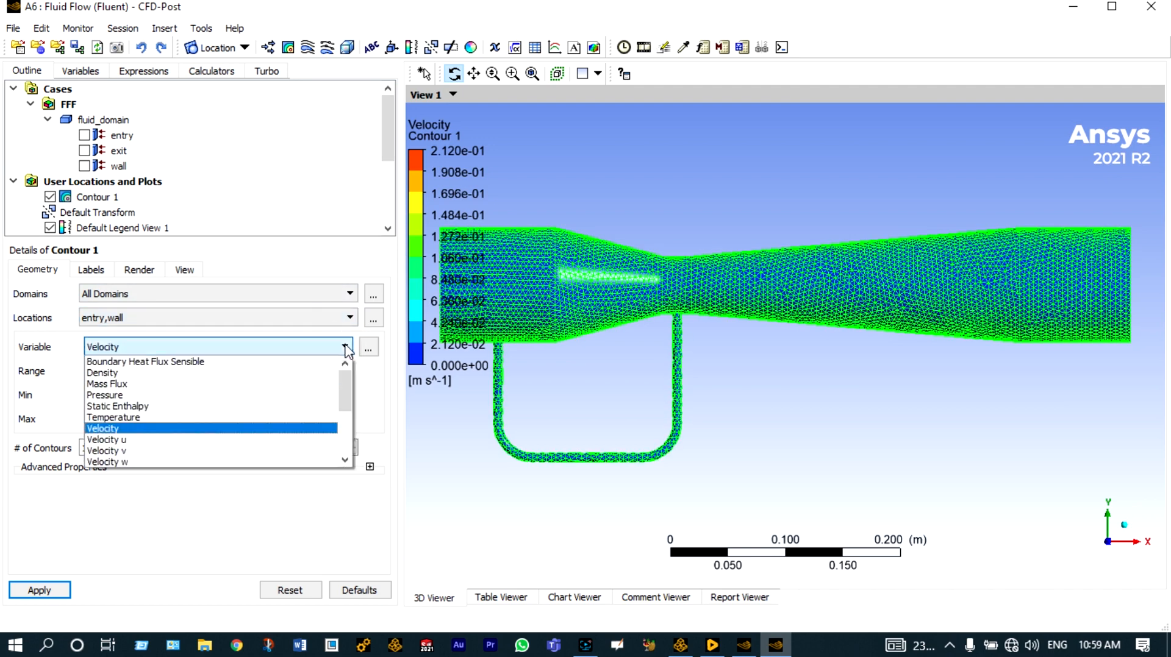
left_click(188, 396)
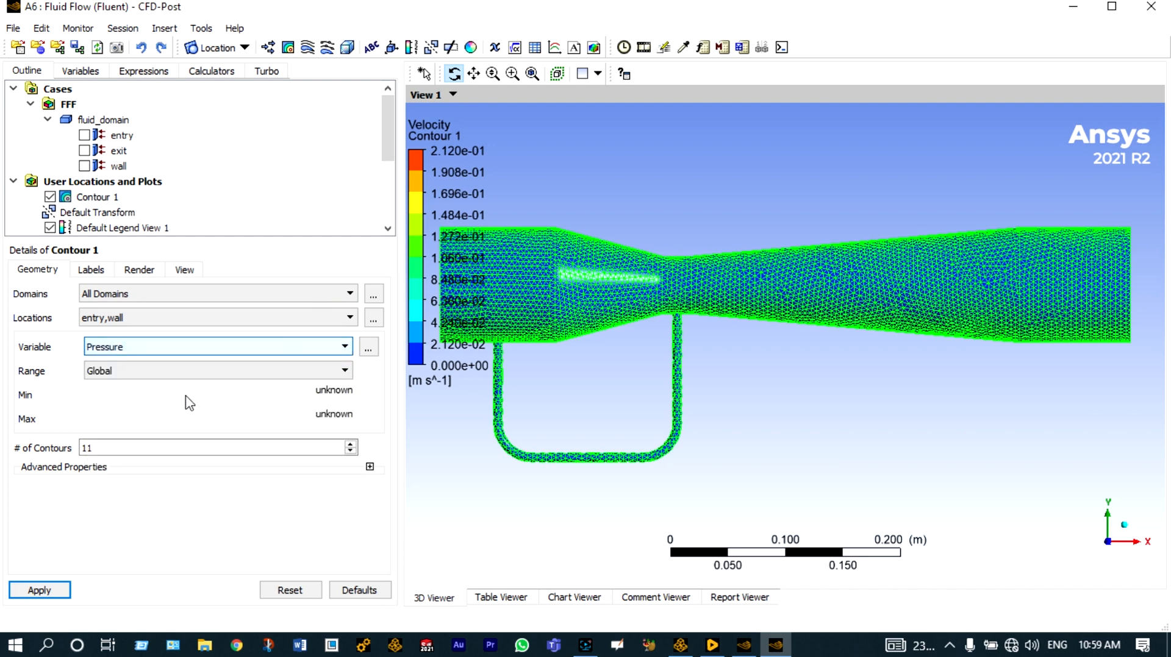
left_click(63, 593)
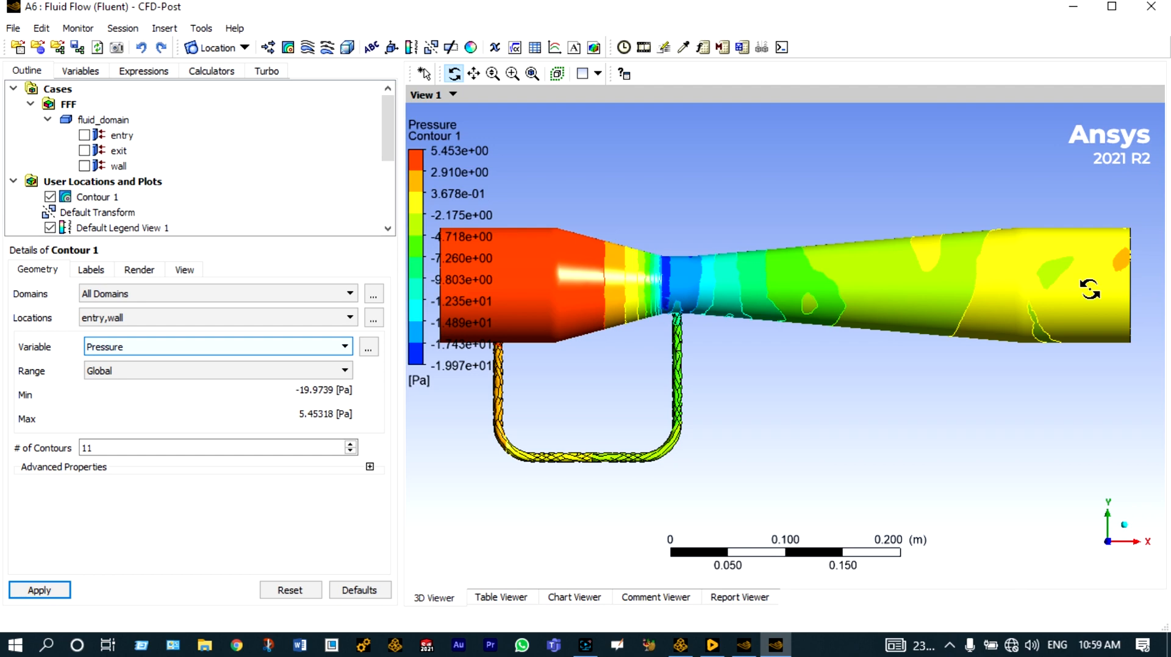
left_click_drag(1090, 289, 785, 357)
scroll(785, 357, "down", 3)
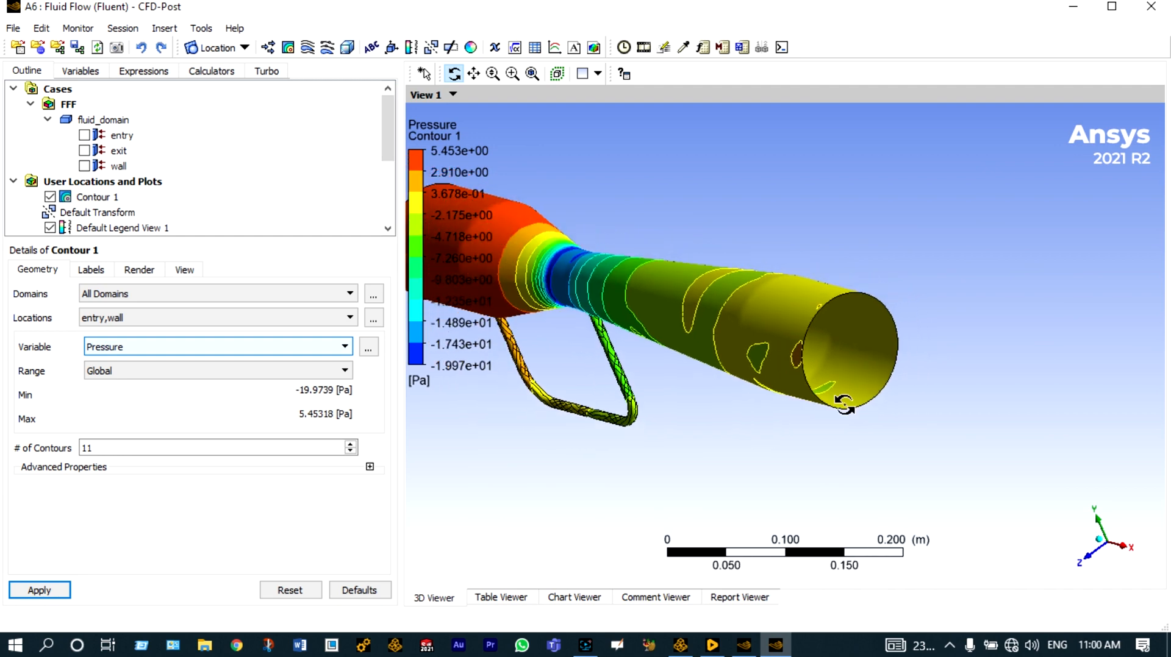
left_click(1079, 560)
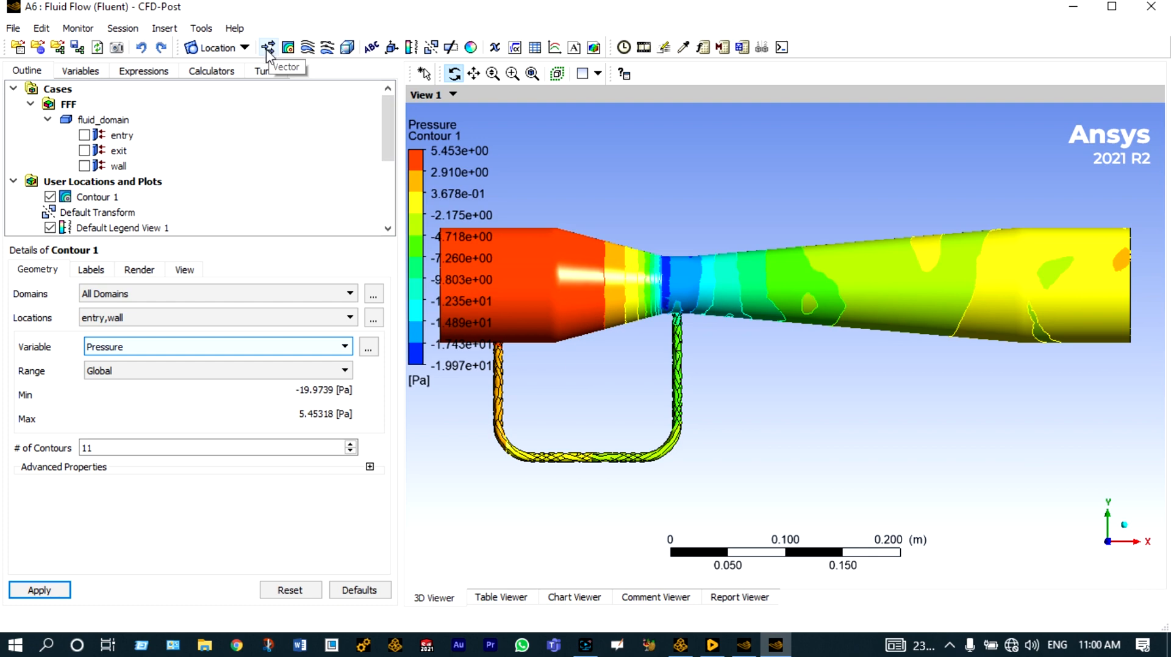
Step: Hide Contour 1 and insert a vector plot with its default name
left_click_drag(386, 127, 399, 170)
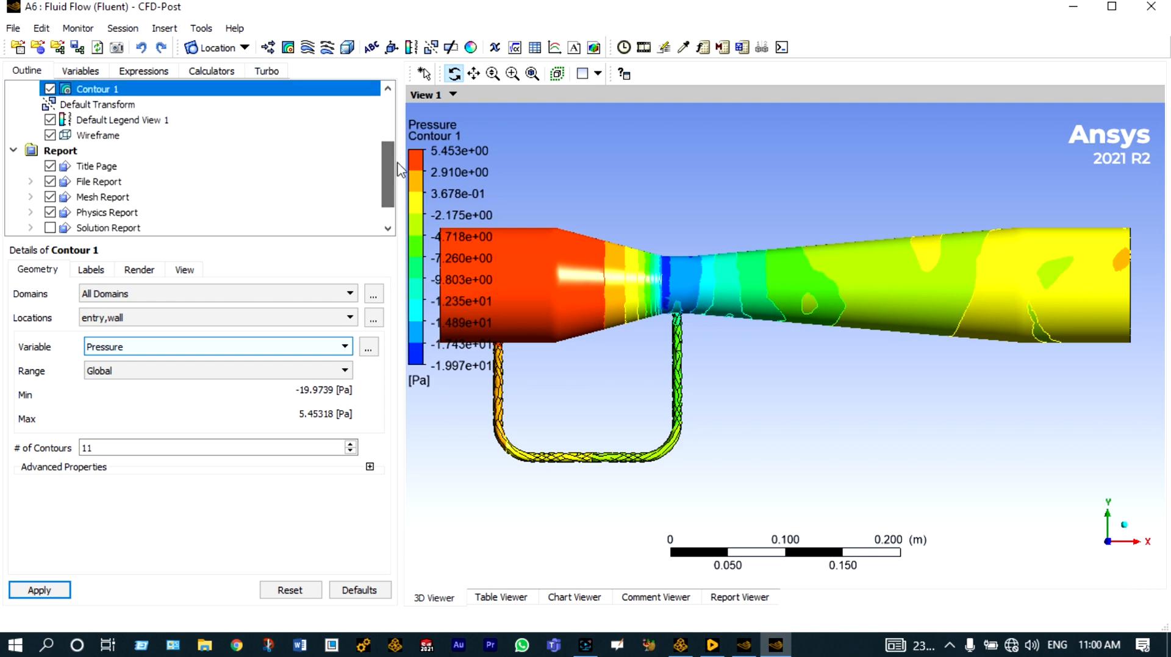
left_click(50, 89)
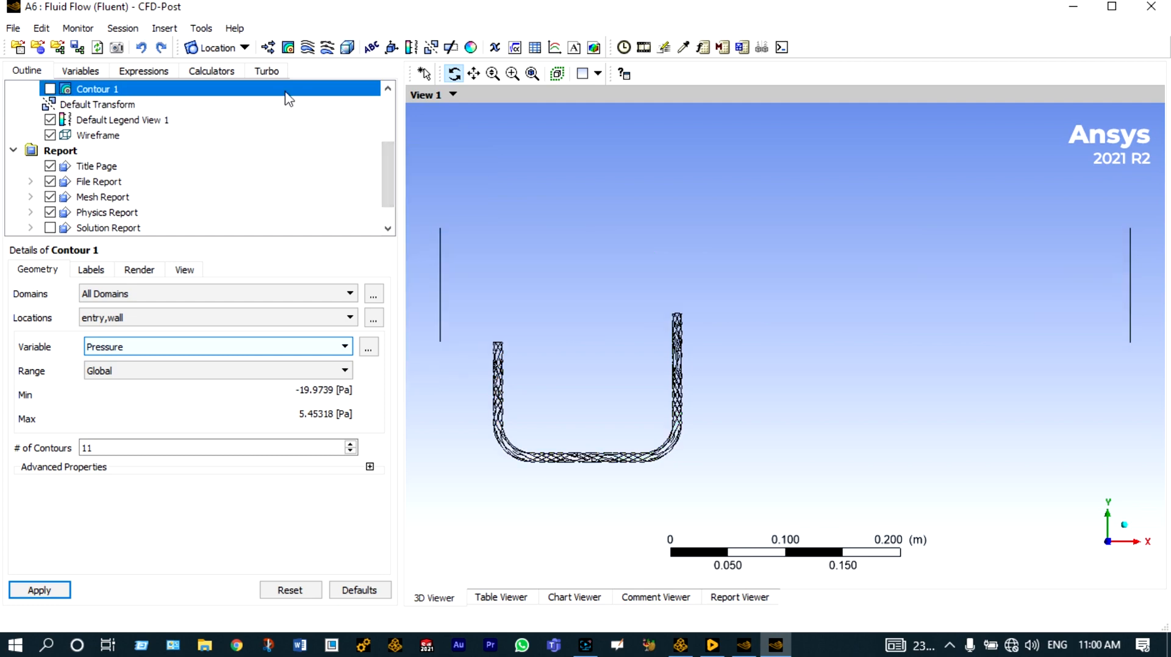
left_click(270, 48)
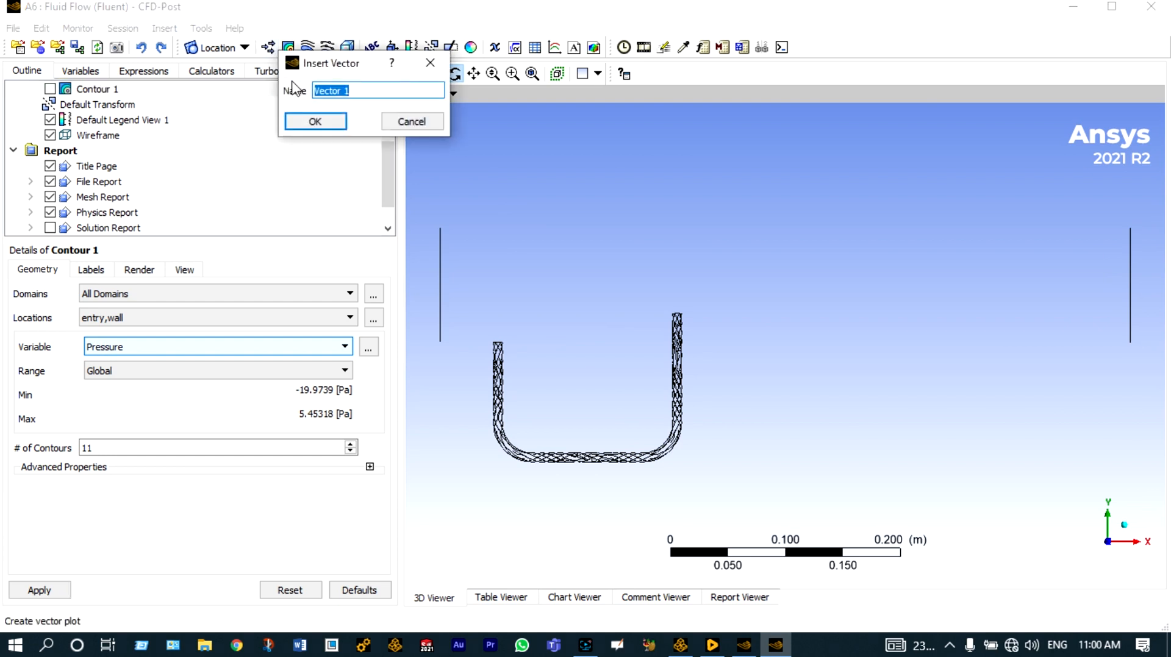
left_click(312, 122)
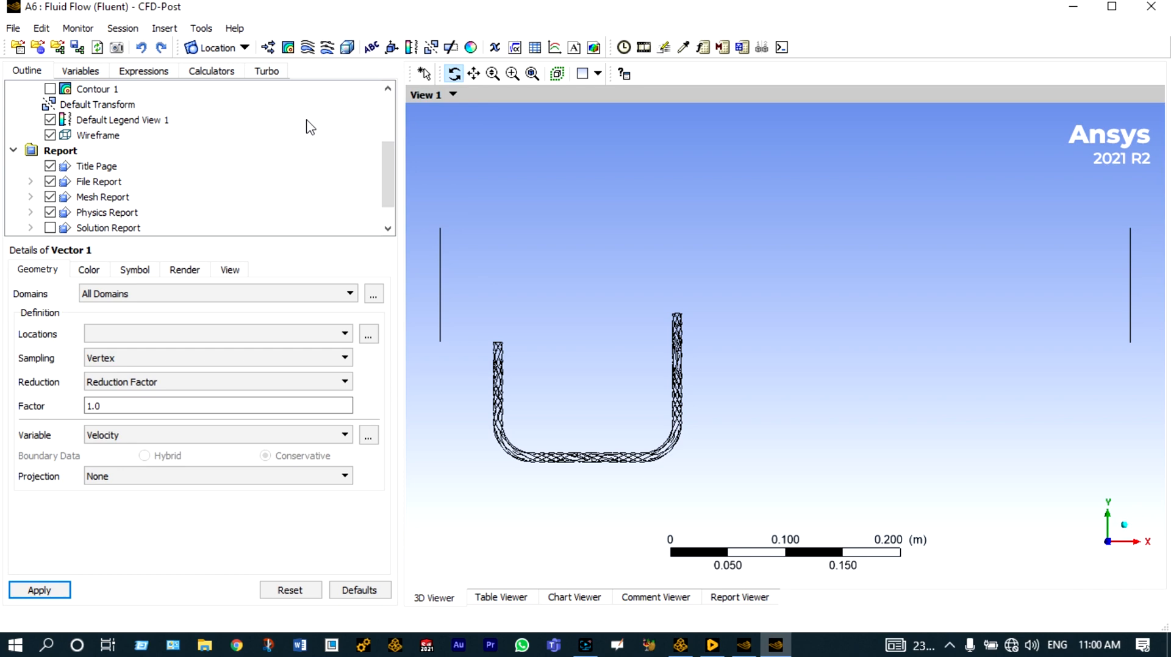
Step: Try plotting the velocity vectors with only the wall as location
left_click(345, 335)
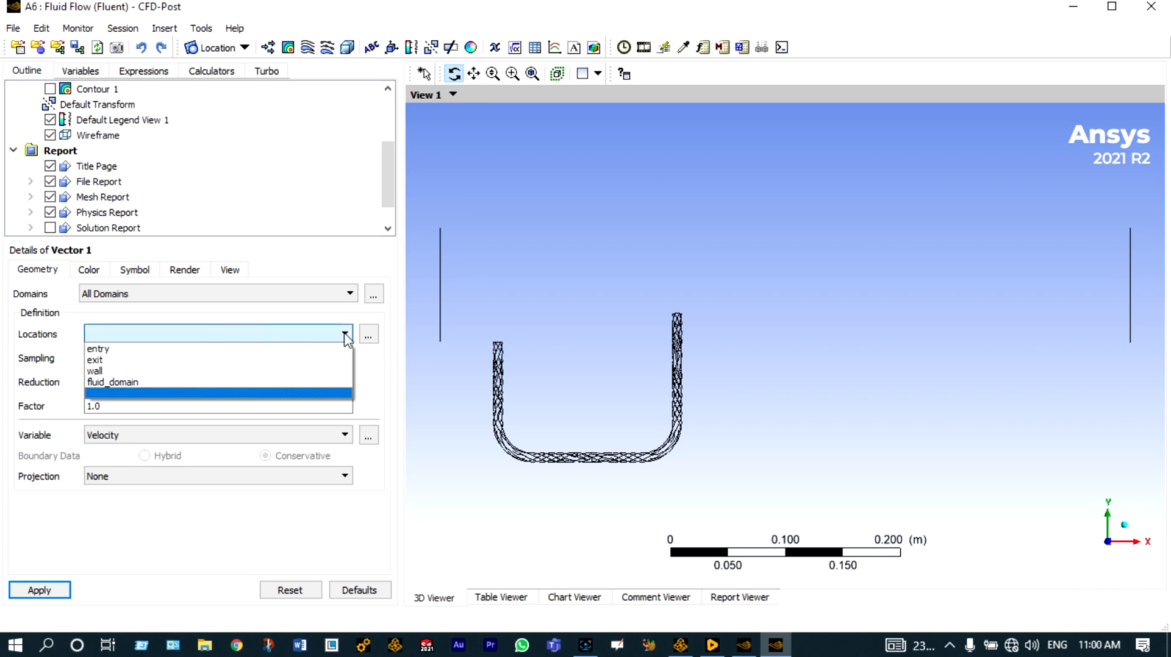
left_click(250, 371)
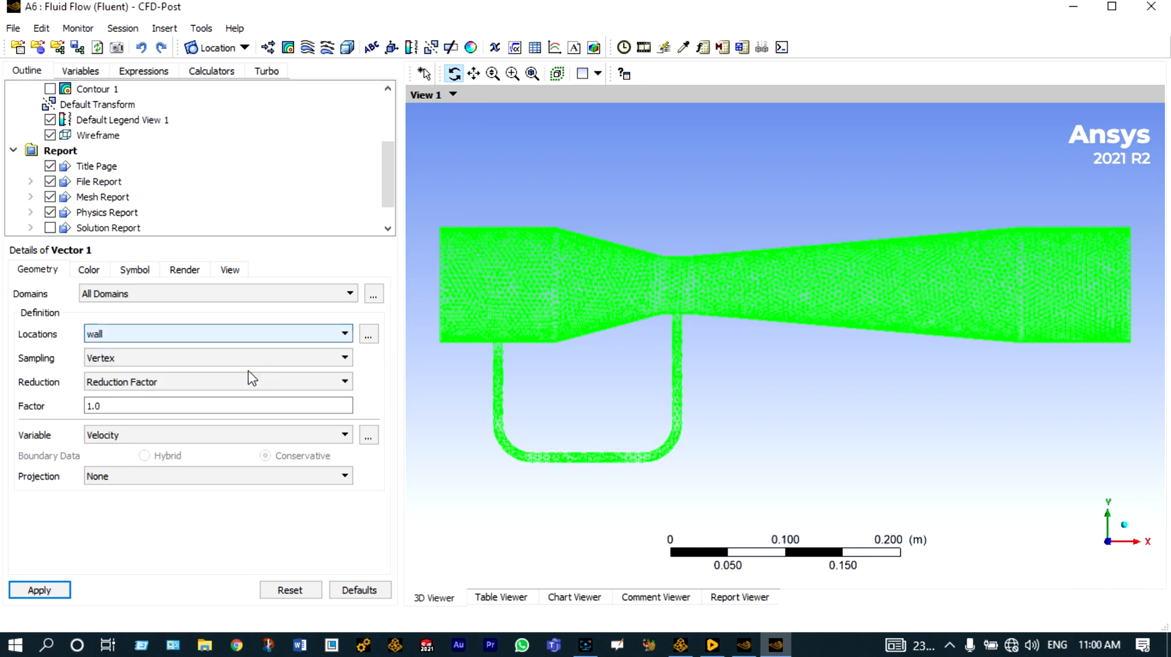
left_click(62, 591)
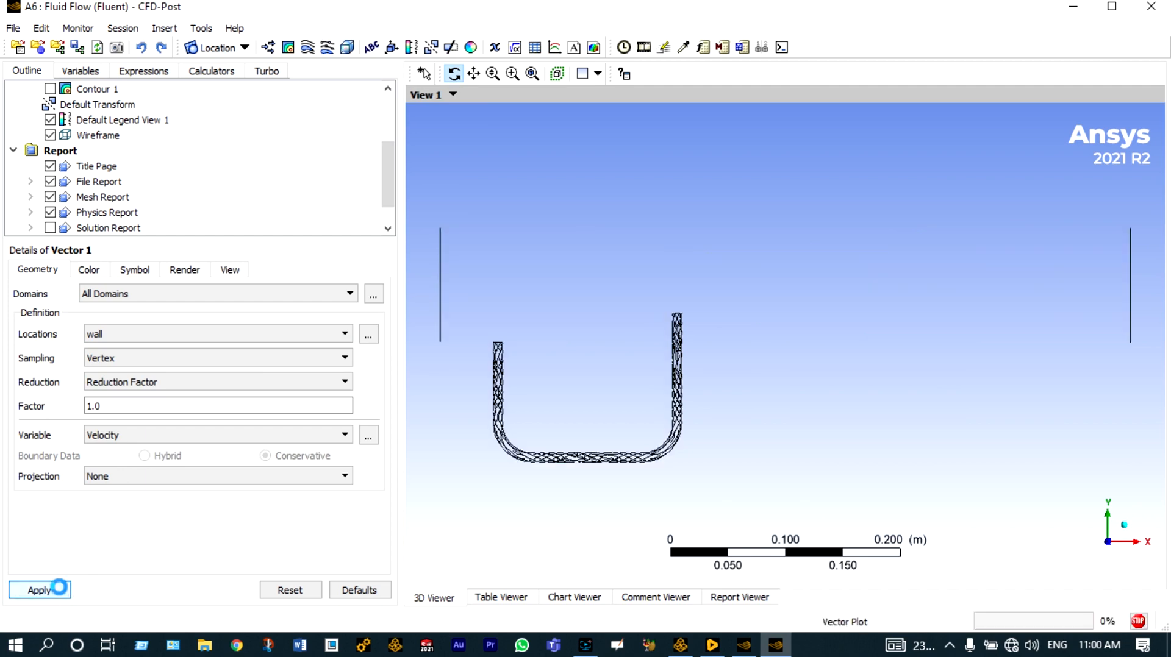
Step: Try plotting the velocity vectors with entry, exit and wall as locations
left_click(369, 335)
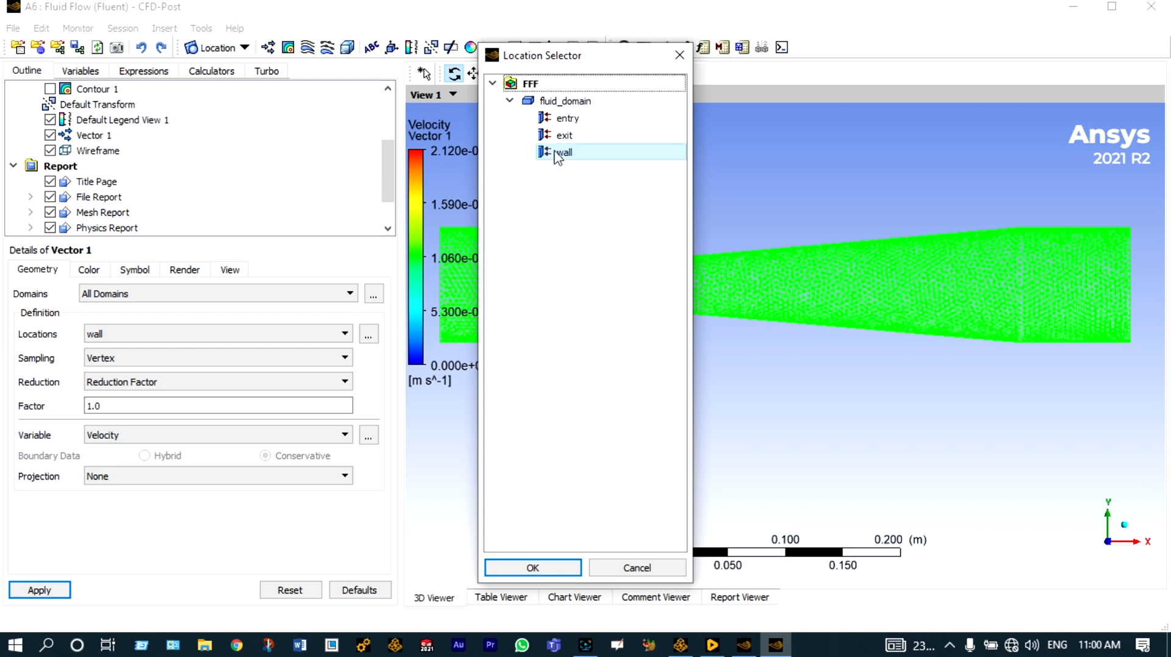
left_click(564, 135, "ctrl")
left_click(566, 119, "ctrl")
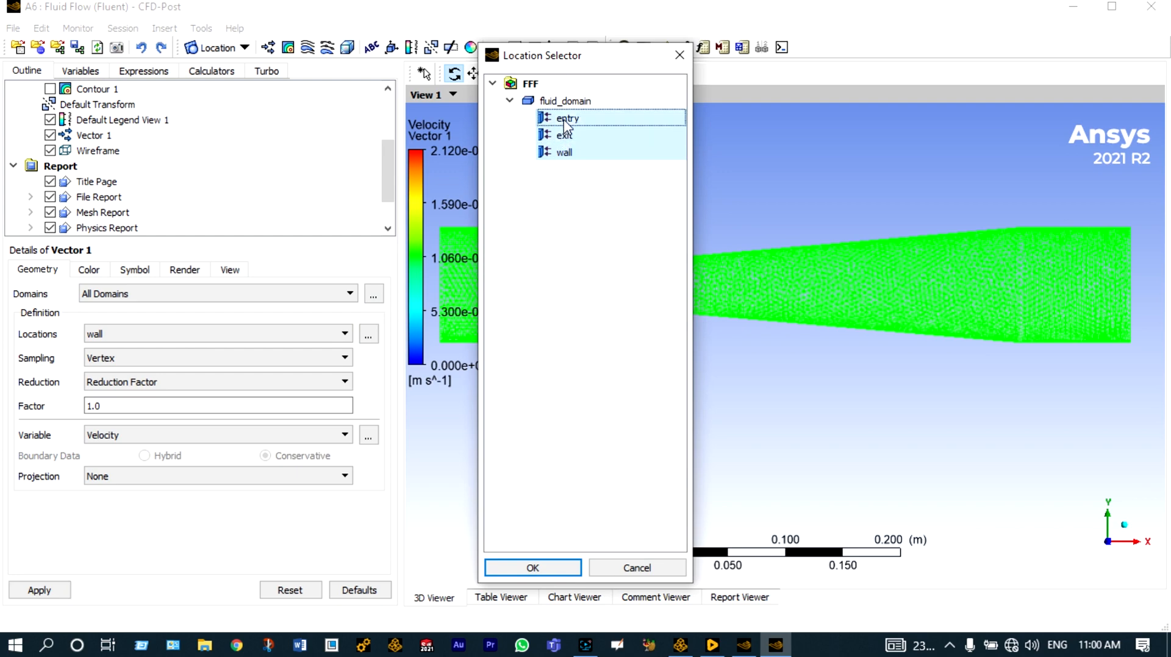
left_click(533, 568)
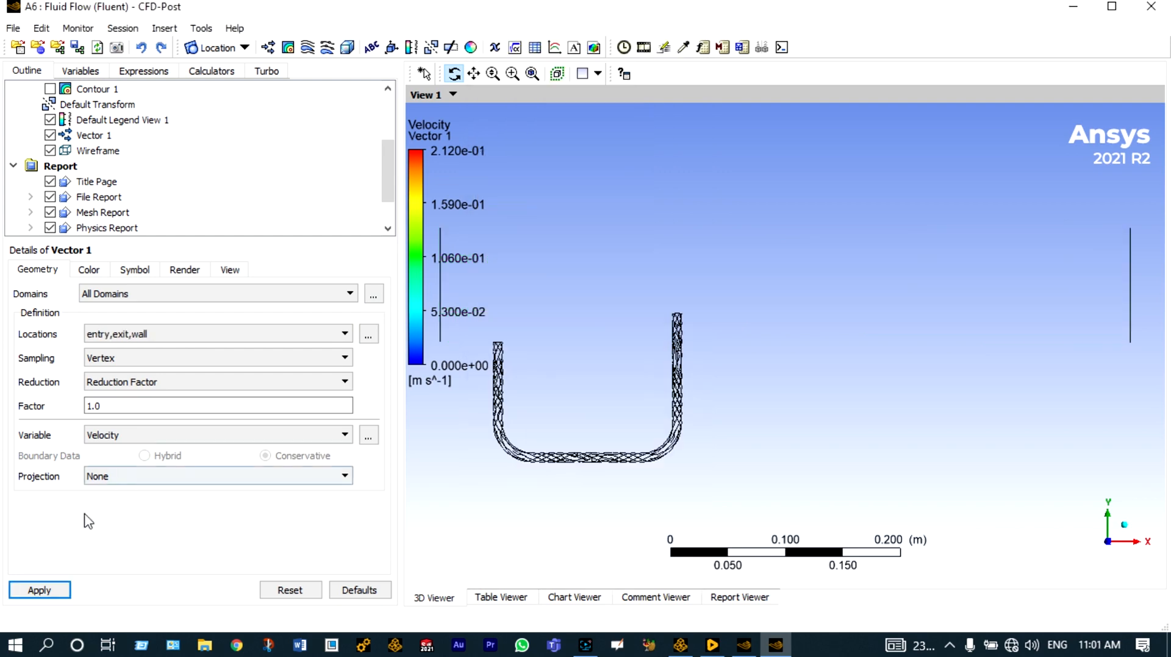
left_click(40, 591)
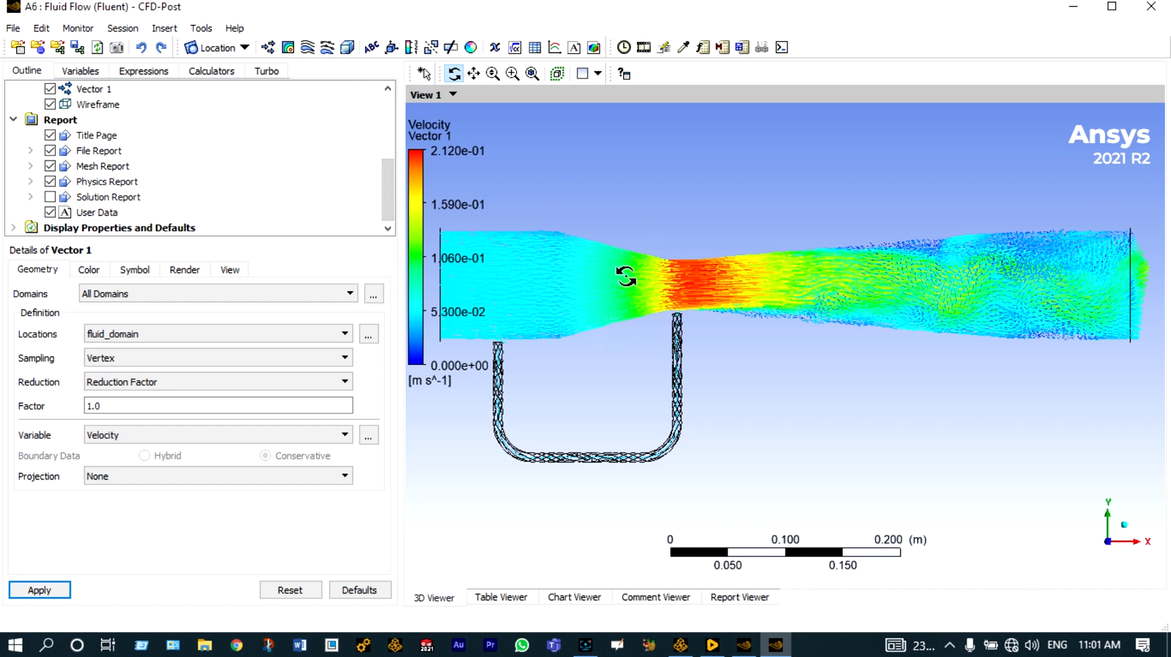
Step: Widen the 3D viewer and hide Vector 1 and the wireframe
left_click_drag(622, 275, 706, 276)
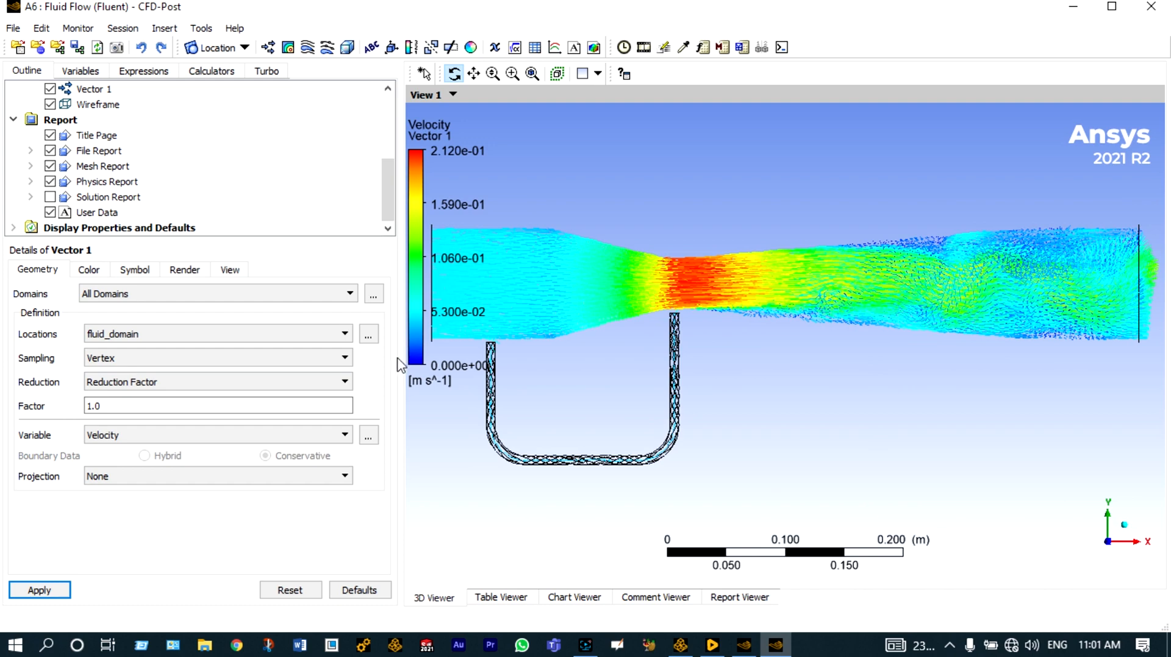
left_click_drag(401, 358, 301, 360)
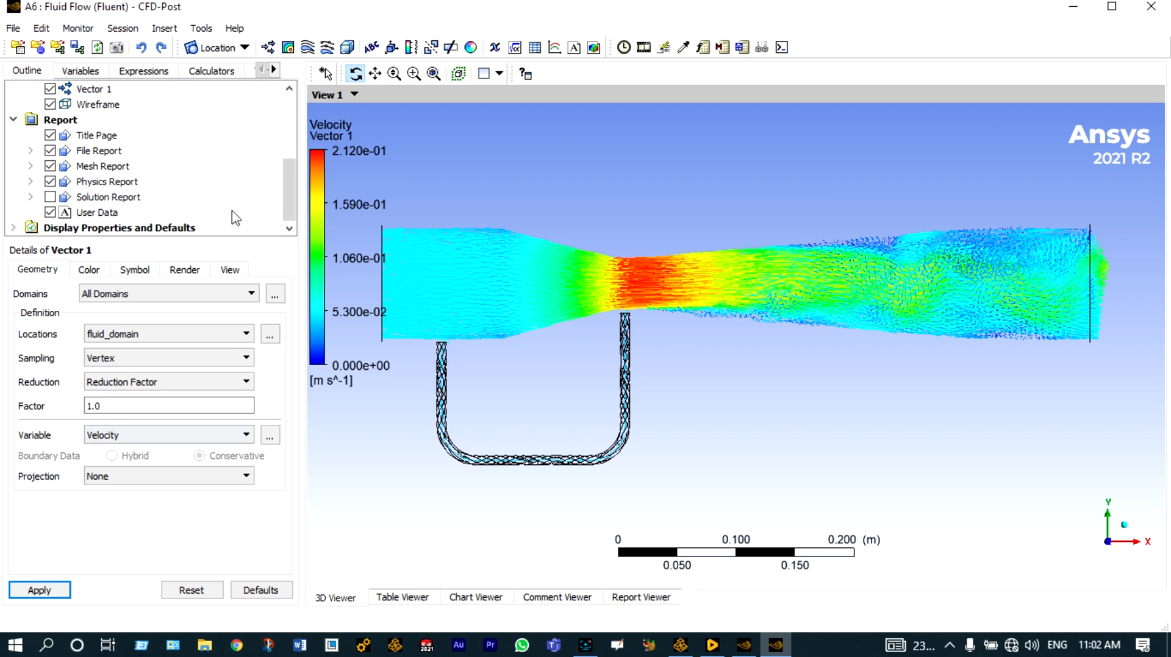
left_click_drag(286, 166, 283, 156)
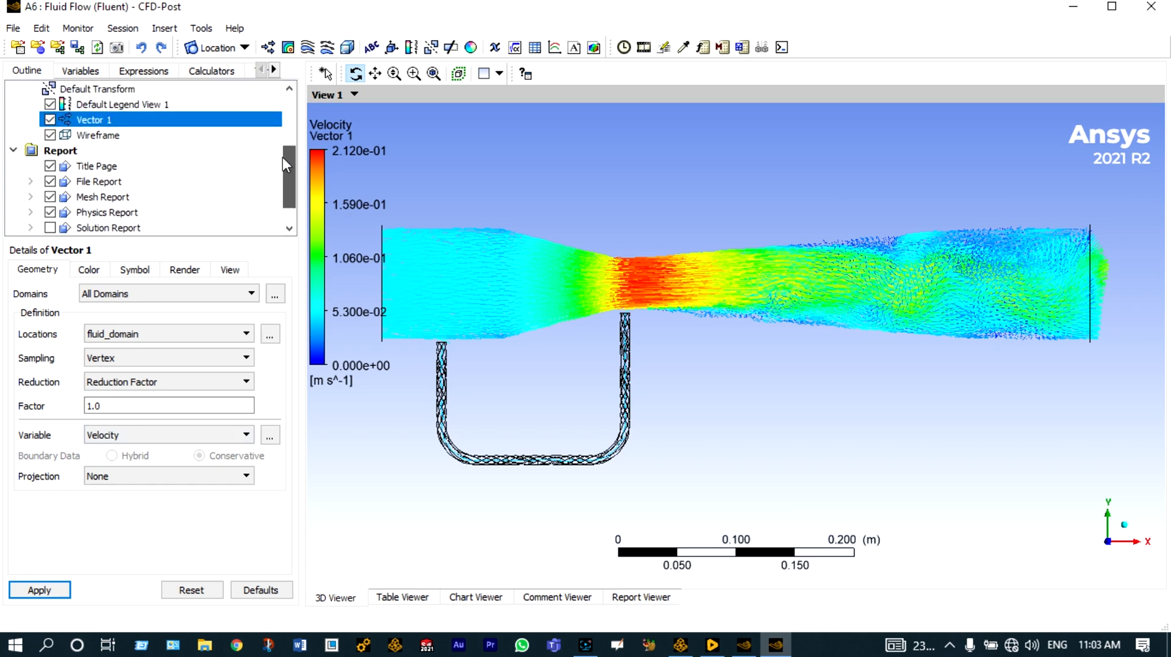
left_click(51, 119)
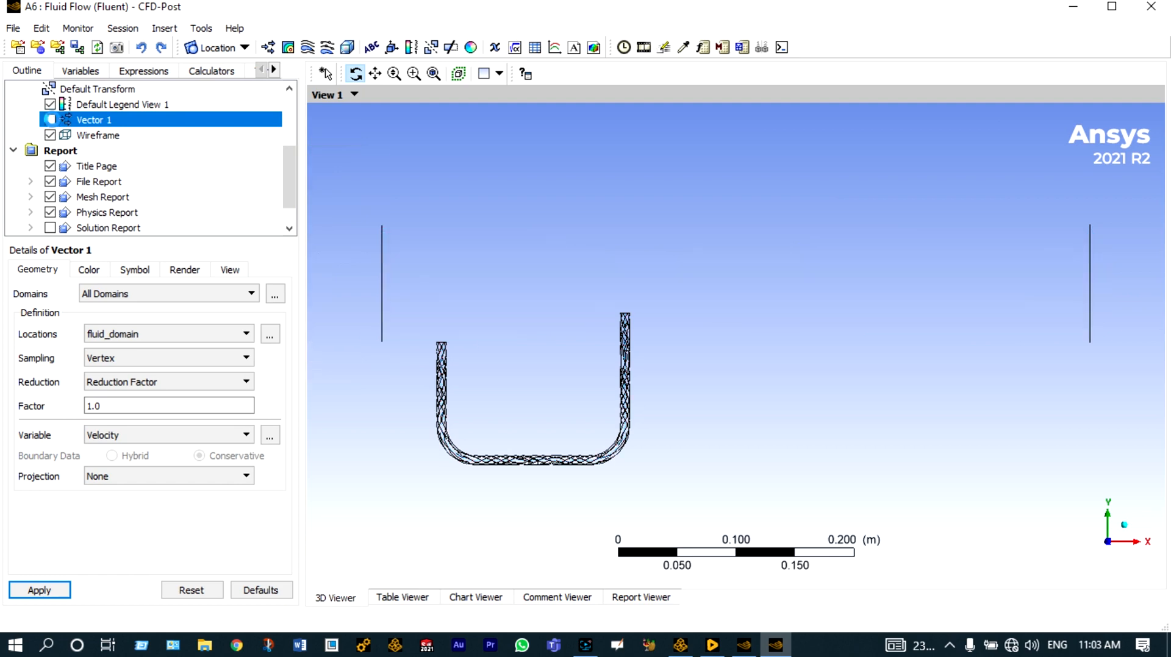
left_click(50, 135)
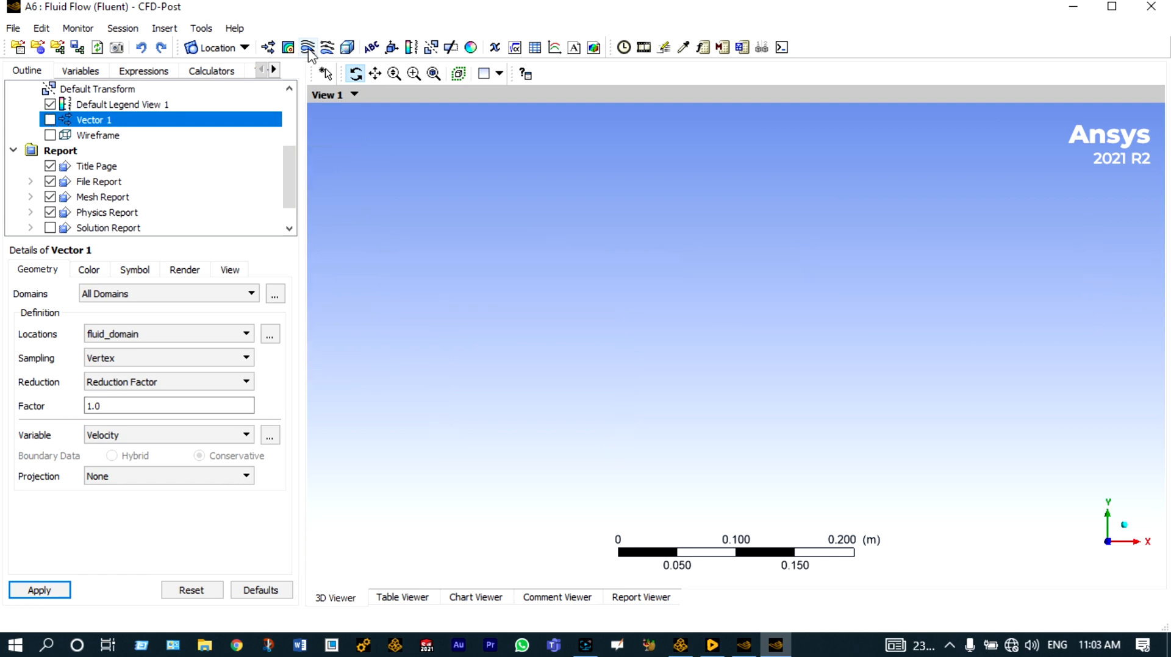
Step: Insert a 3D streamline with its default name and make it start from entry
left_click(308, 47)
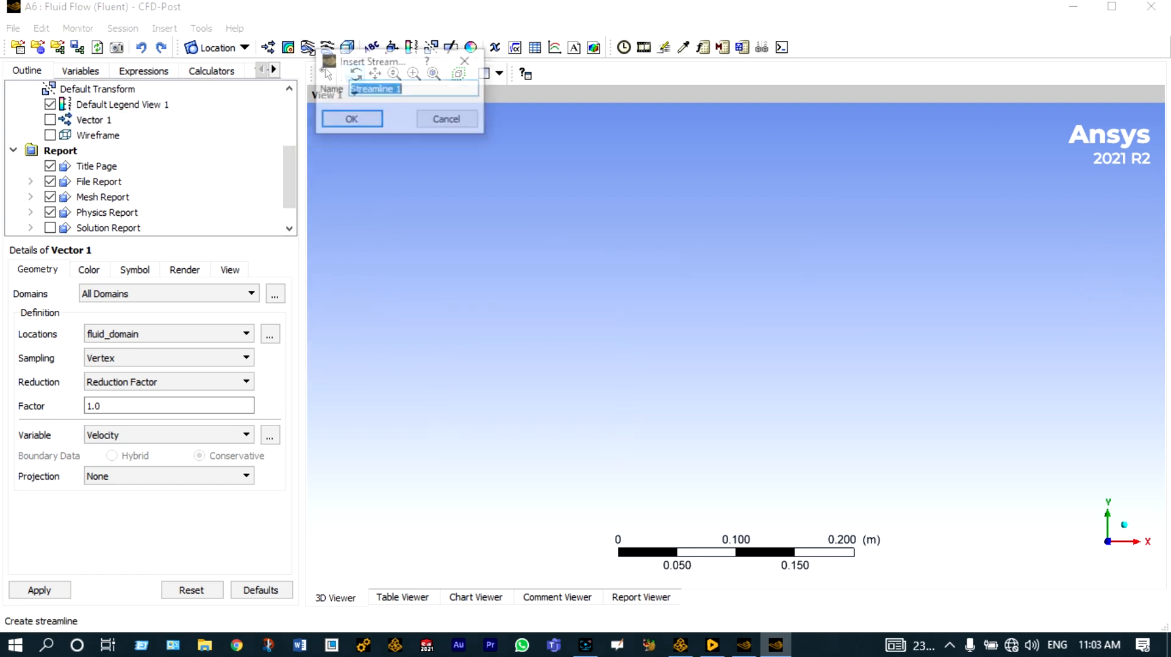
left_click(343, 120)
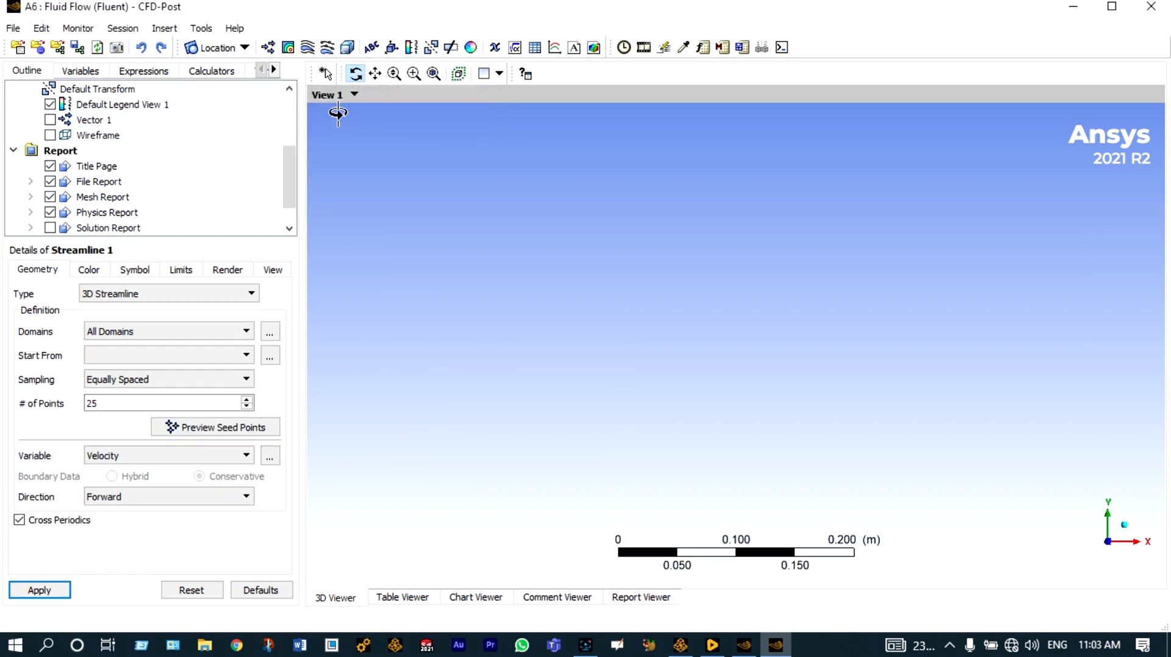
left_click(269, 356)
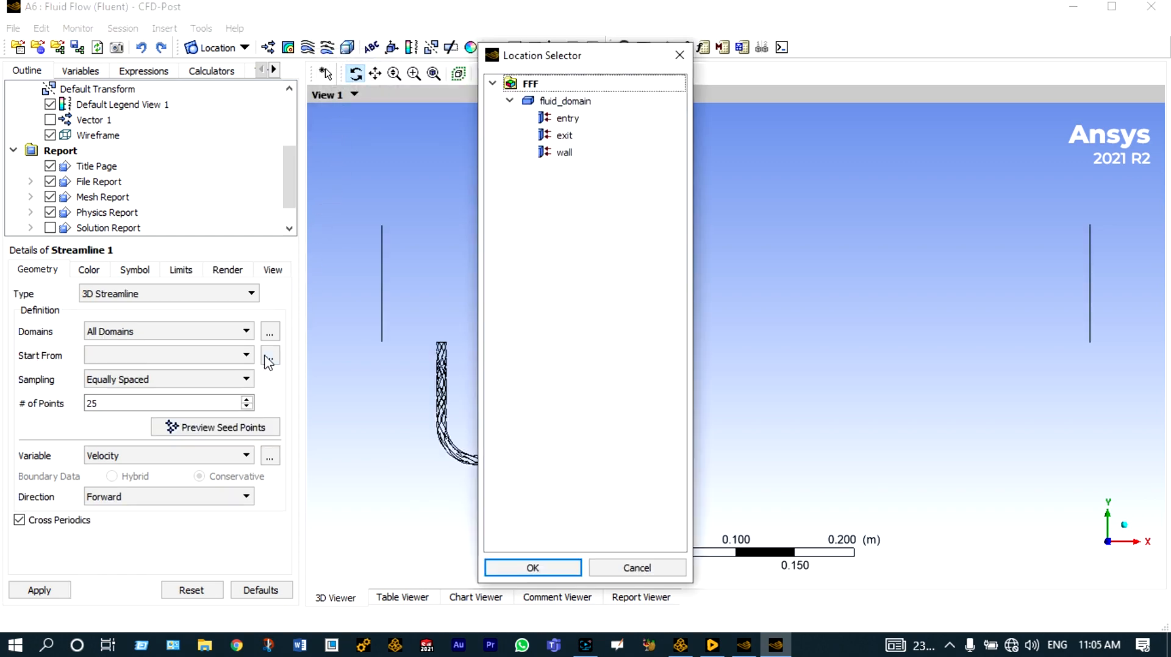
left_click(557, 121)
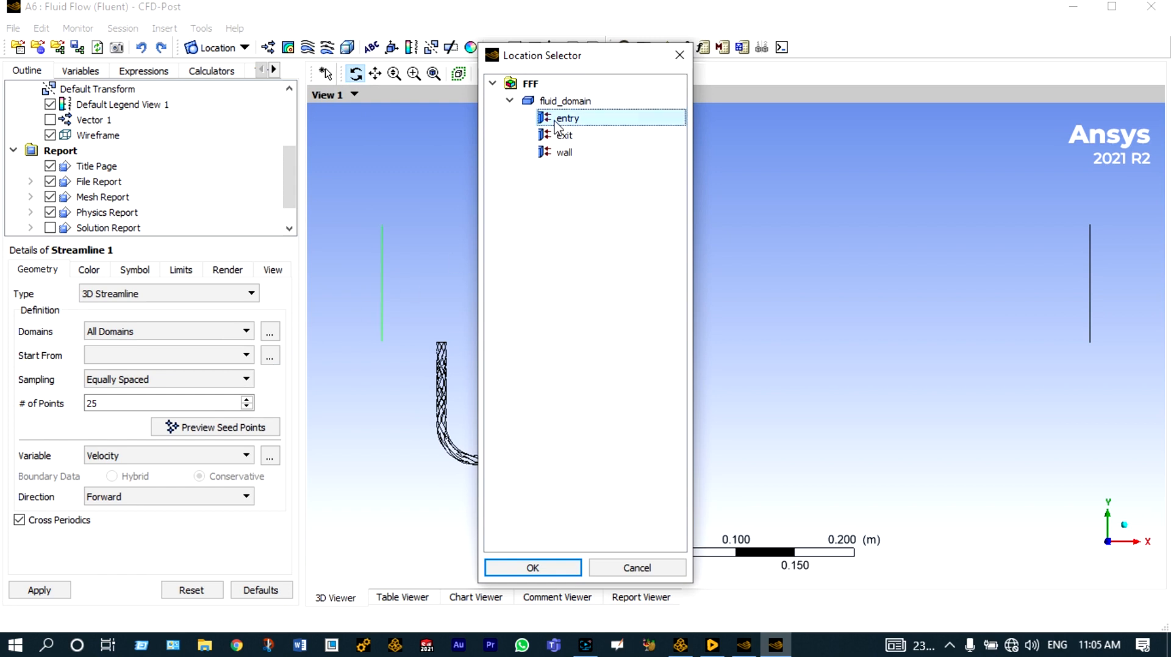
left_click(523, 567)
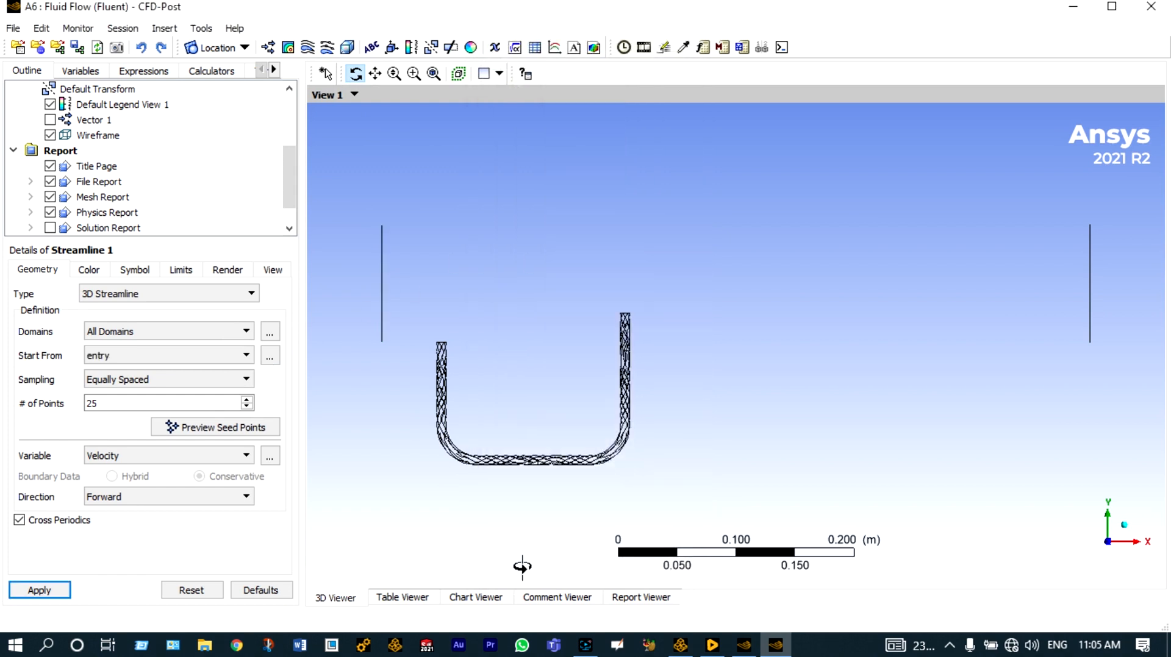
Step: Set the number of streamline points to 100 and plot the velocity streamlines
left_click(100, 403)
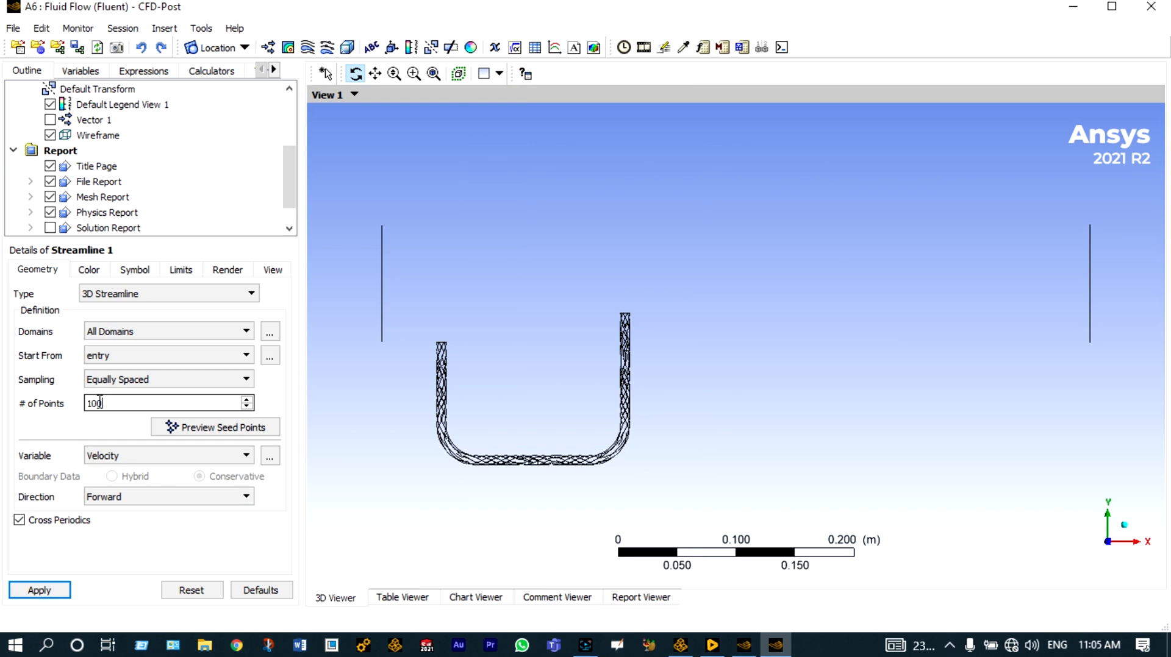
left_click(47, 591)
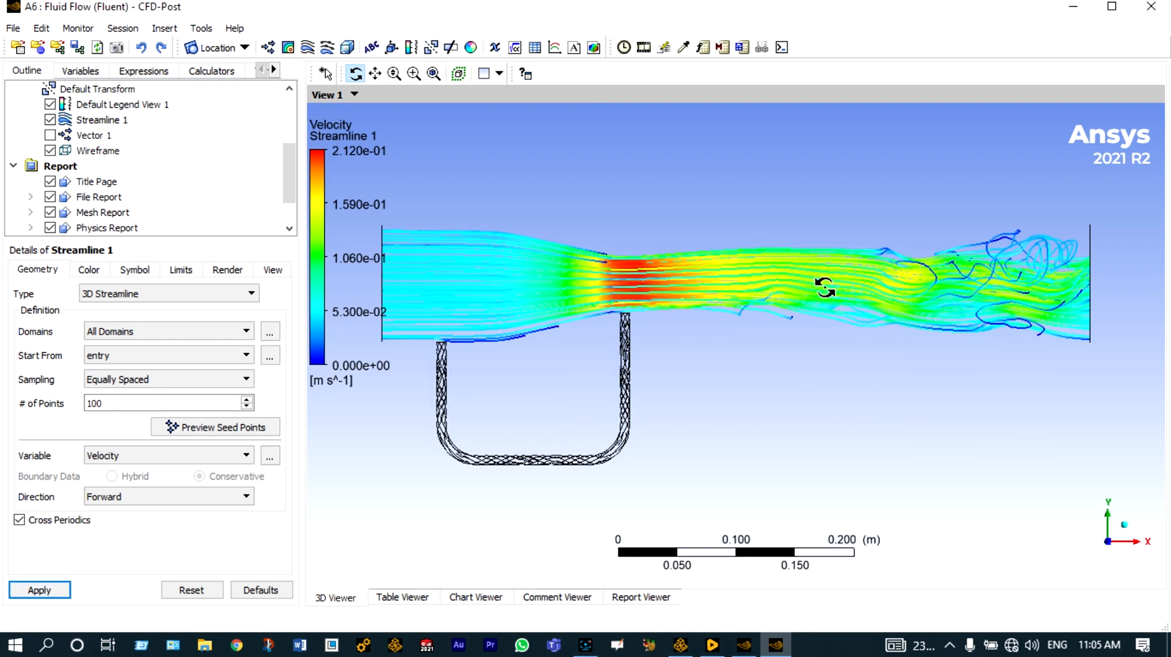
scroll(825, 288, "up", 1)
scroll(824, 288, "up", 3)
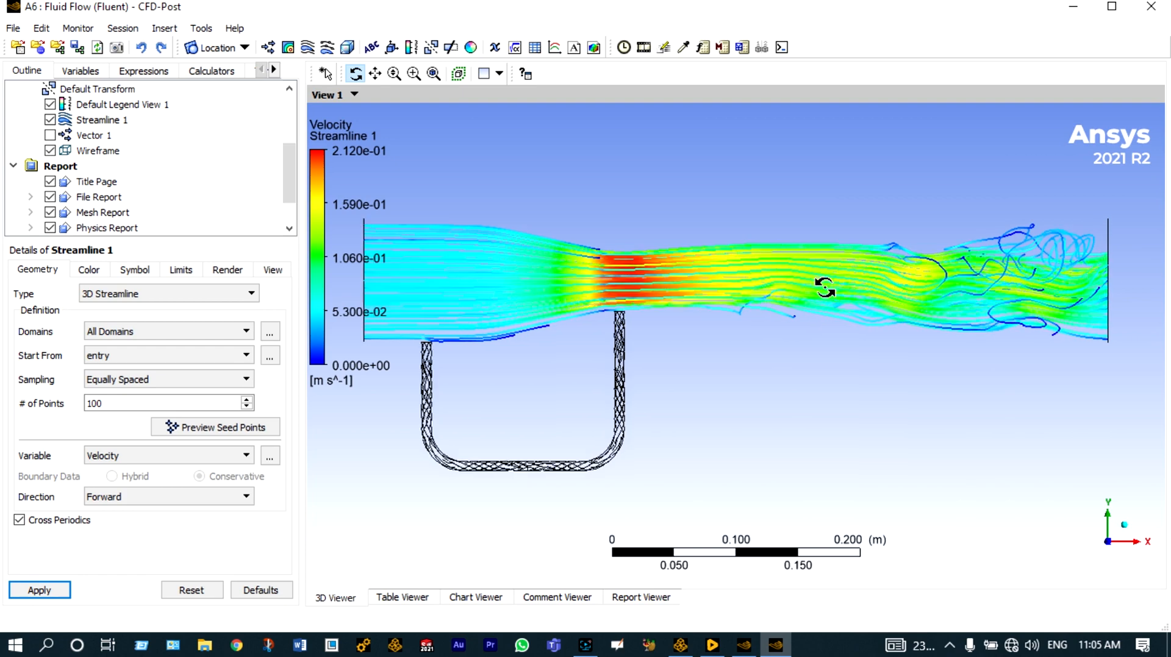
scroll(825, 288, "down", 1)
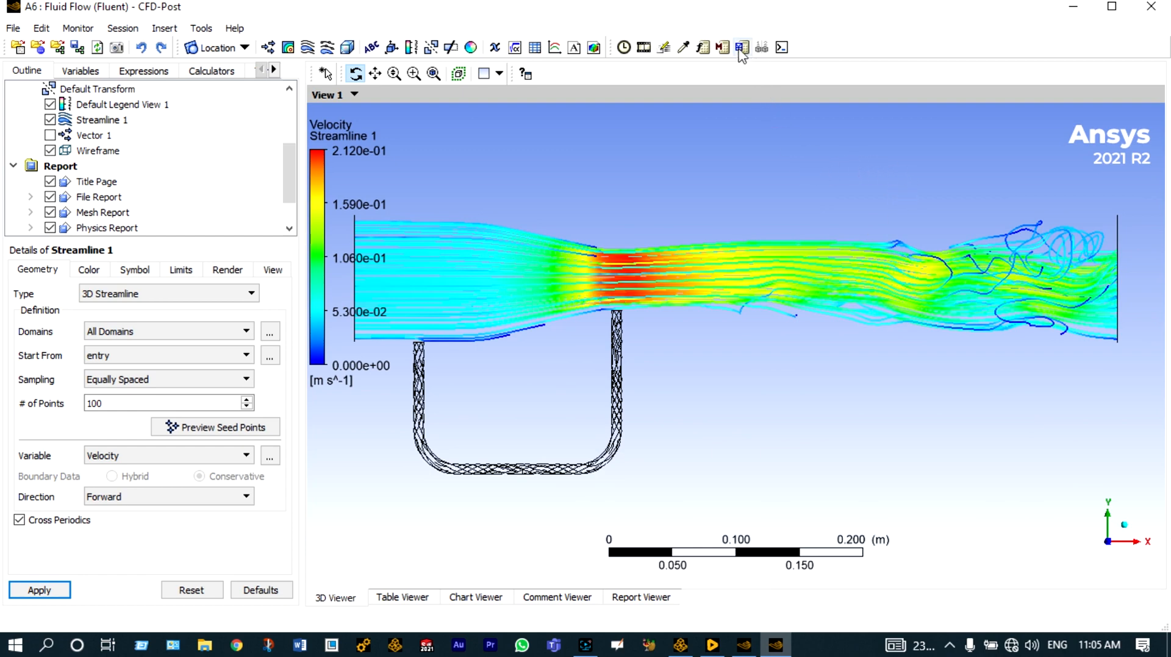
Step: Start a sweep animation of the streamlines, slow its speed down and set it to repeat 2 times
left_click(644, 47)
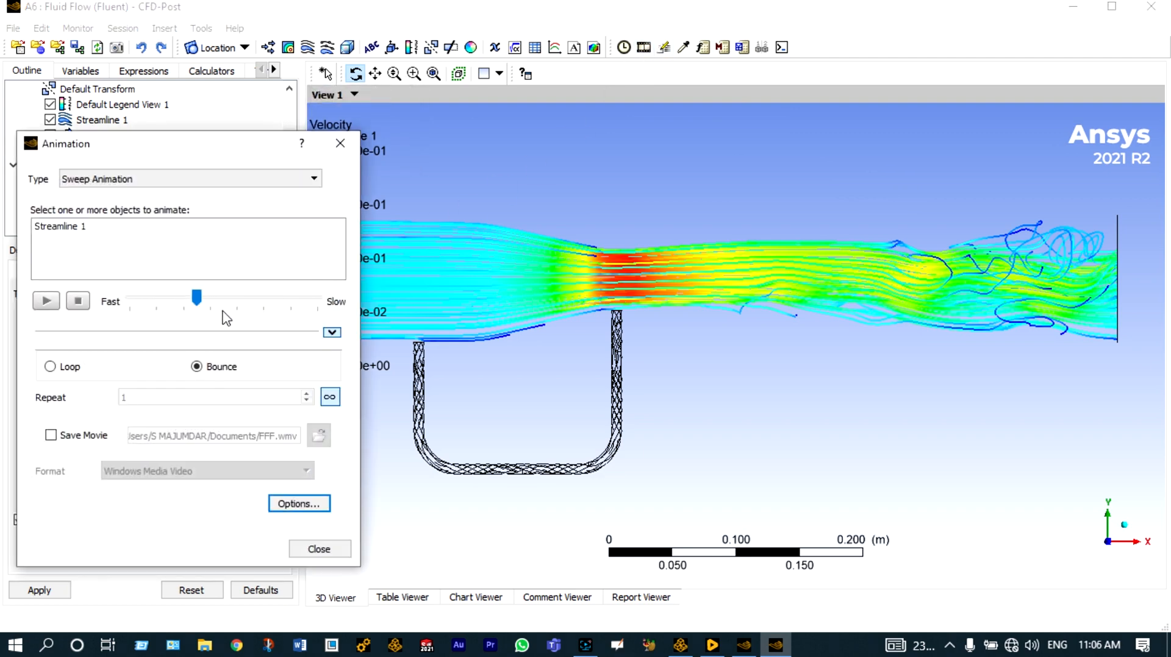
left_click_drag(196, 300, 190, 300)
left_click(266, 304)
left_click(267, 303)
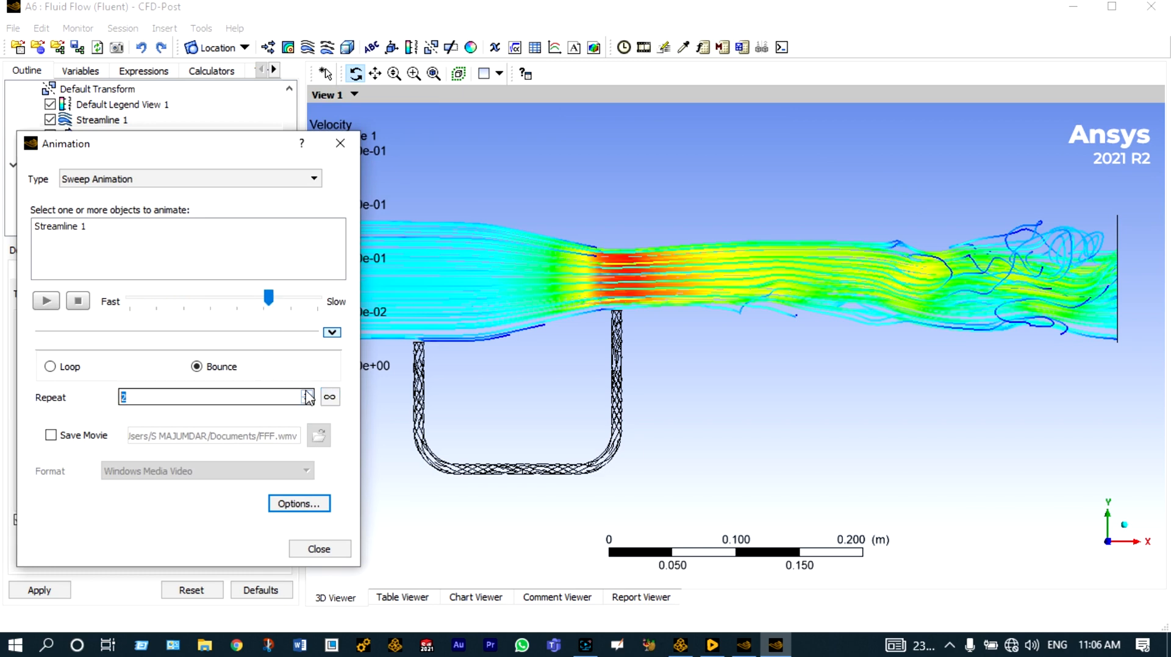
Step: Set the animation symbol to Fish3D and the image size to HD Video 1080p in the animation options
left_click(299, 503)
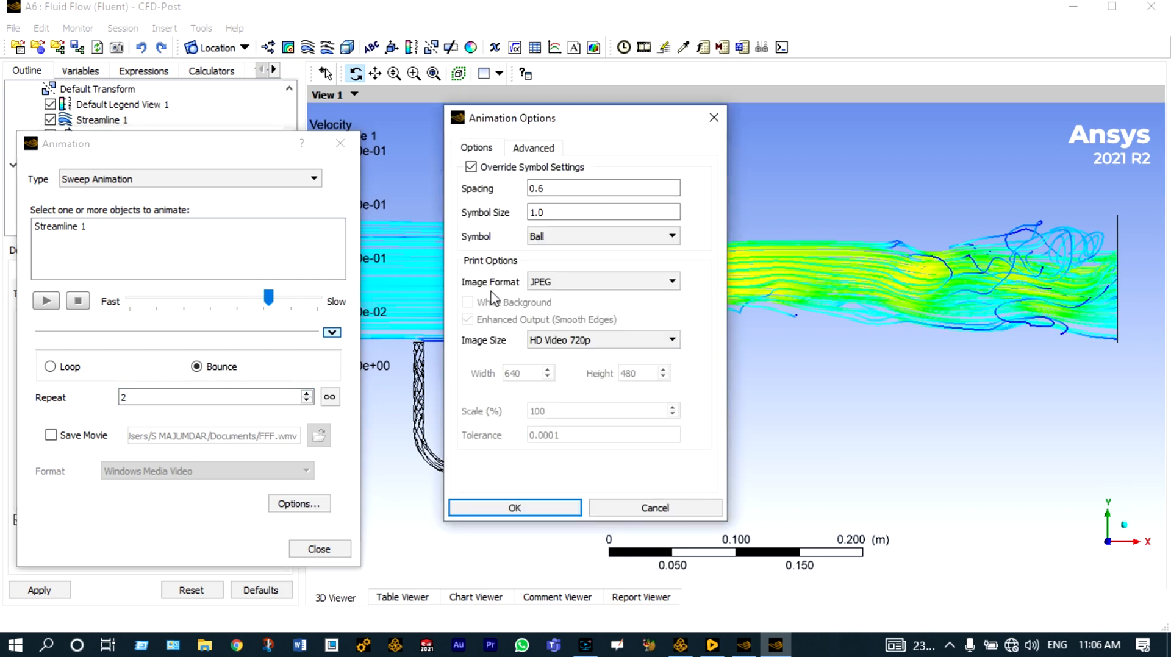
left_click(672, 237)
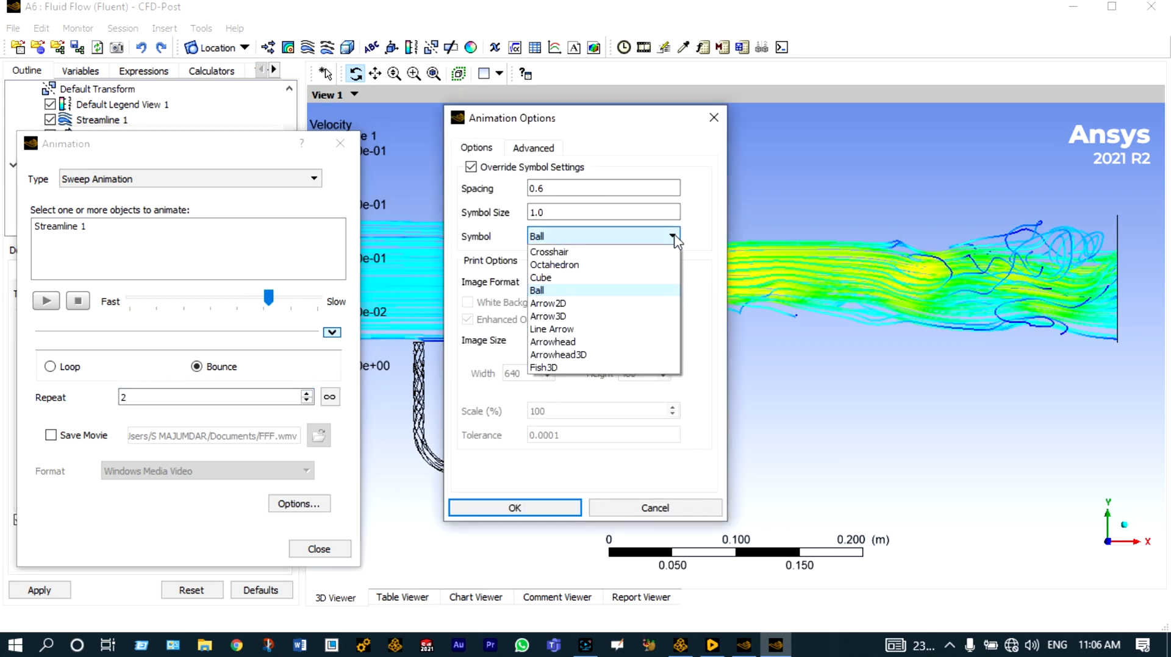
left_click(582, 368)
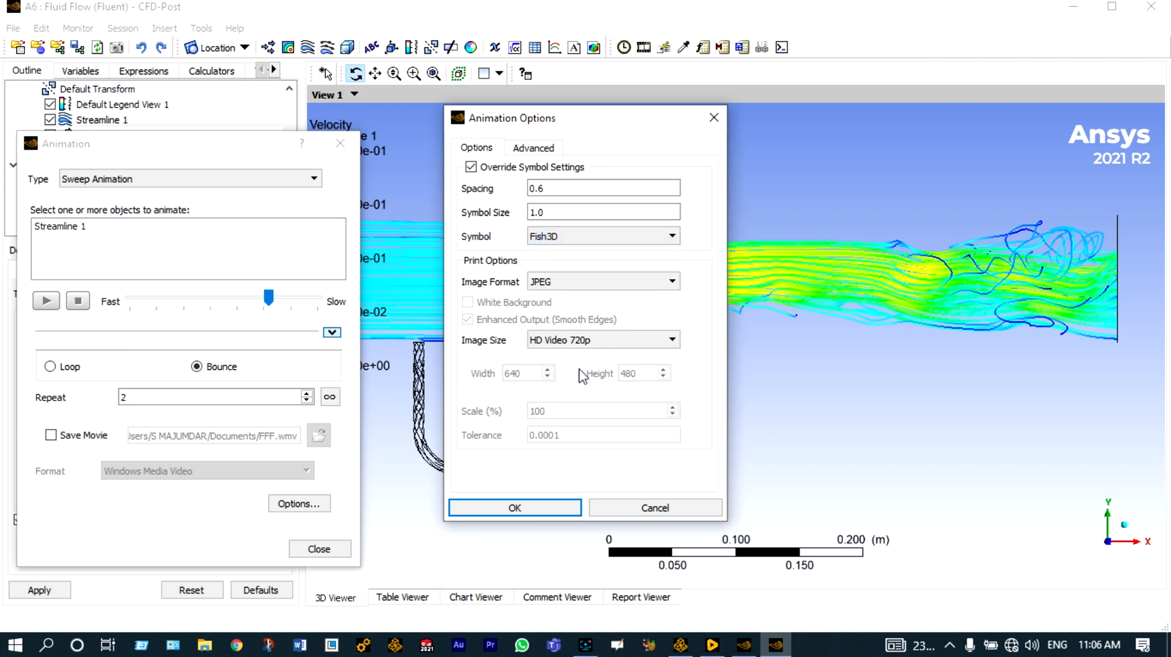
left_click(672, 342)
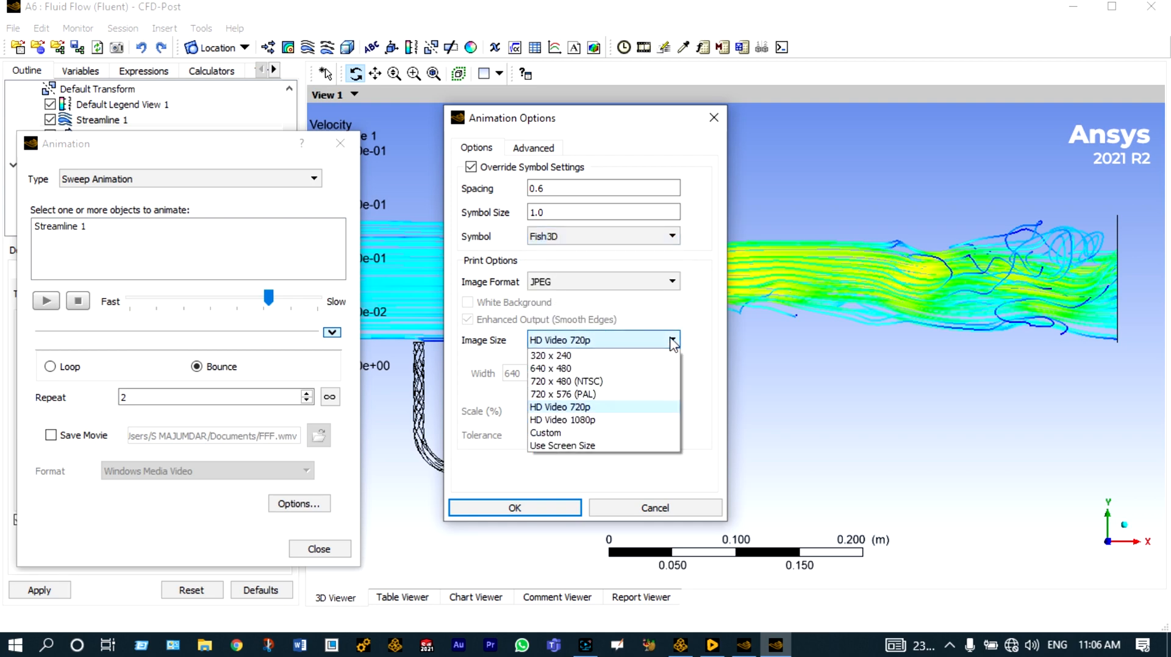
left_click(612, 420)
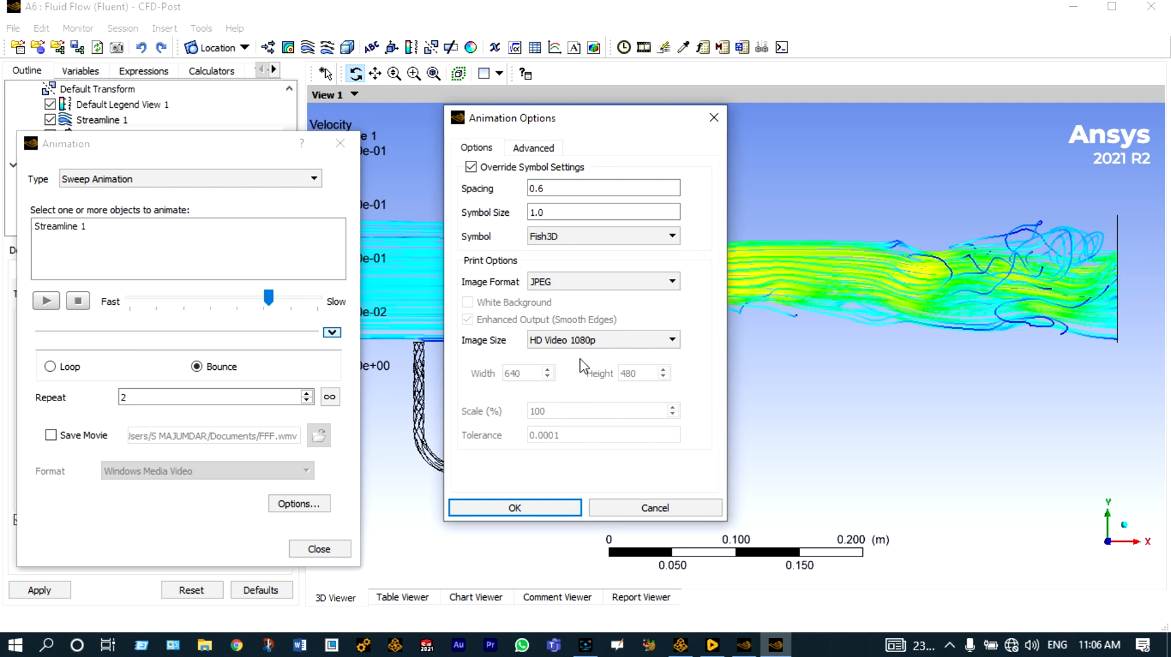
left_click(540, 510)
Step: Enable saving the animation as a movie and play the sweep animation for Streamline 1
left_click(50, 434)
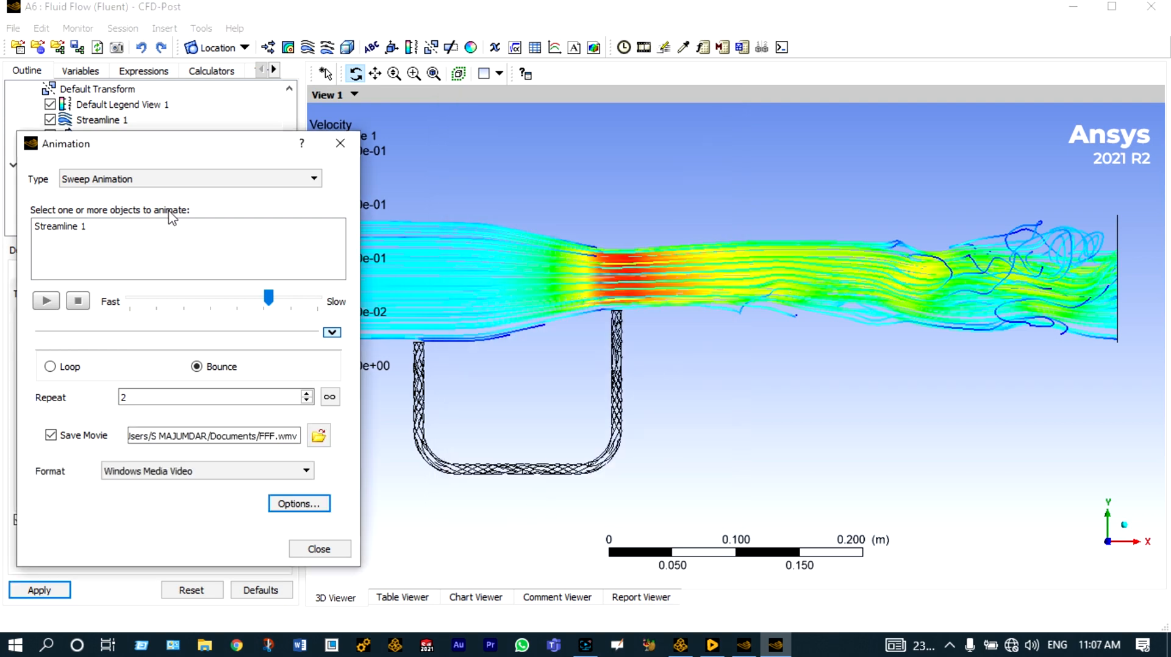
left_click(94, 236)
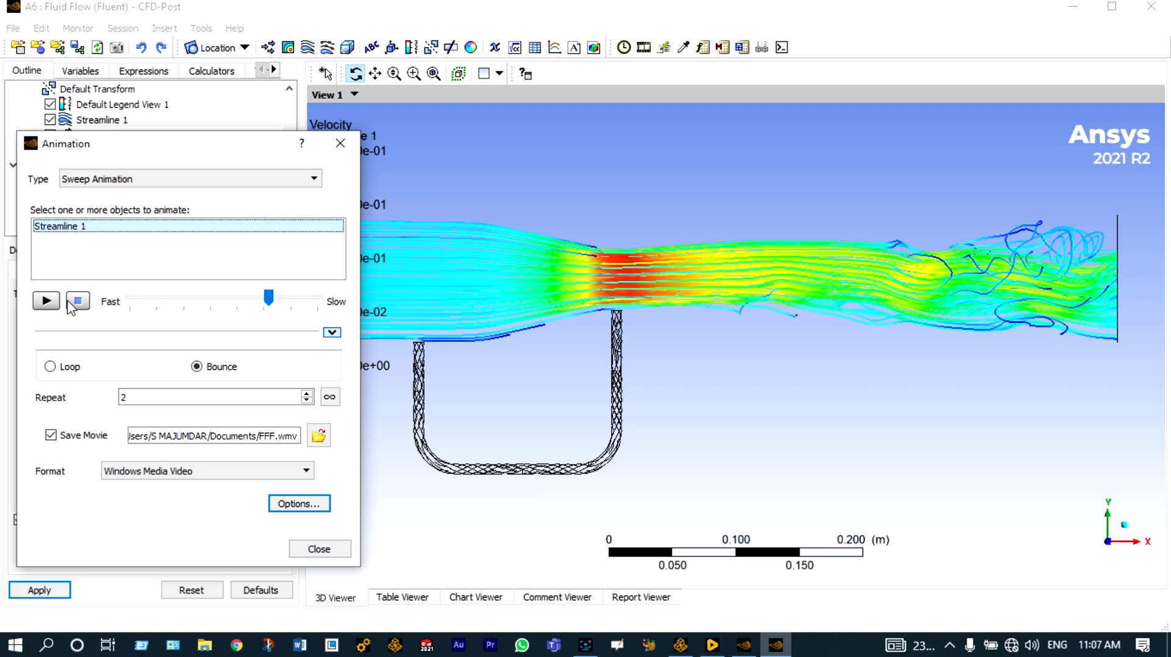
left_click(46, 300)
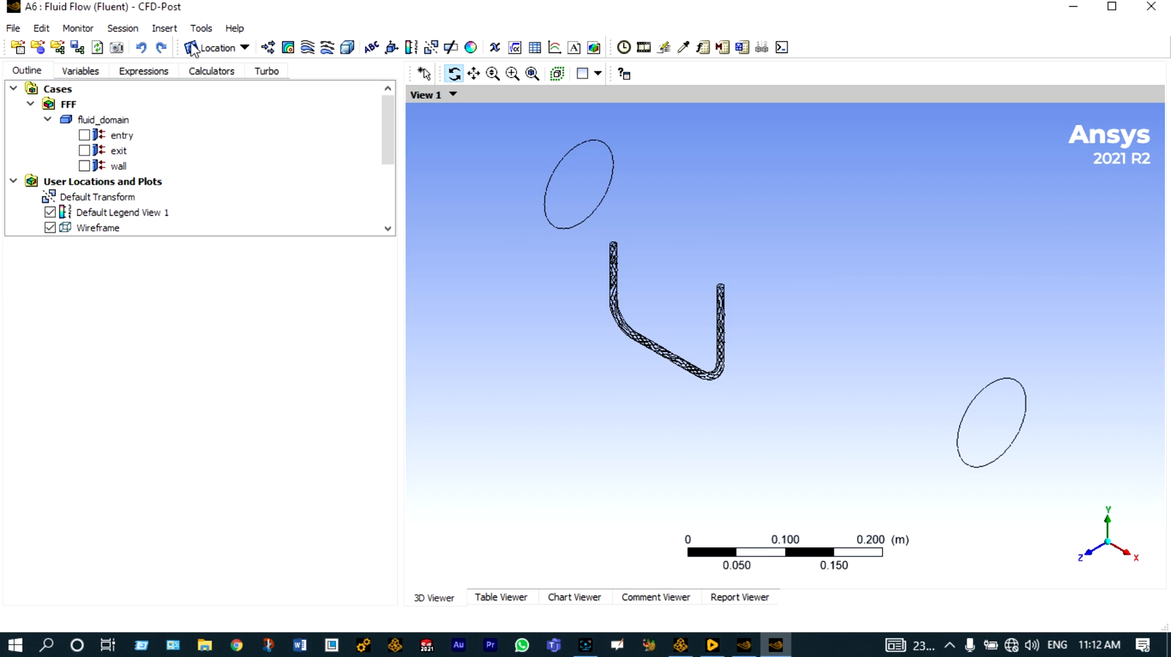
Step: Insert an XY plane with its default name at Z = 0.001 m
left_click(193, 50)
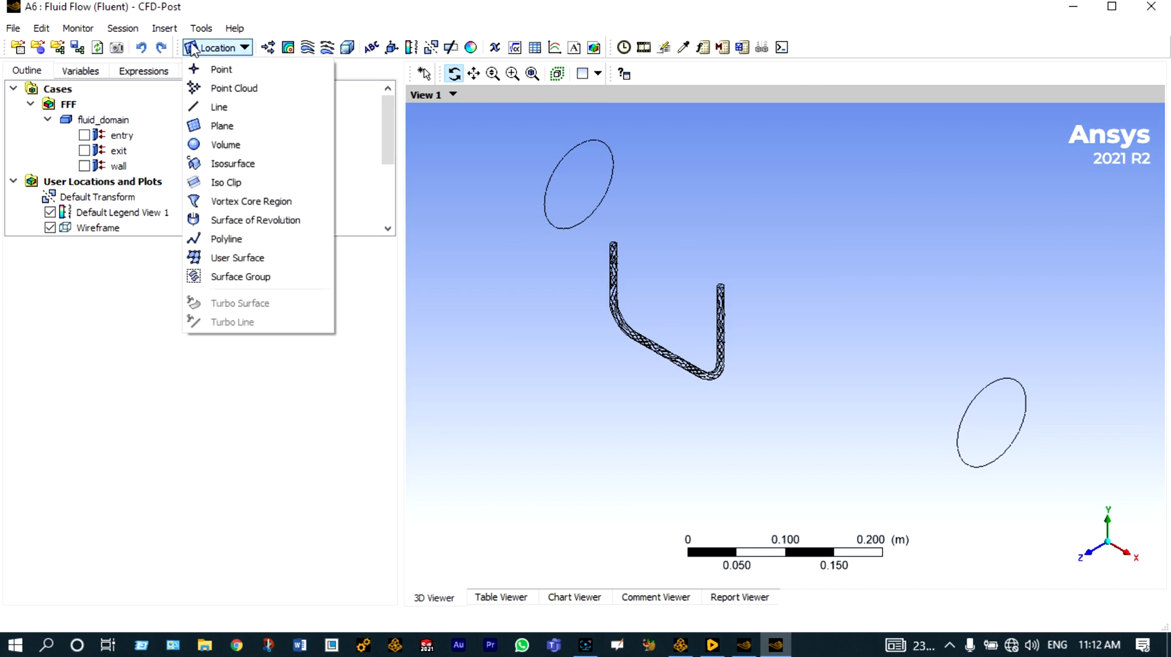
left_click(202, 126)
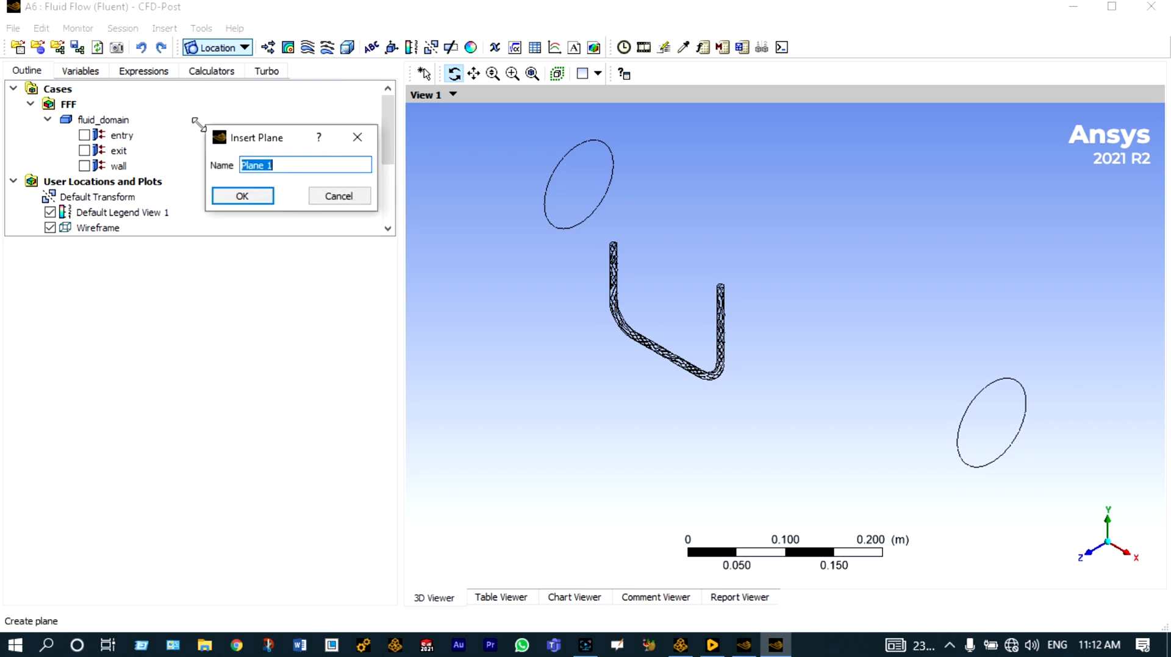
left_click(223, 196)
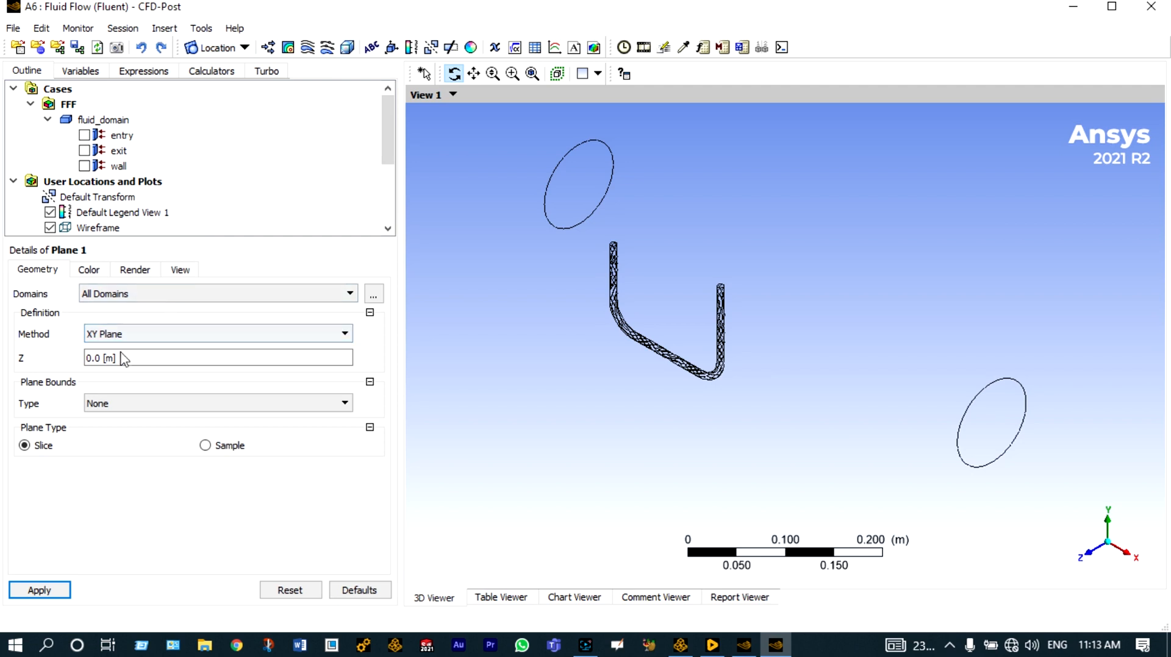
left_click(101, 360)
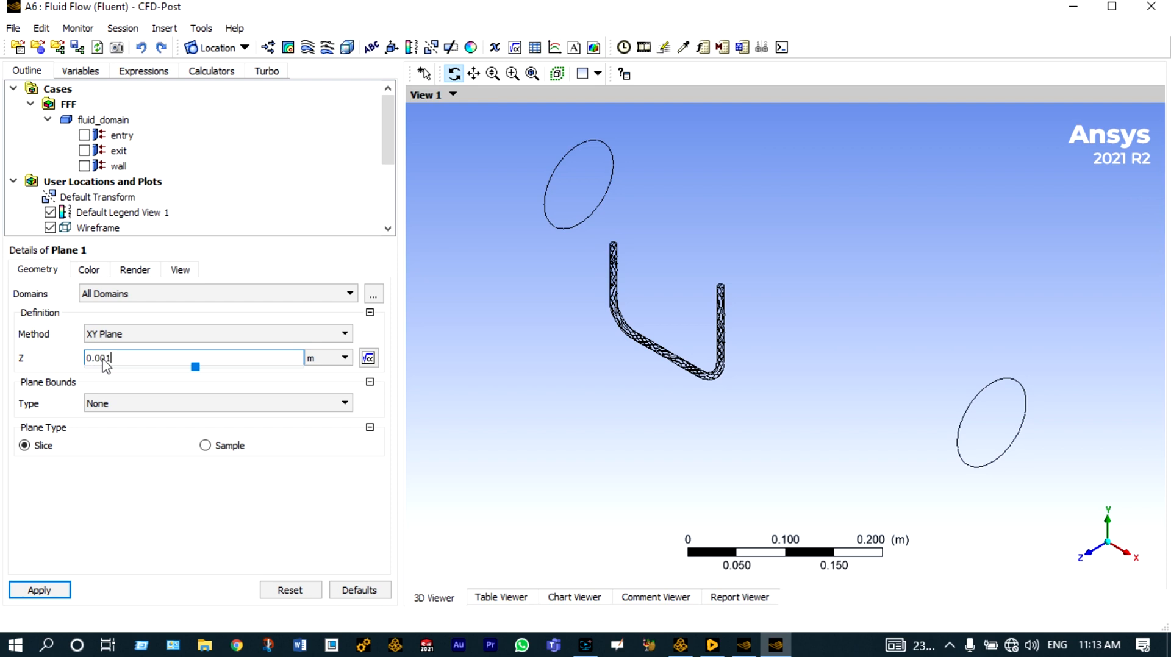
left_click(50, 590)
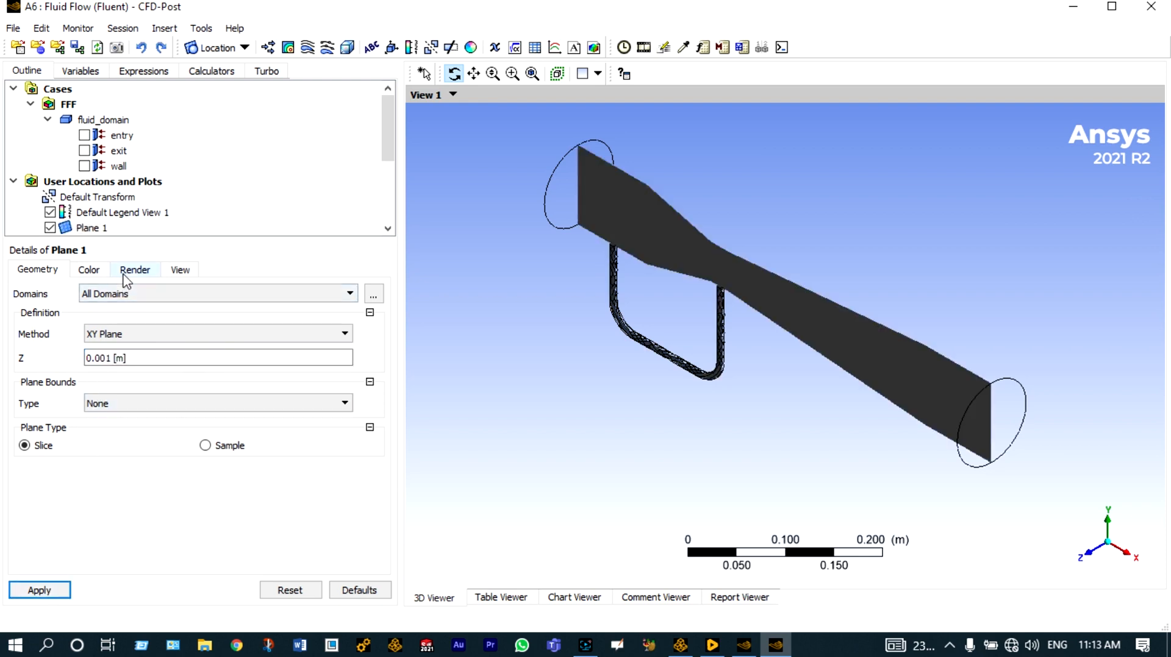
Step: Insert a contour with its default name and plot Velocity on the entry, exit and wall locations
left_click(287, 48)
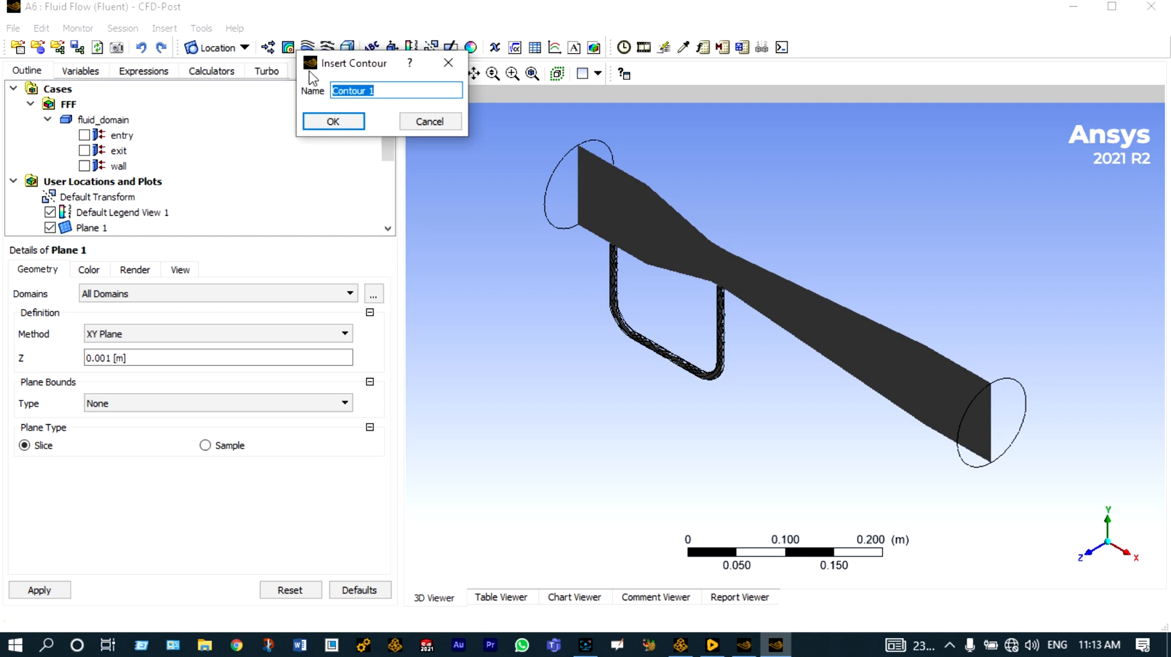
left_click(333, 121)
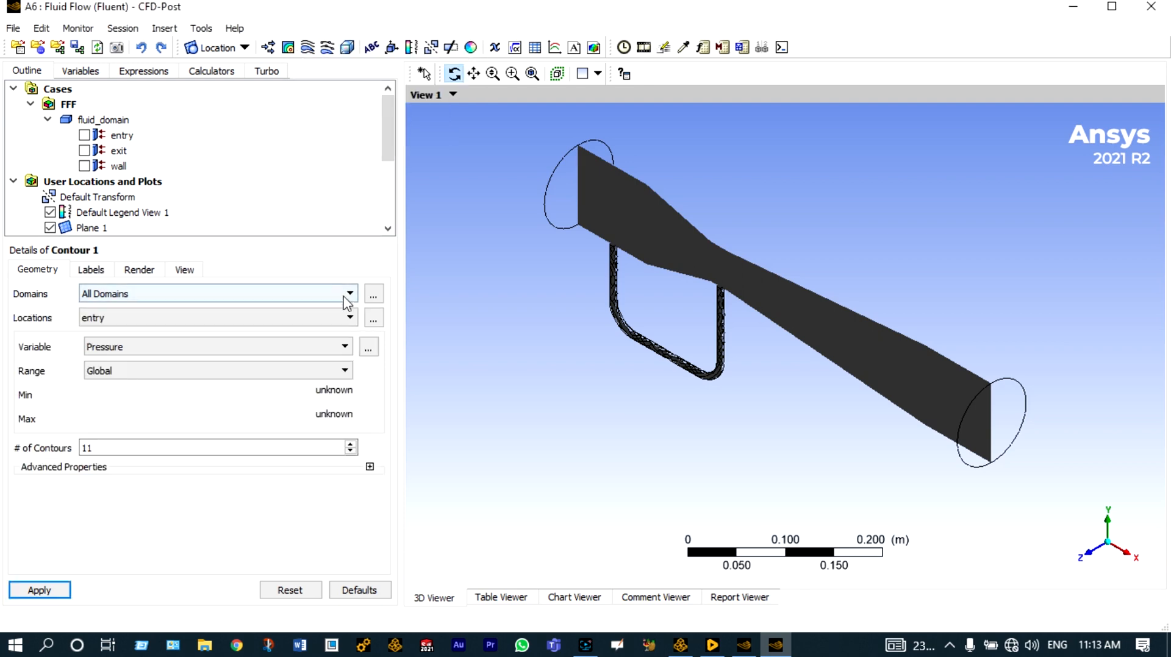
left_click(374, 318)
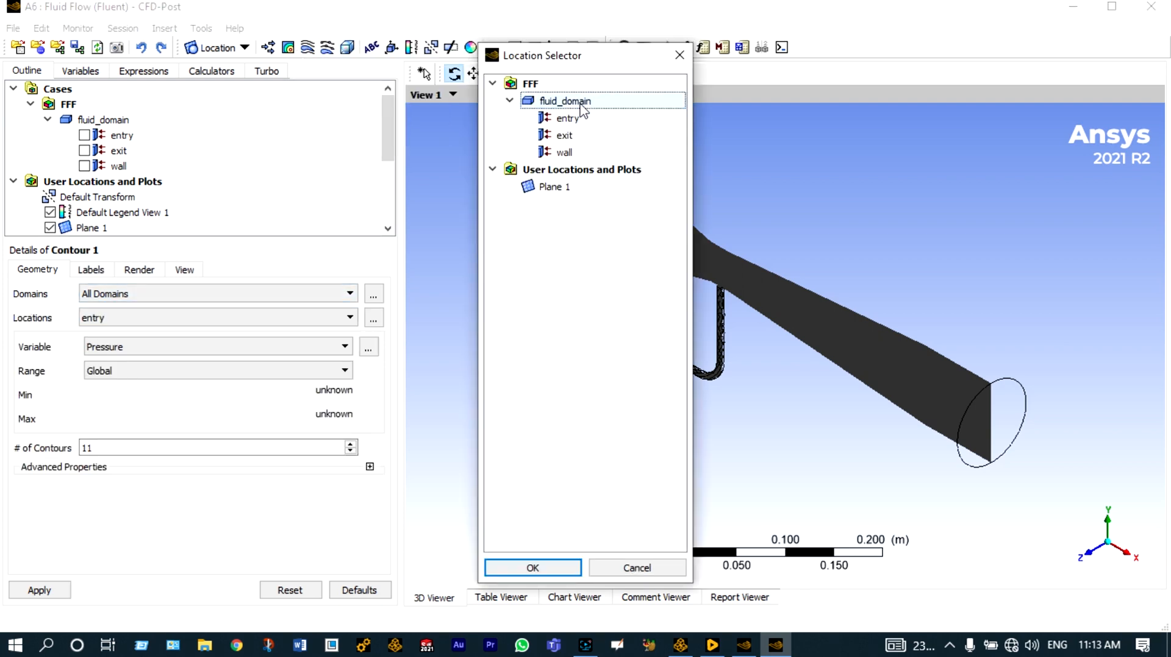
left_click(347, 346)
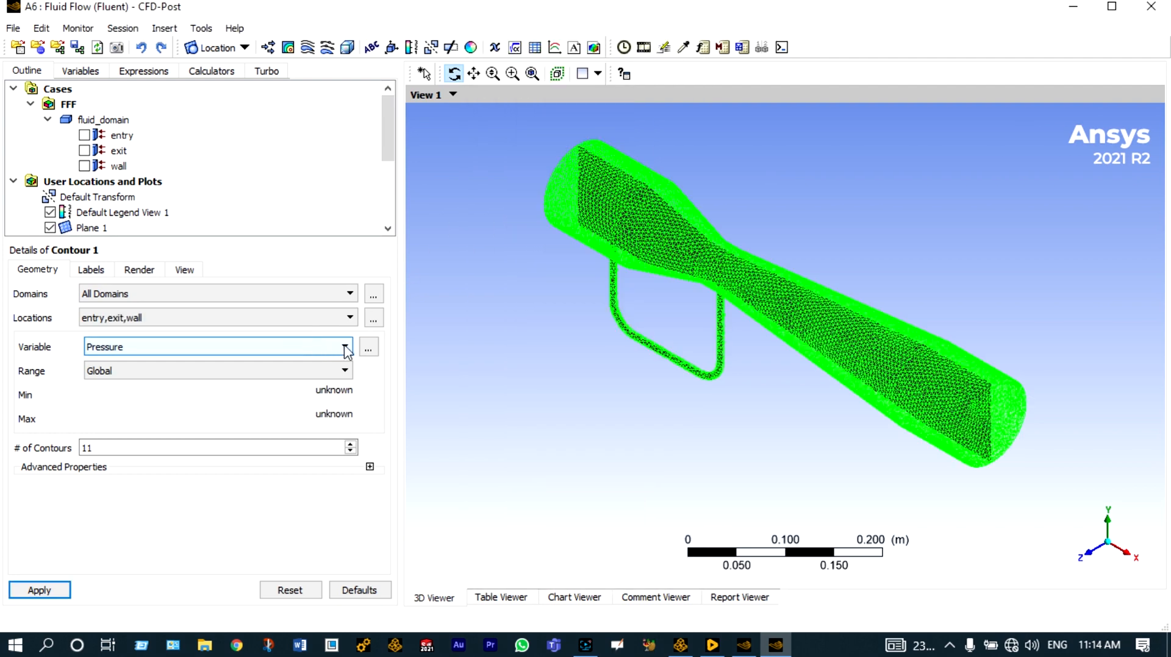
left_click(344, 346)
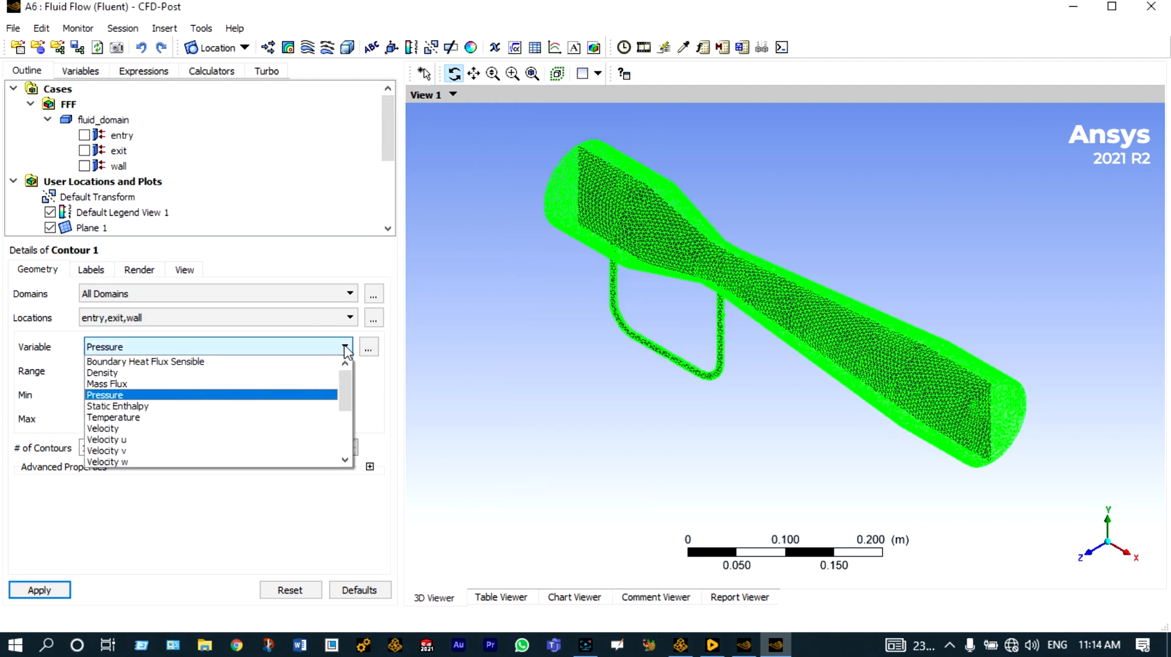
left_click(131, 429)
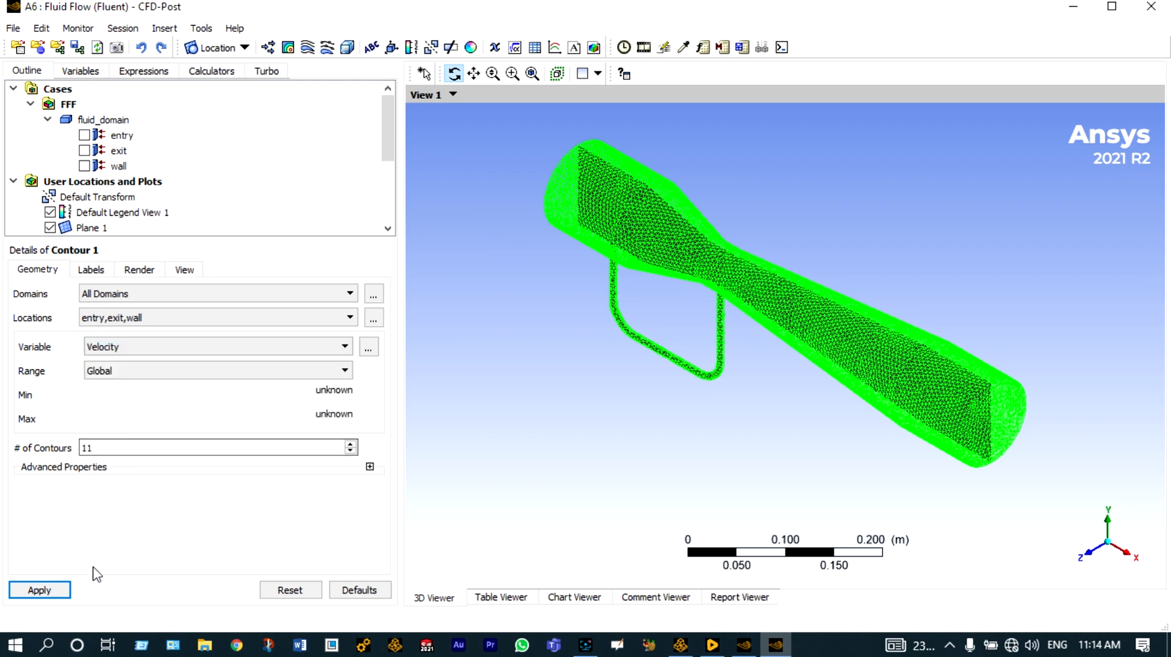
left_click(53, 589)
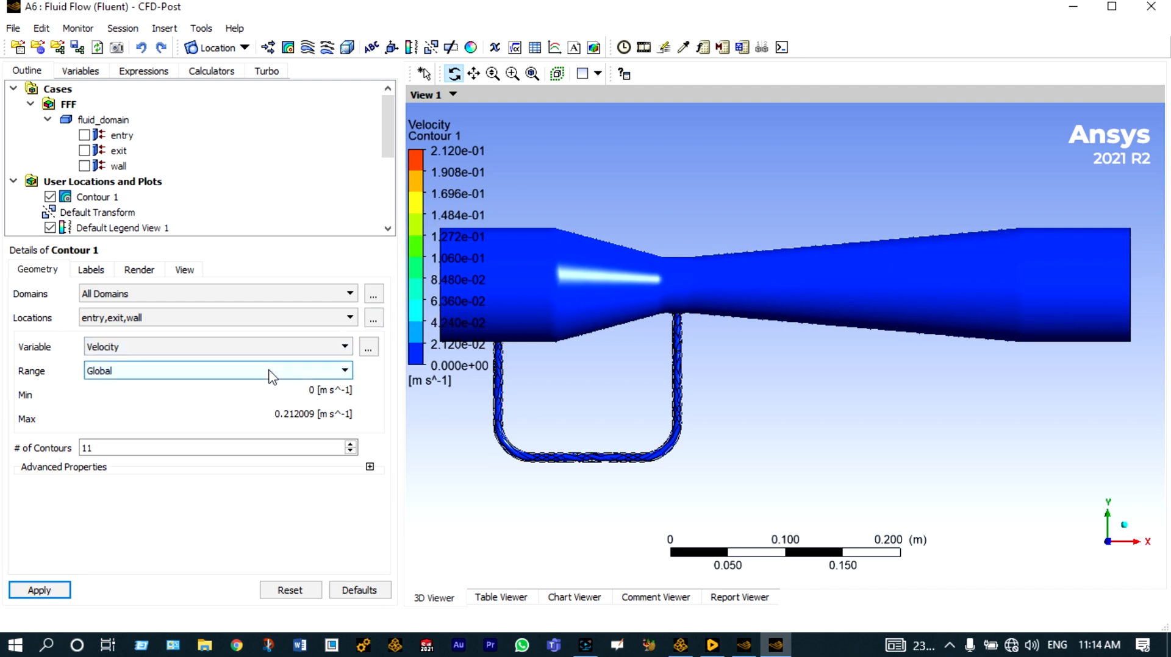
Step: Change the contour's variable to Pressure and replot it on the venturimeter surfaces
left_click(345, 347)
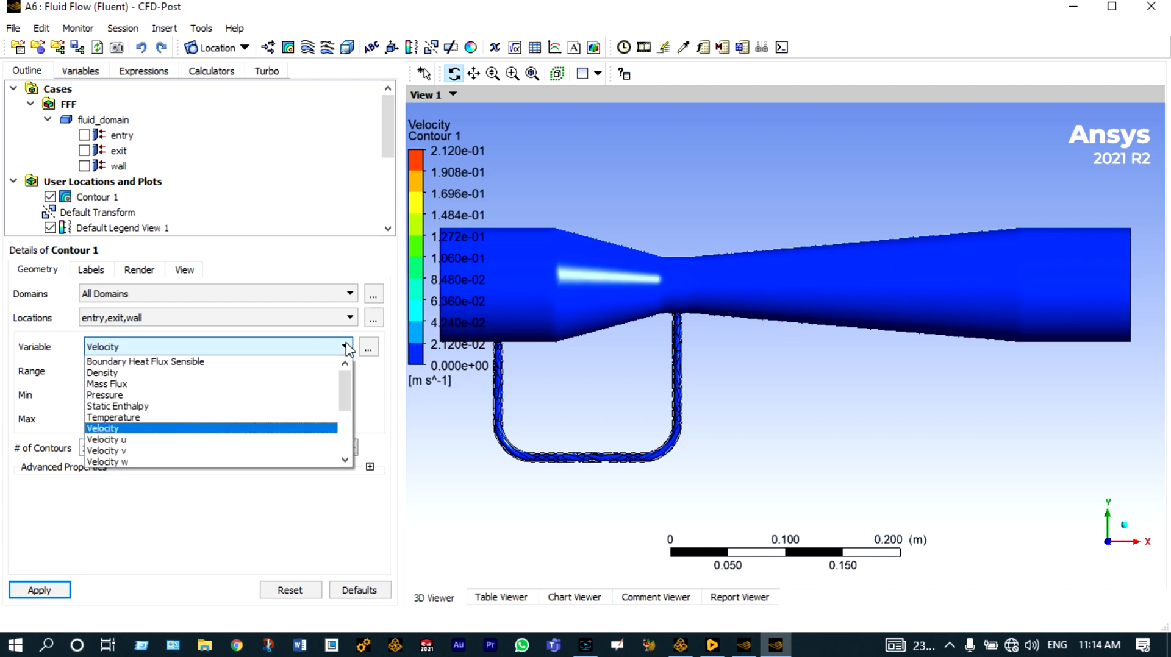
left_click(217, 395)
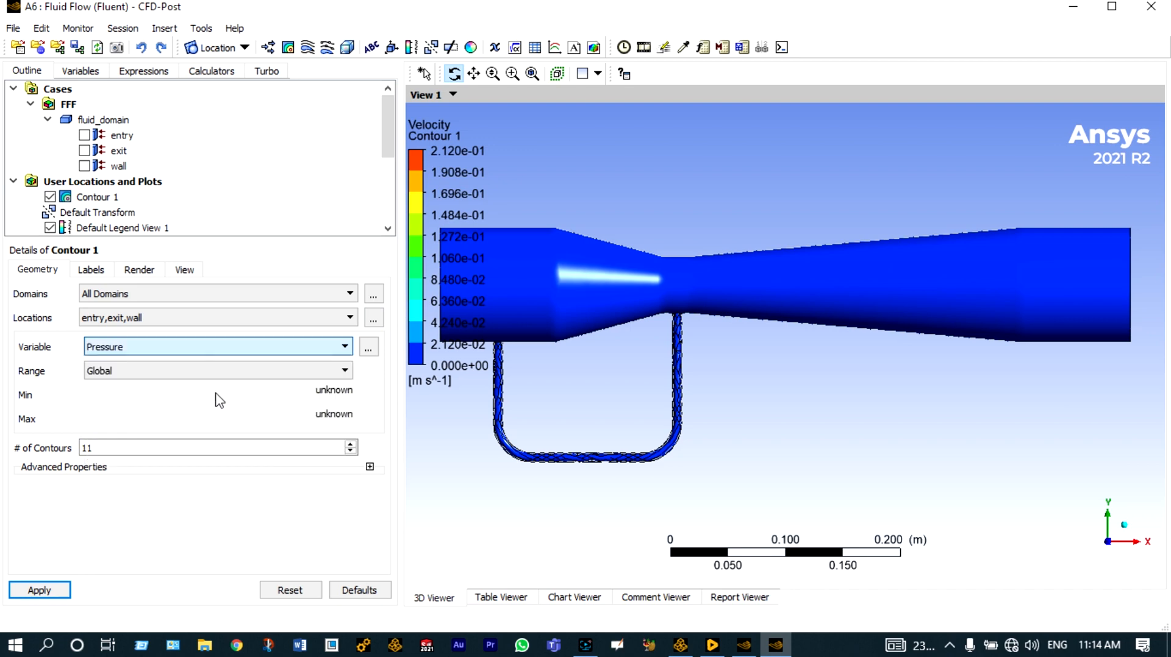
left_click(46, 590)
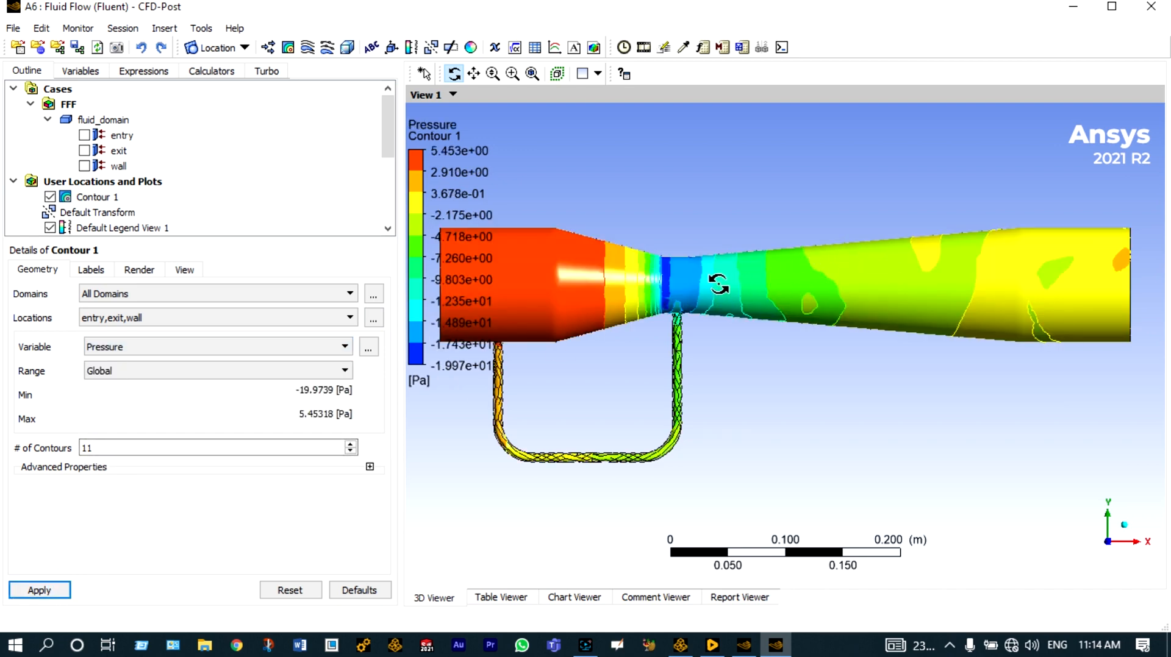
scroll(695, 283, "up", 1)
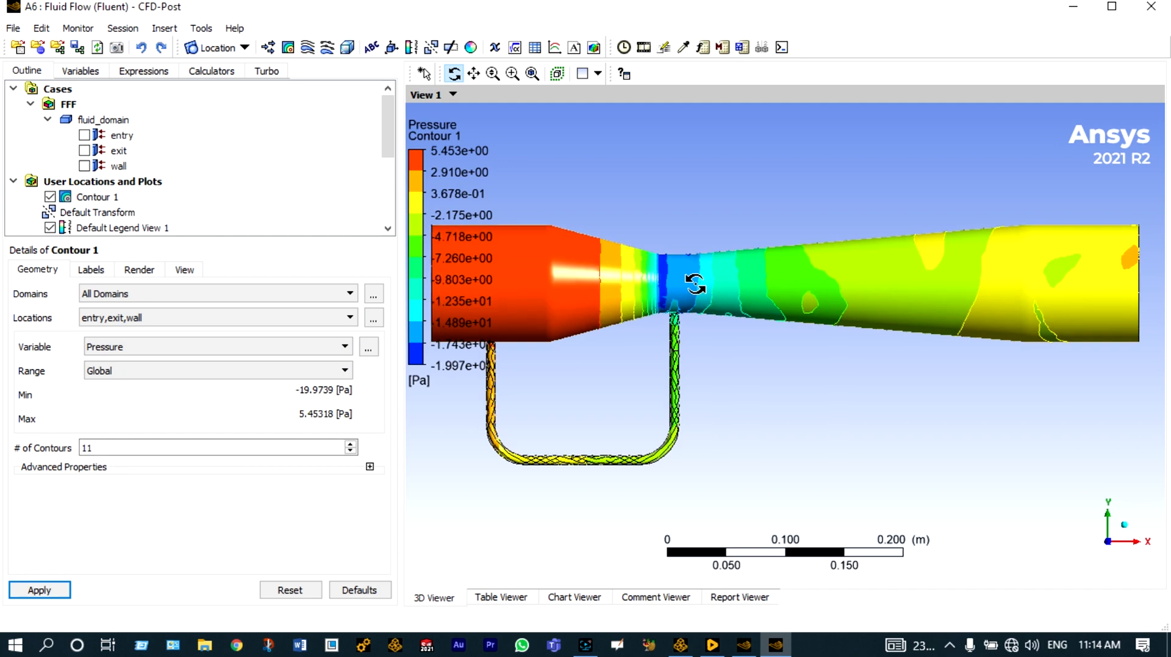
scroll(694, 285, "down", 2)
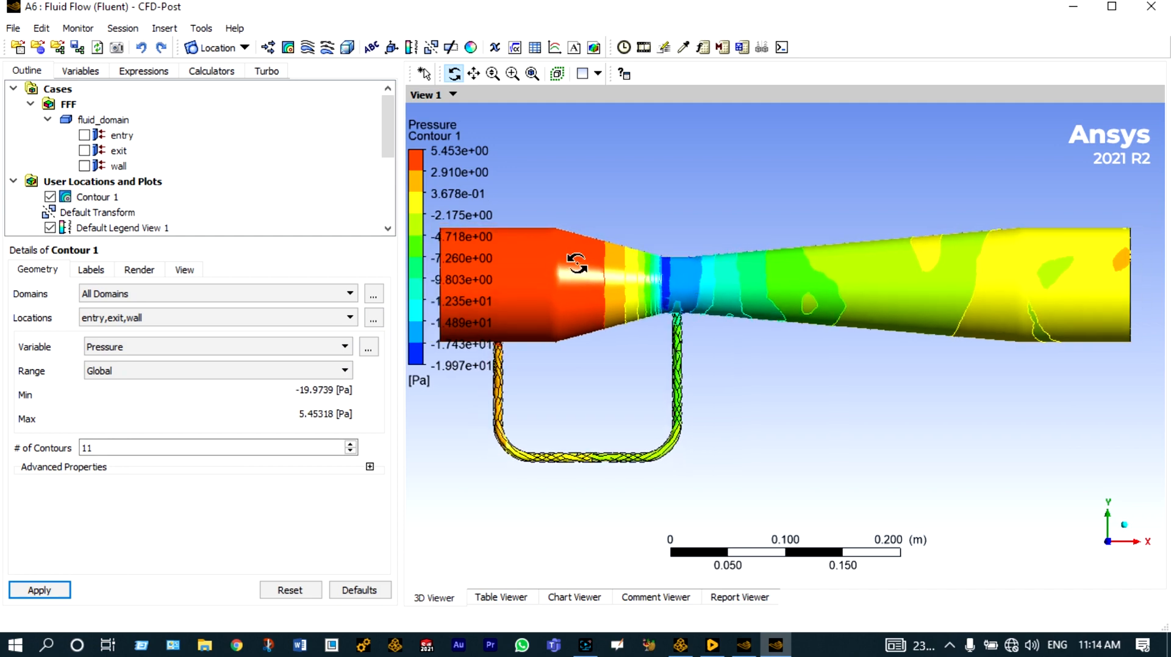